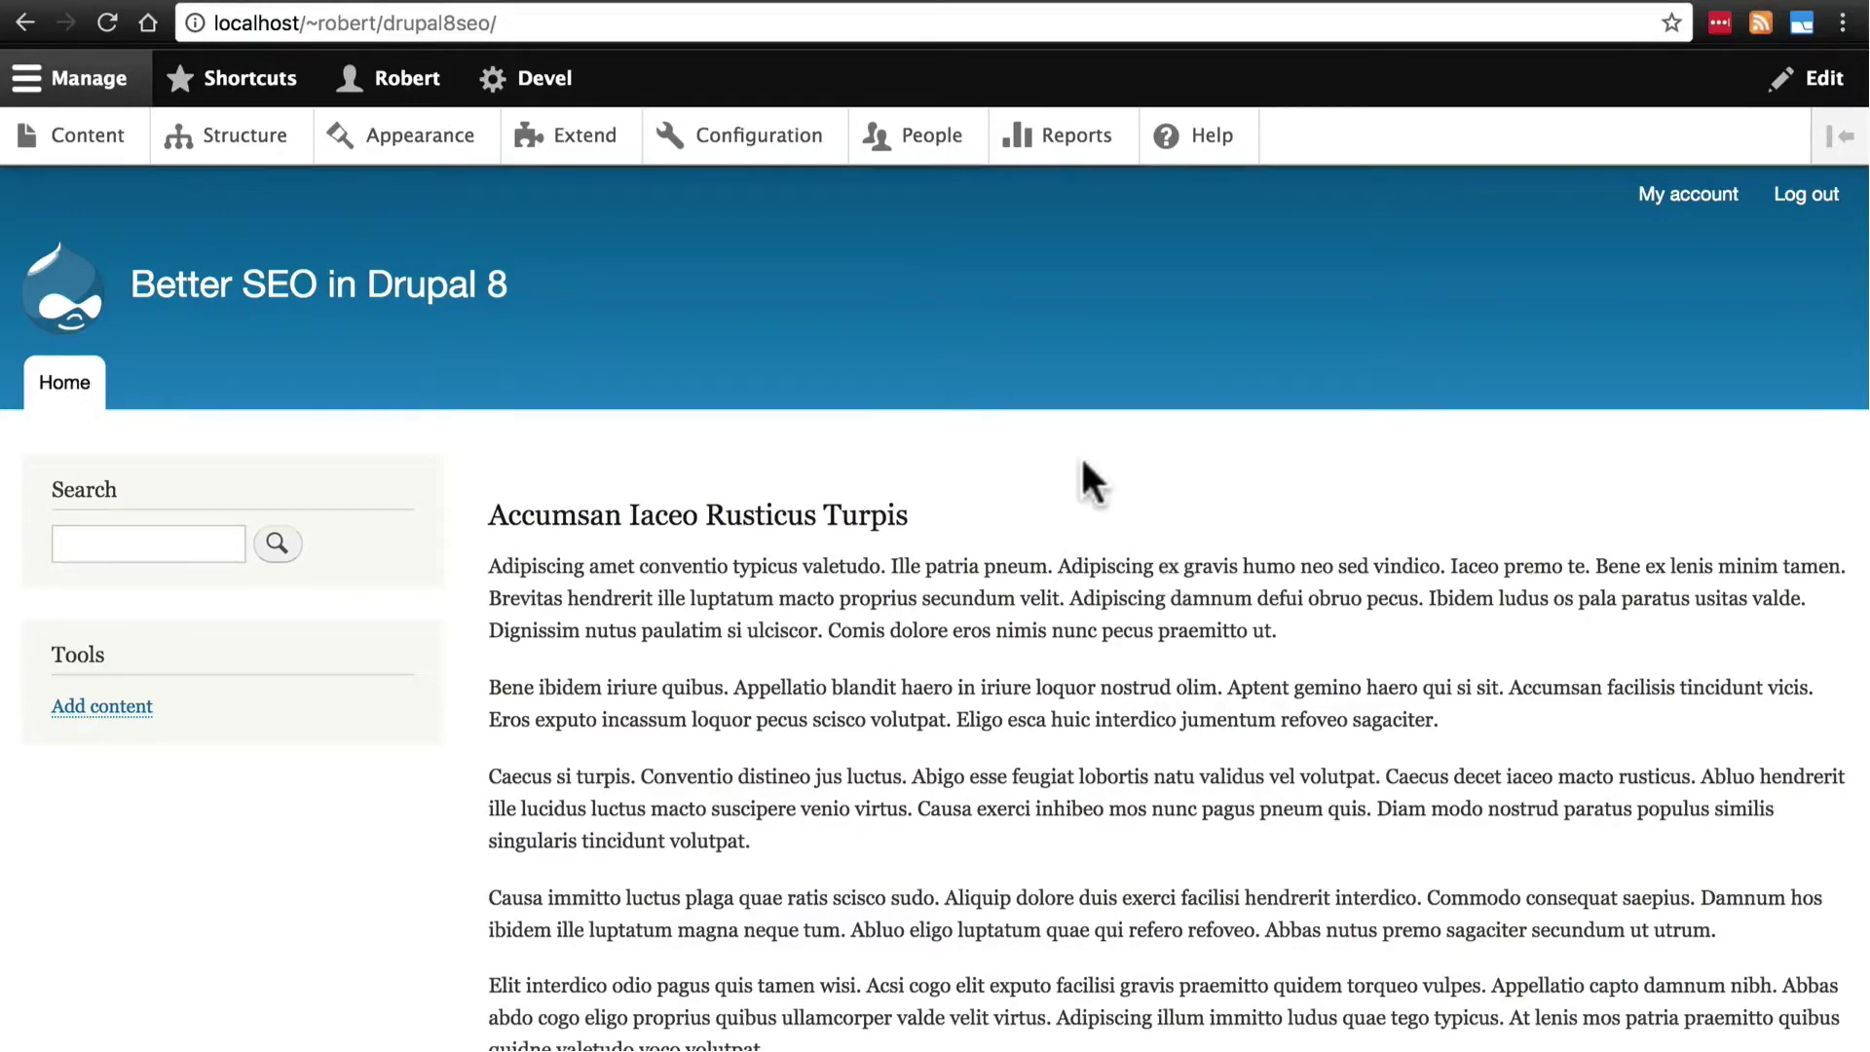
- Go to Configuration and open SEO Checklist under Search and metadata
left_click(768, 139)
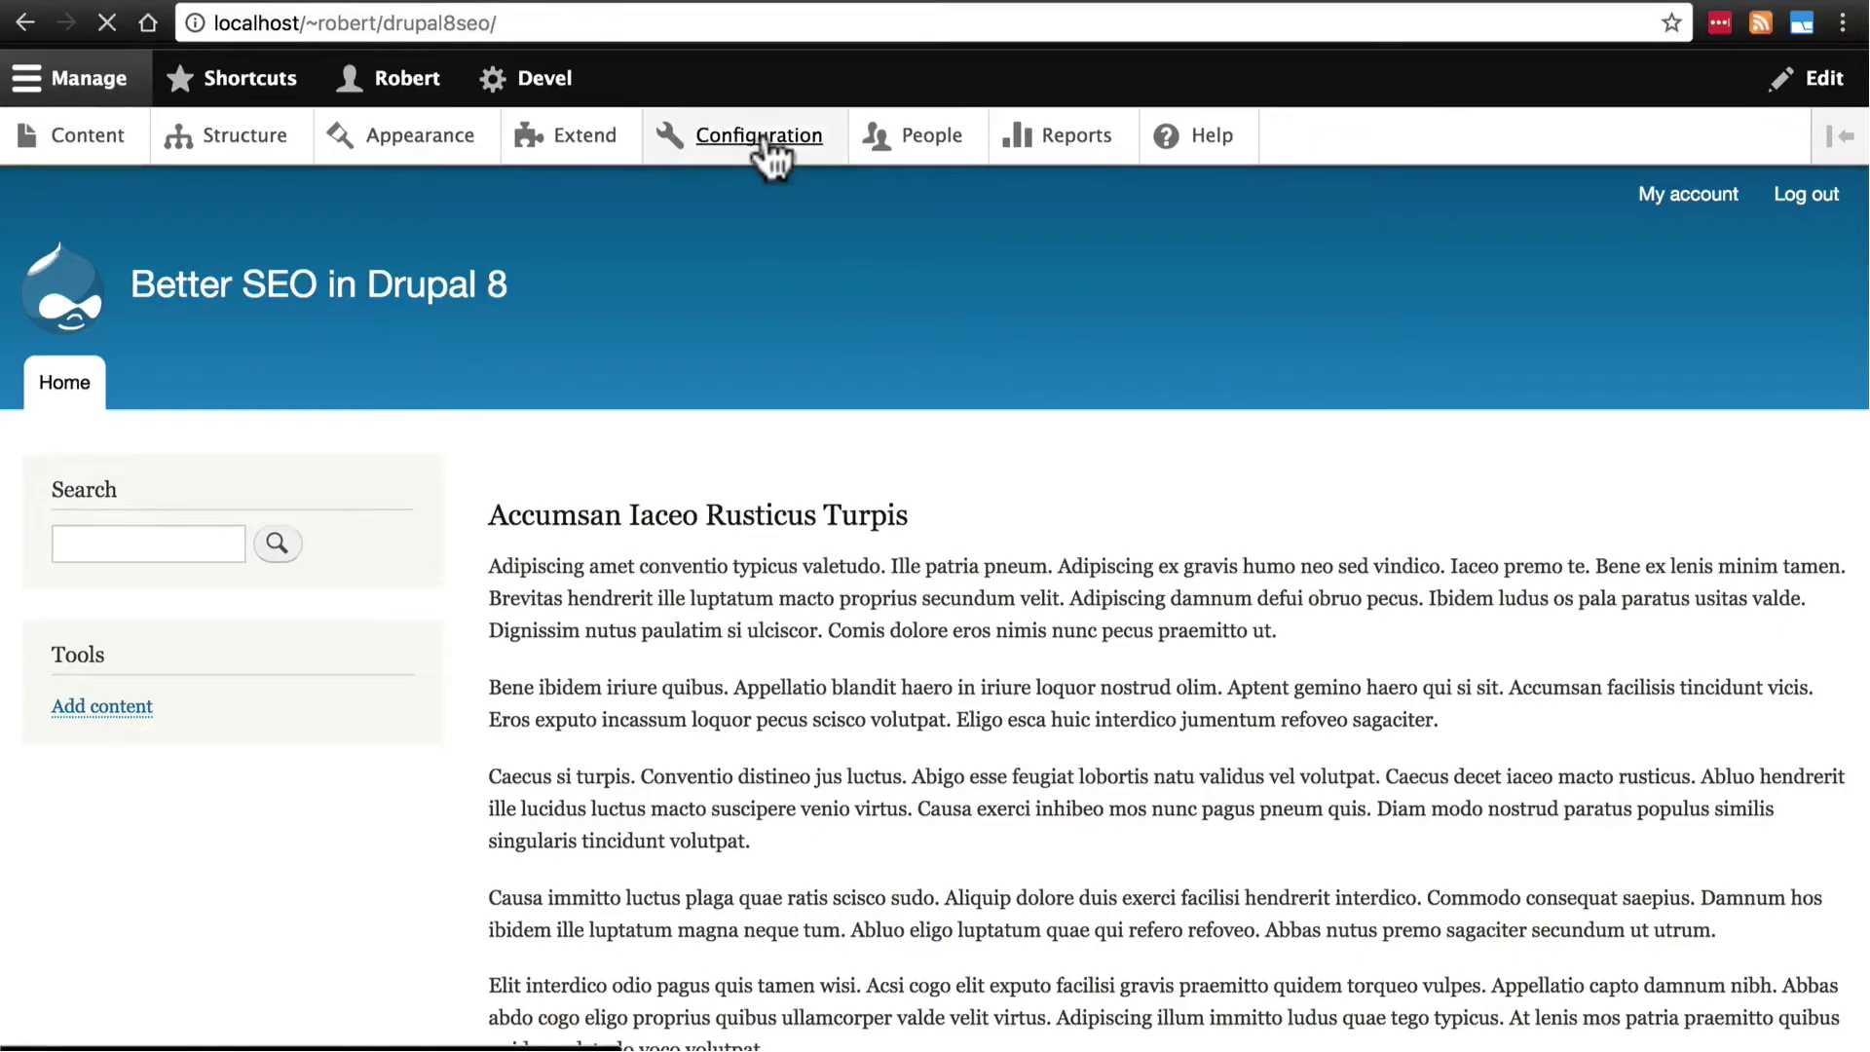
scroll(606, 395, "down", 15)
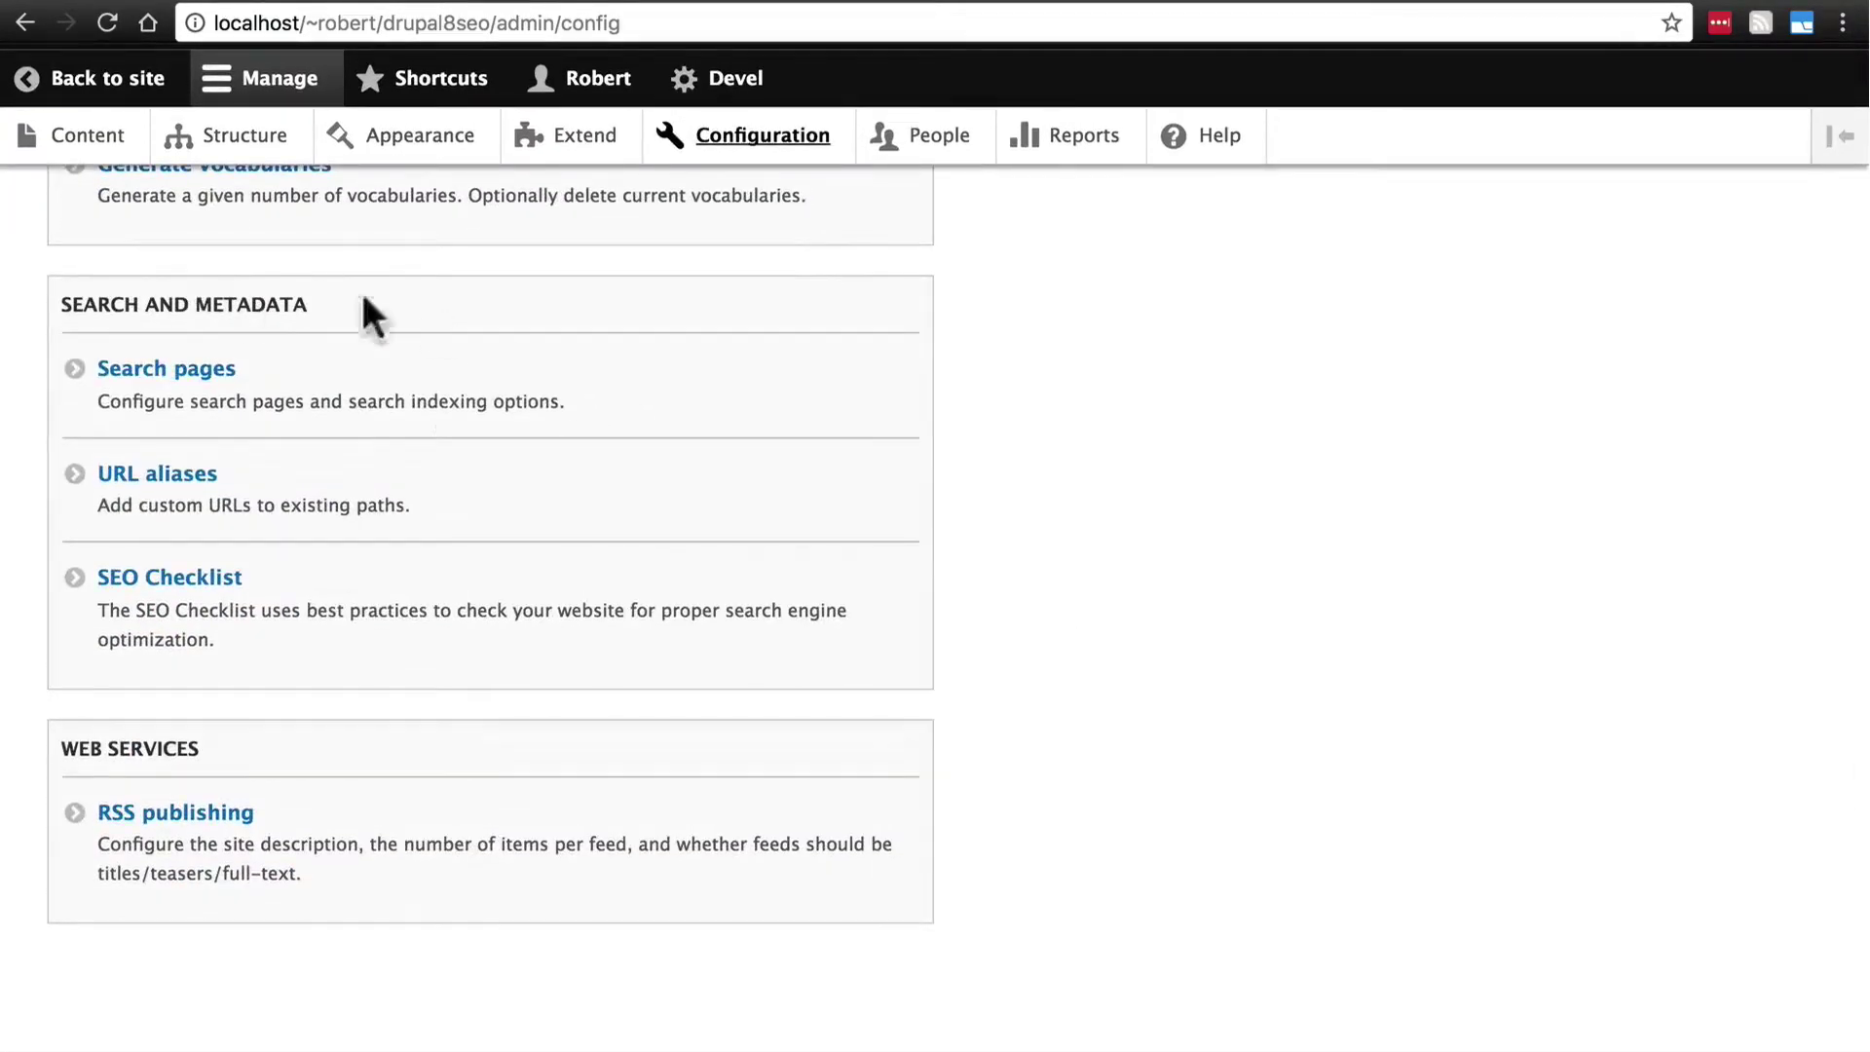
left_click(205, 582)
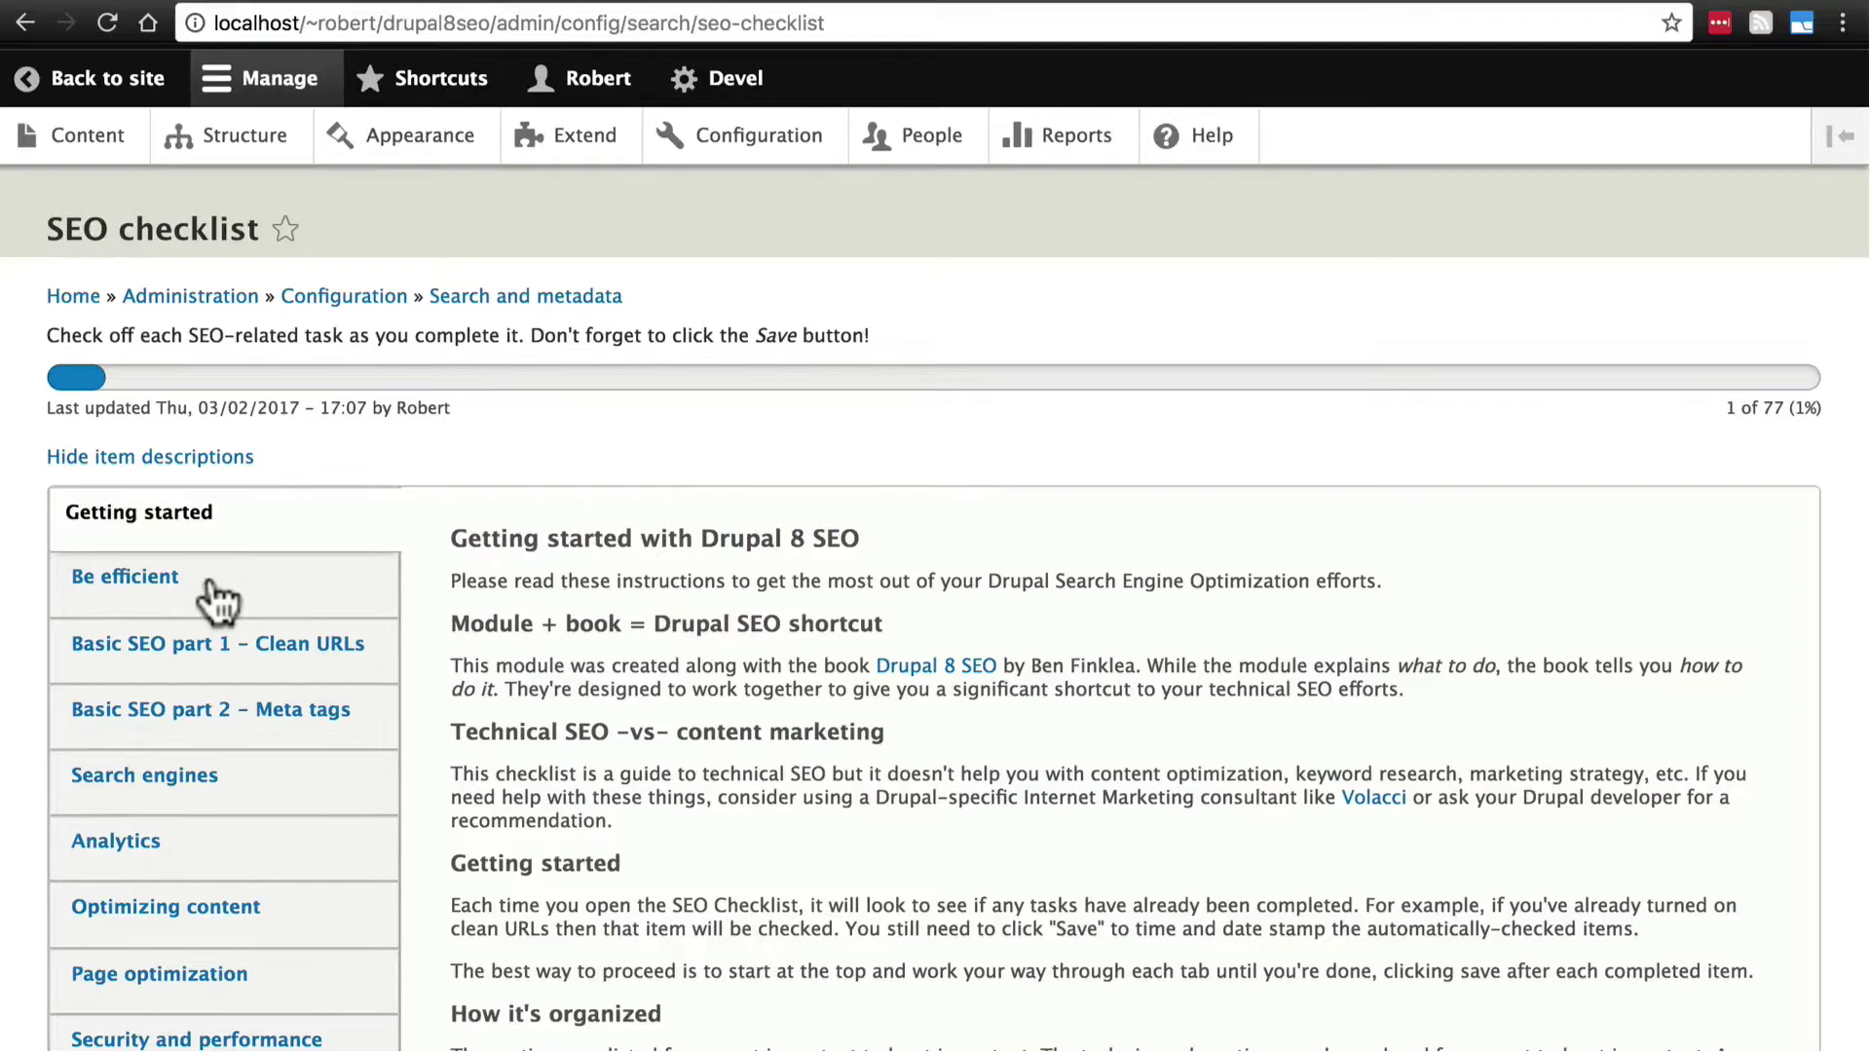
- Switch the SEO checklist to its Be efficient vertical tab
left_click(187, 592)
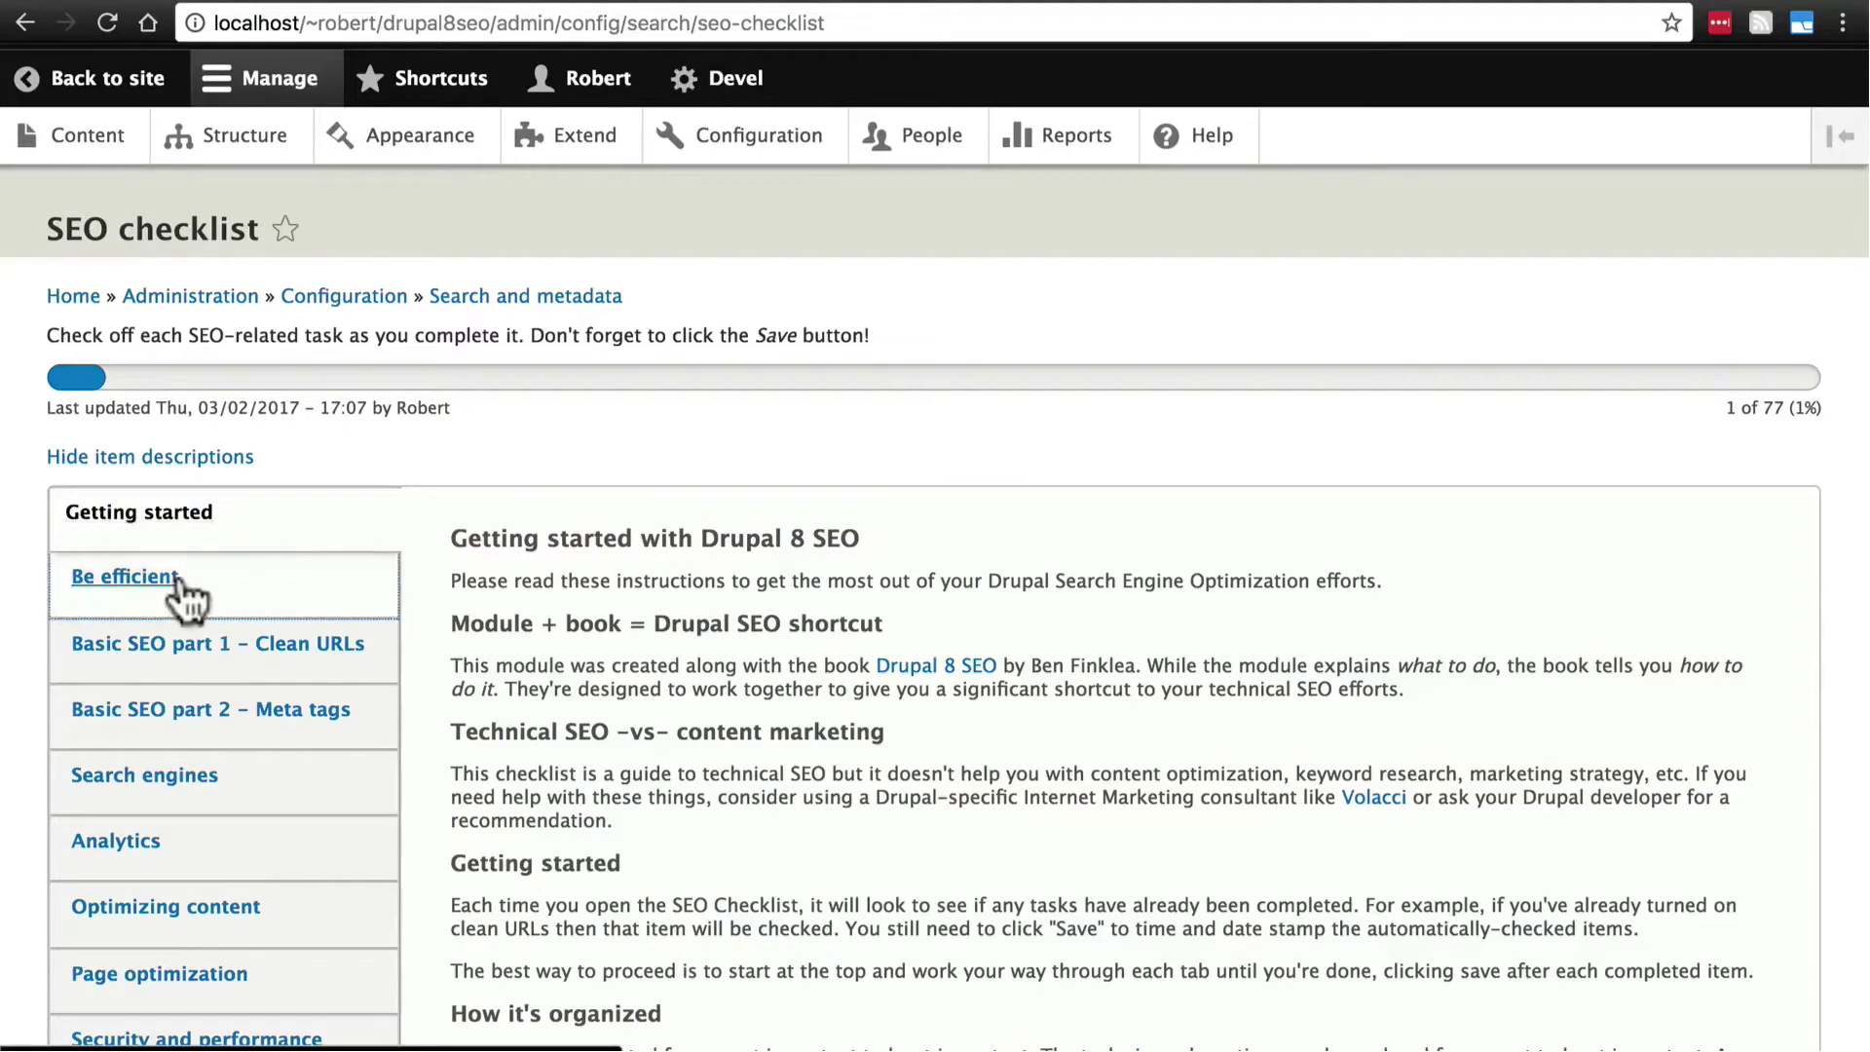
left_click(178, 588)
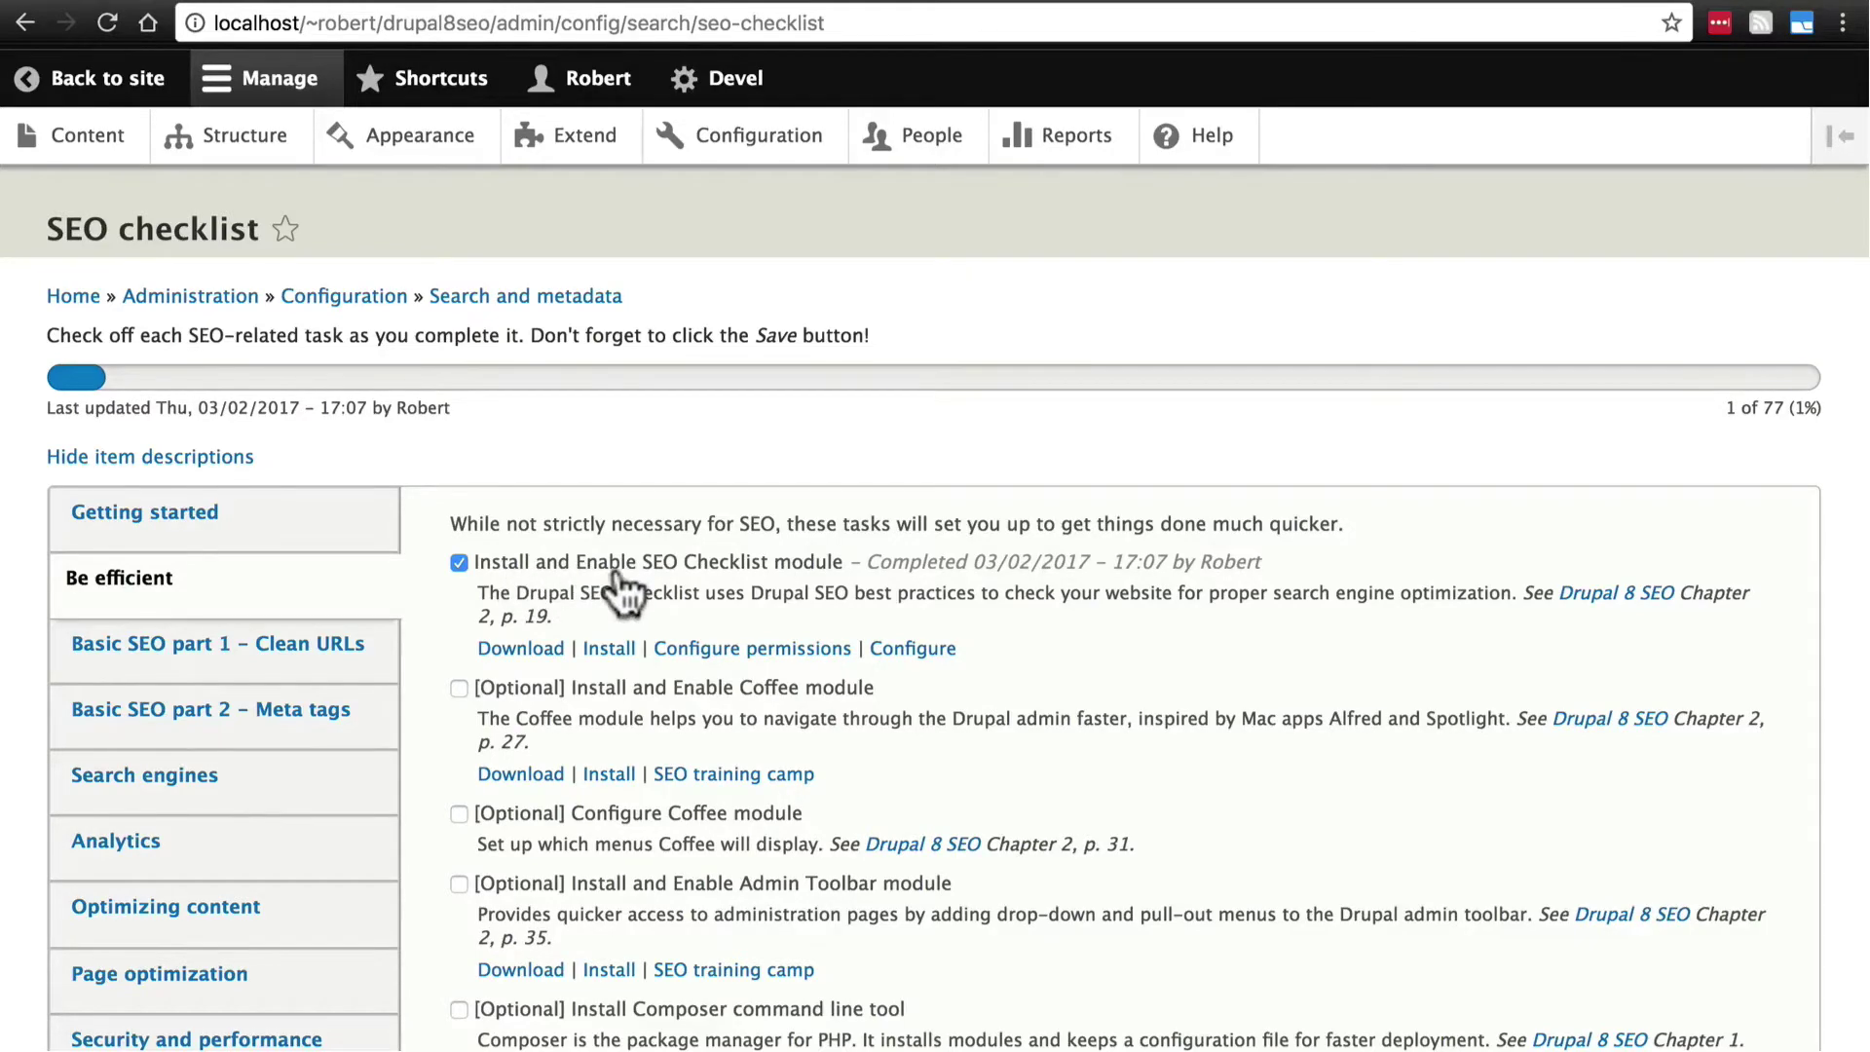
scroll(1346, 652, "down", 5)
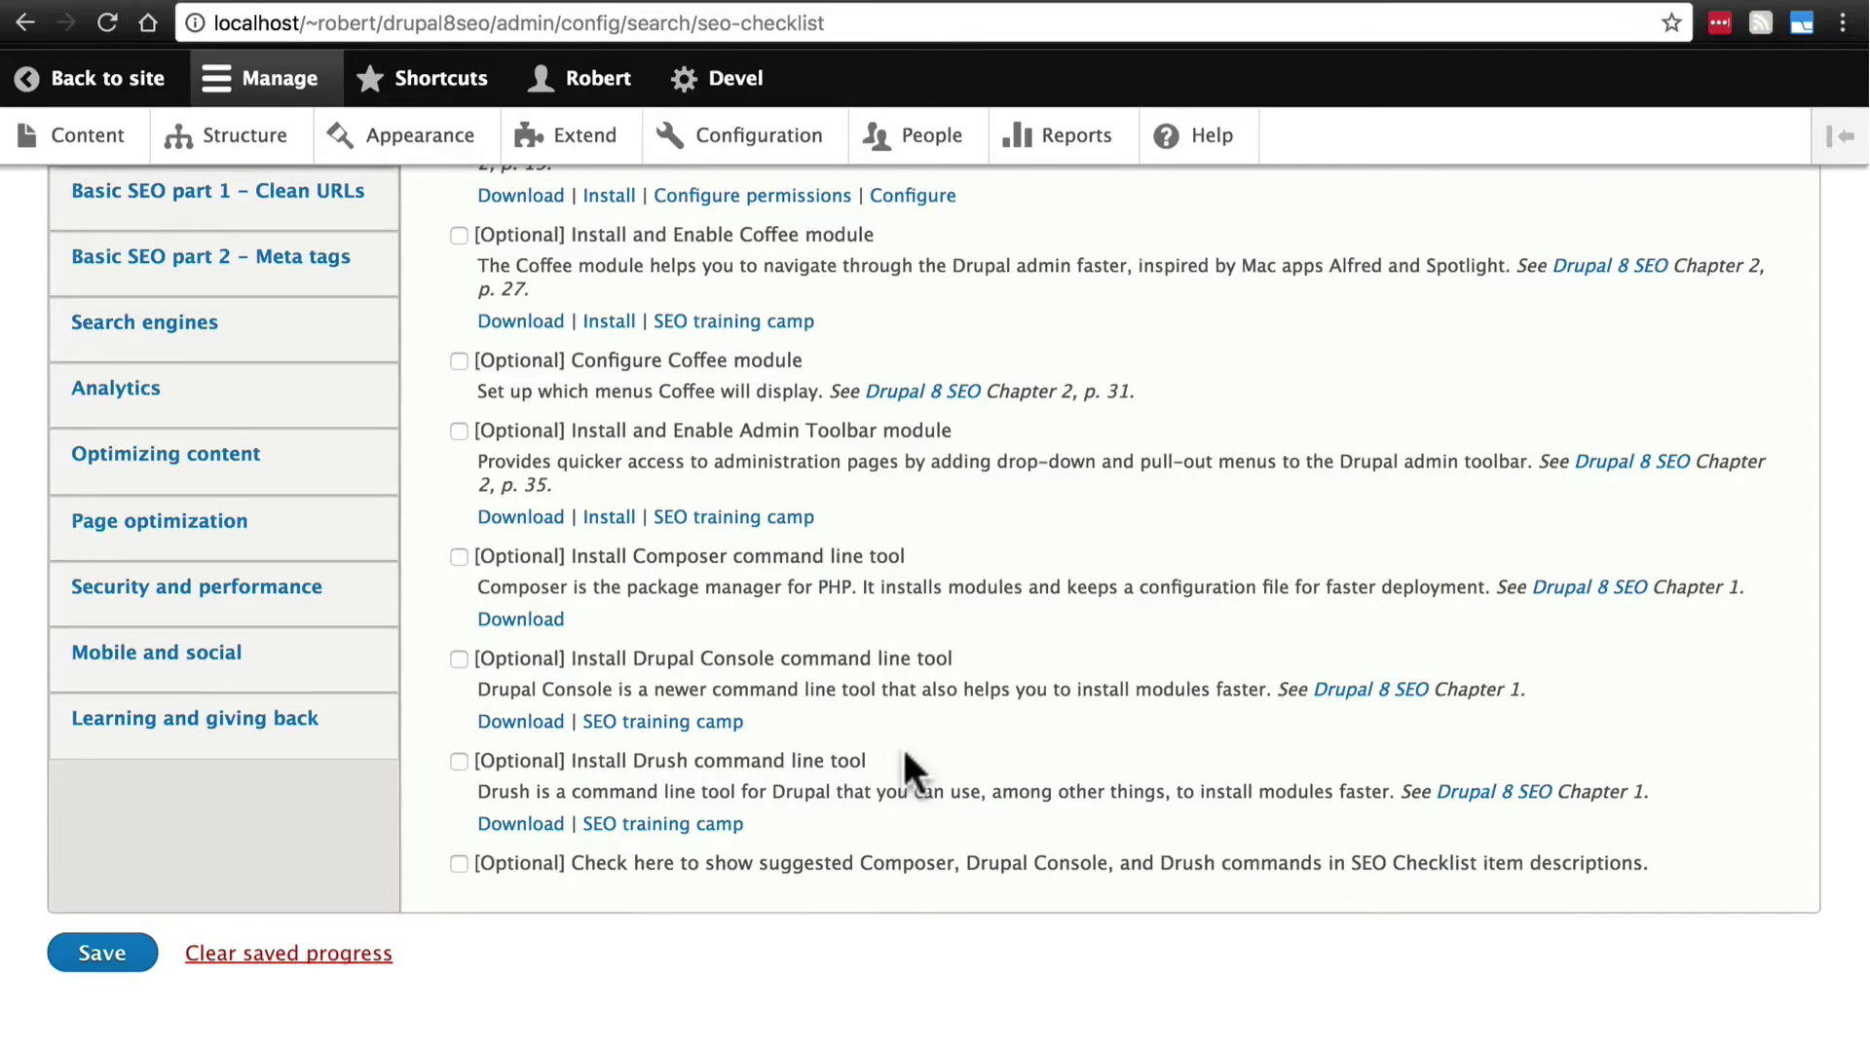
scroll(1077, 515, "up", 4)
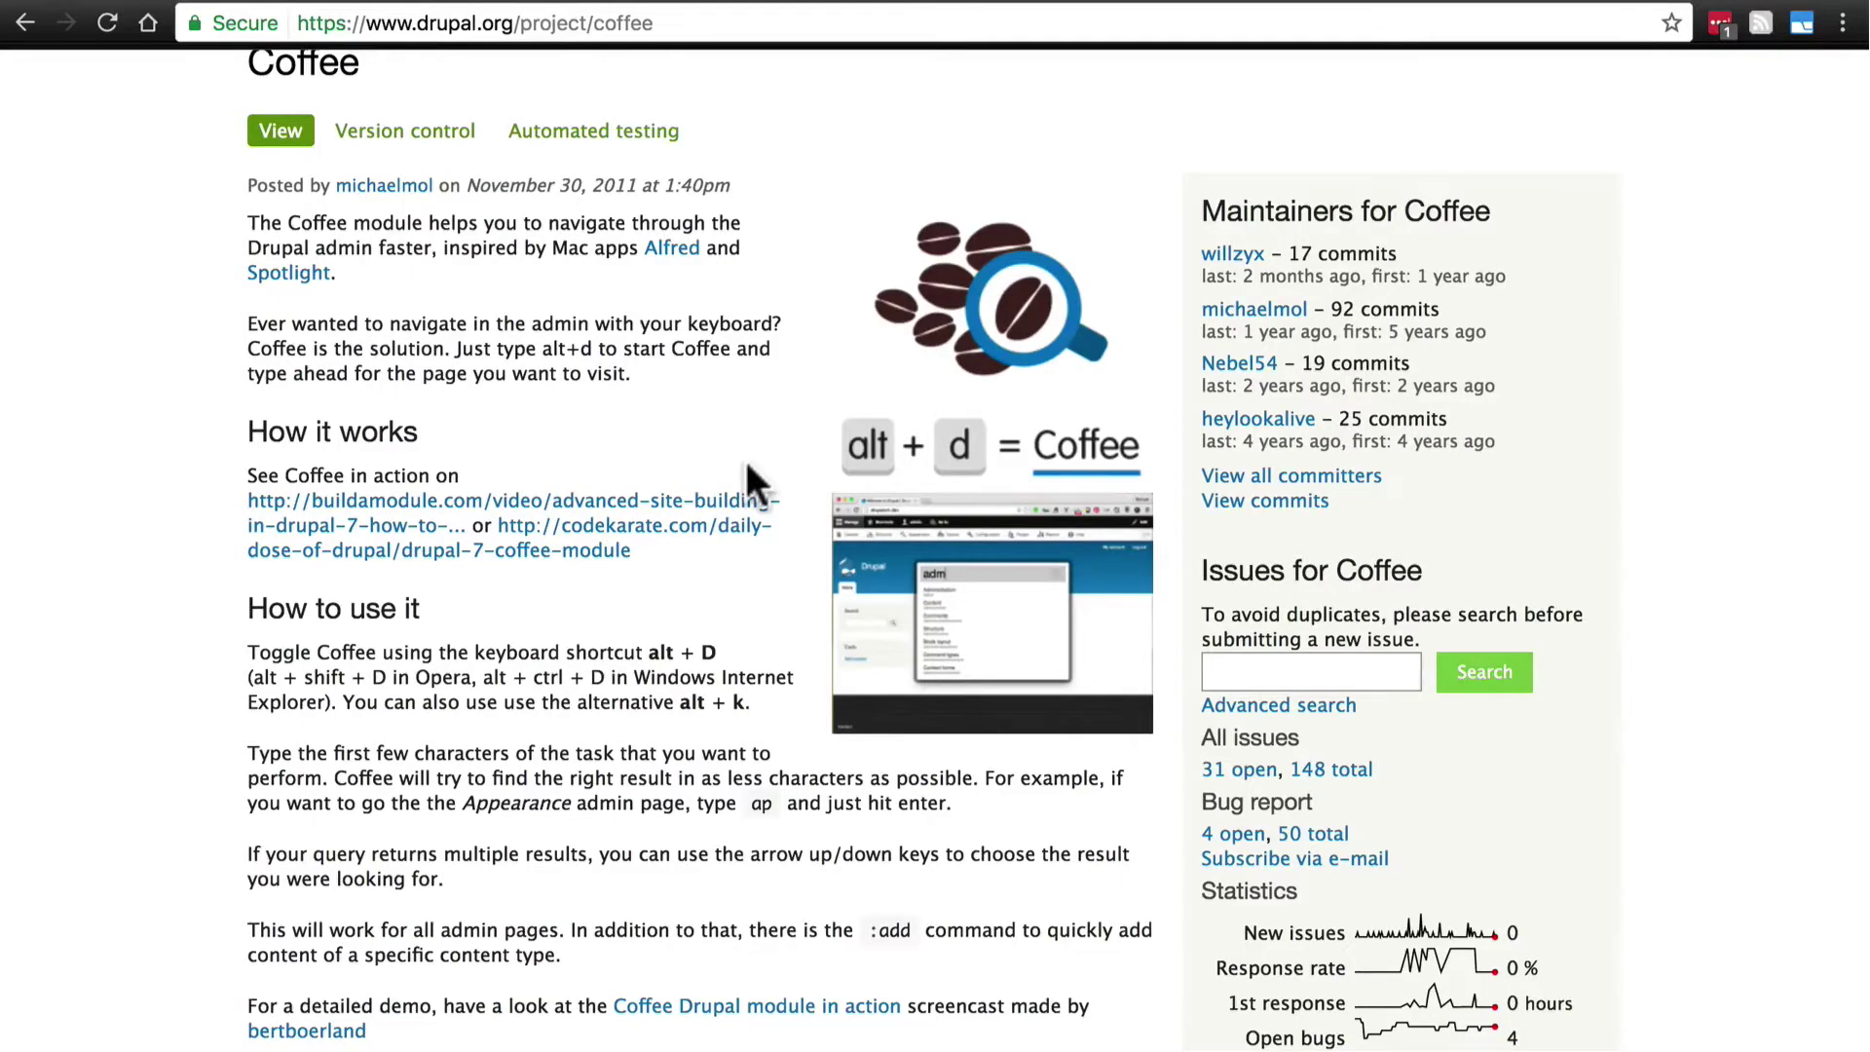
- Scroll through the Coffee project description on drupal.org
scroll(747, 468, "up", 3)
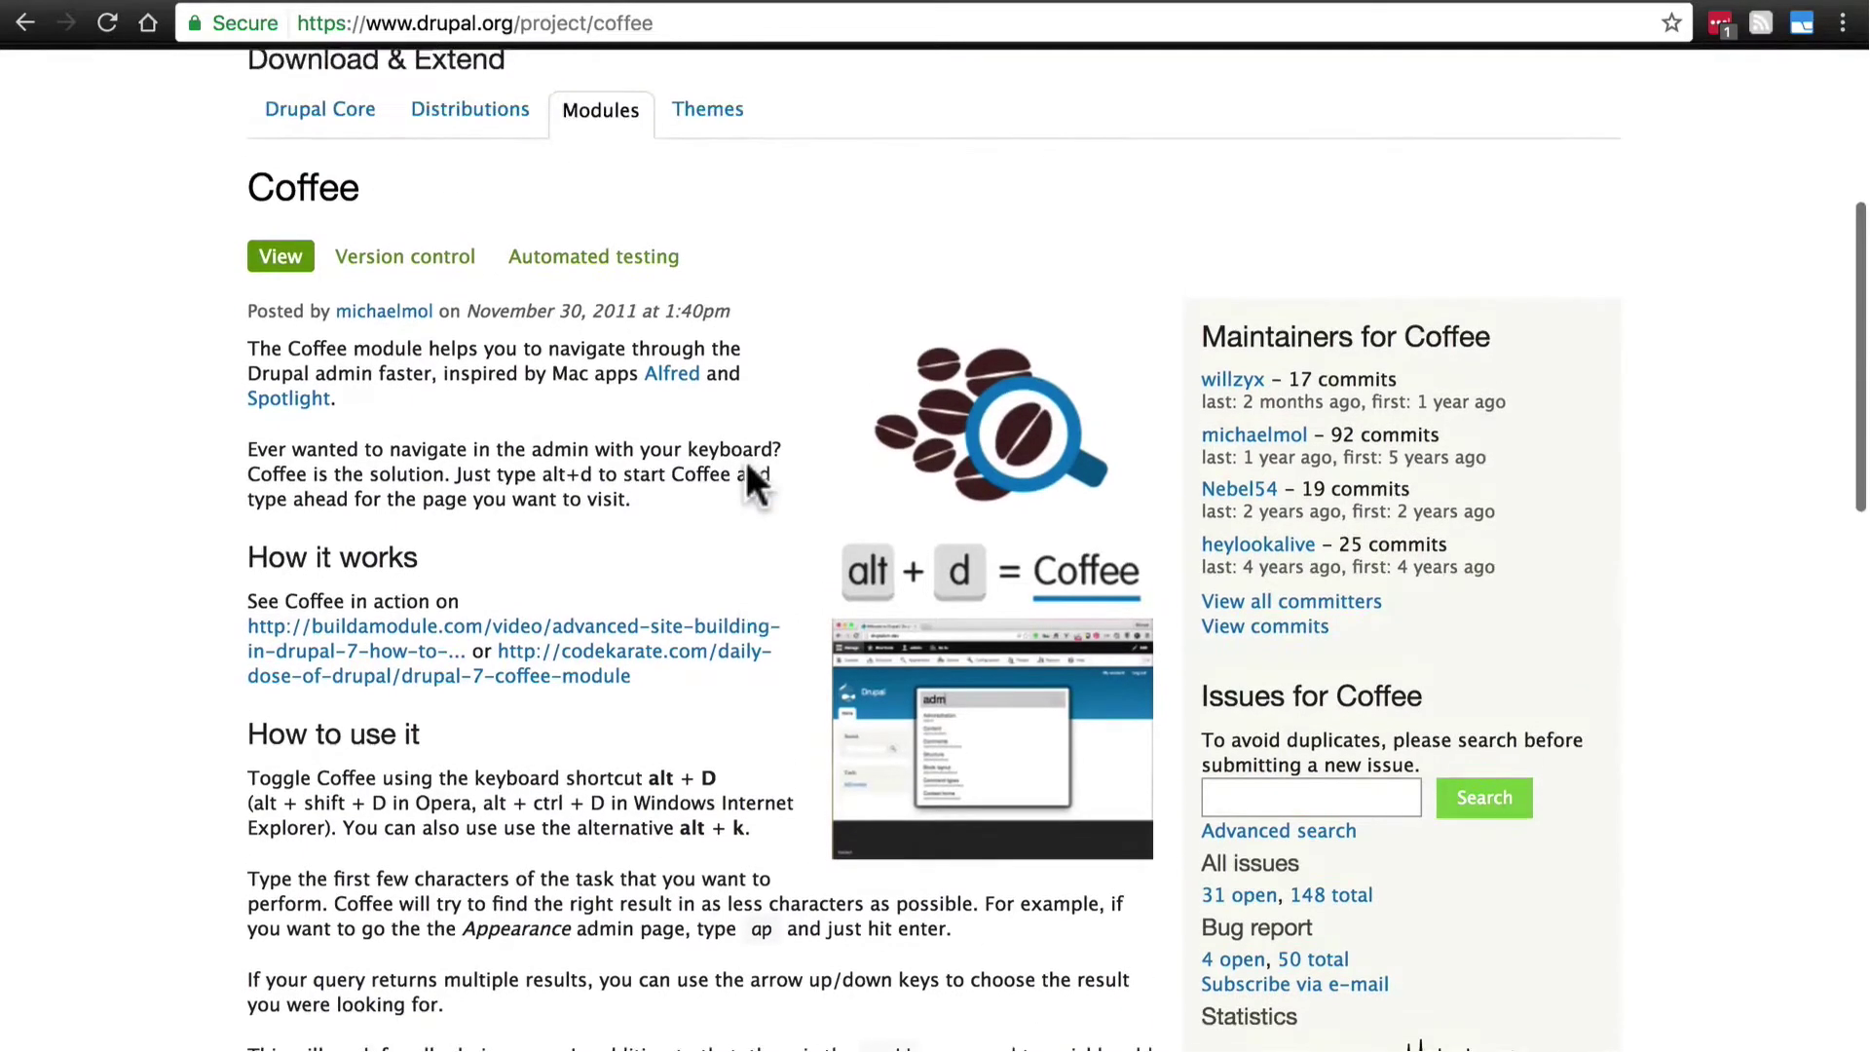
scroll(747, 467, "down", 2)
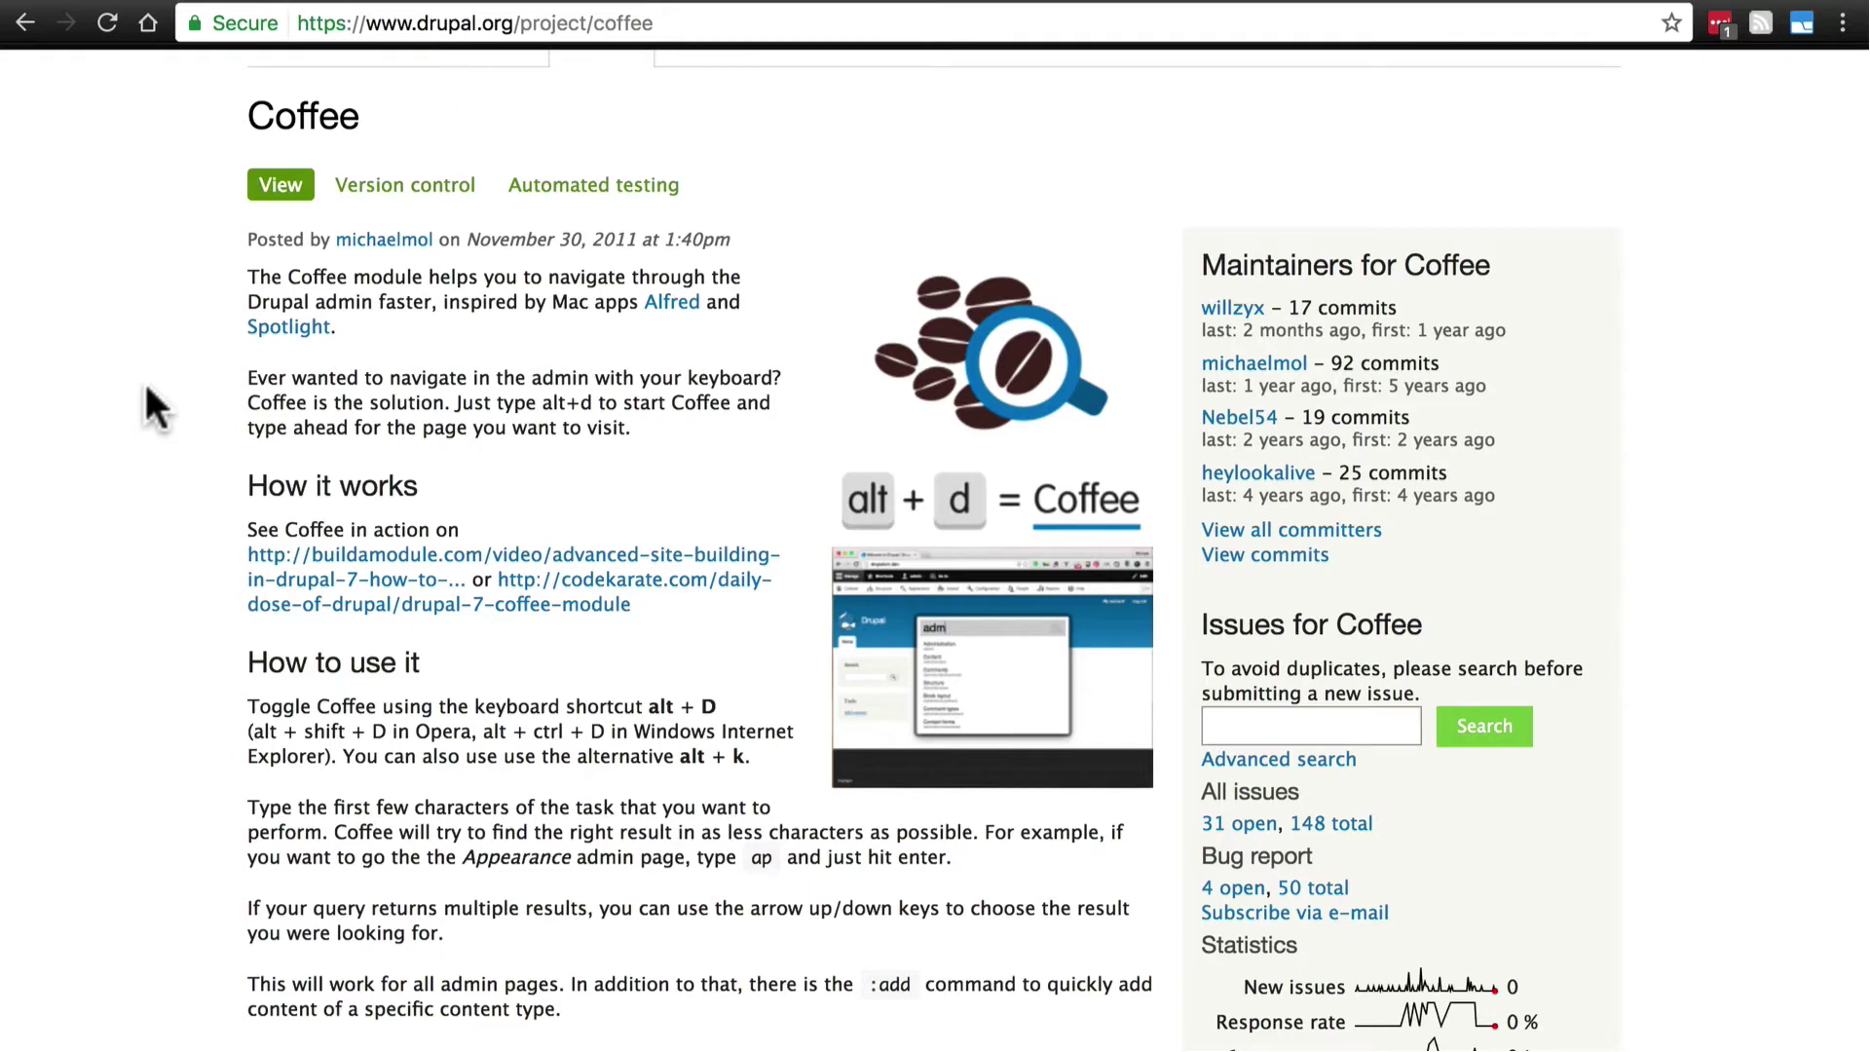
- On the site's Extend page, filter for 'coffee', tick Coffee, and install it
key("ctrl+Tab")
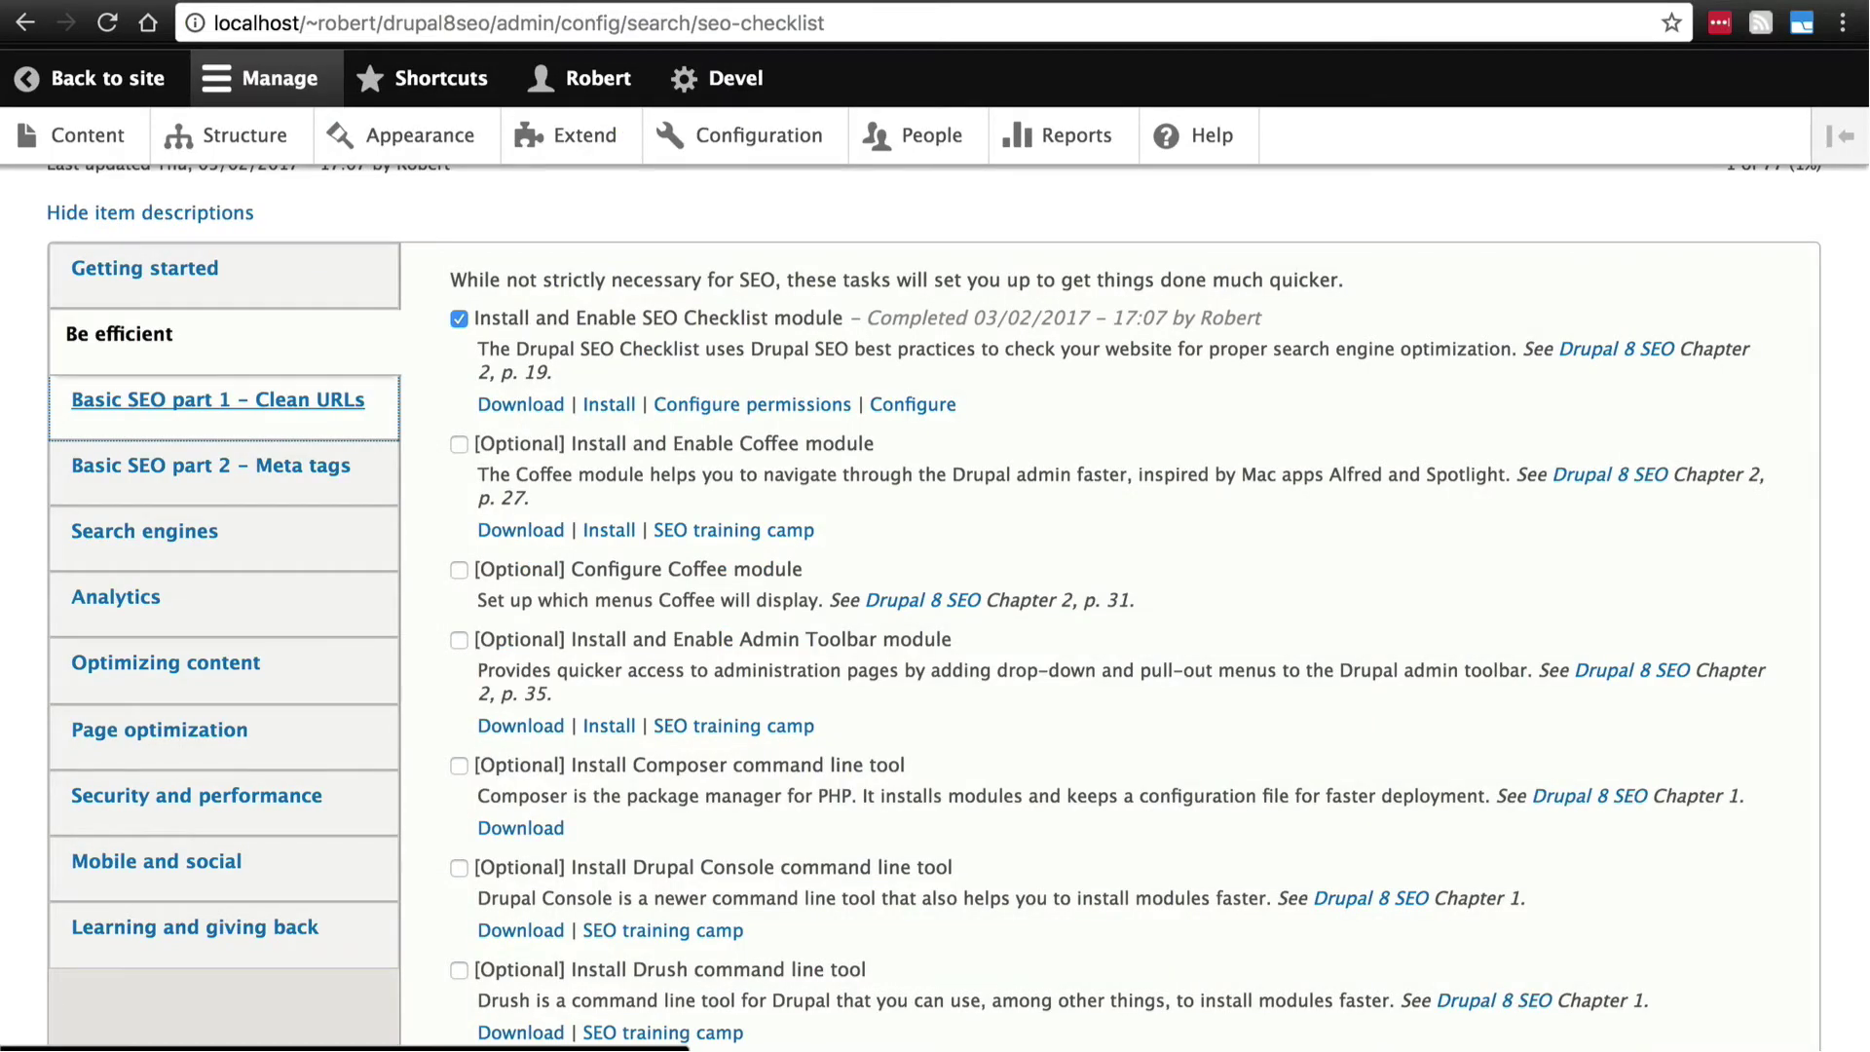
left_click(580, 156)
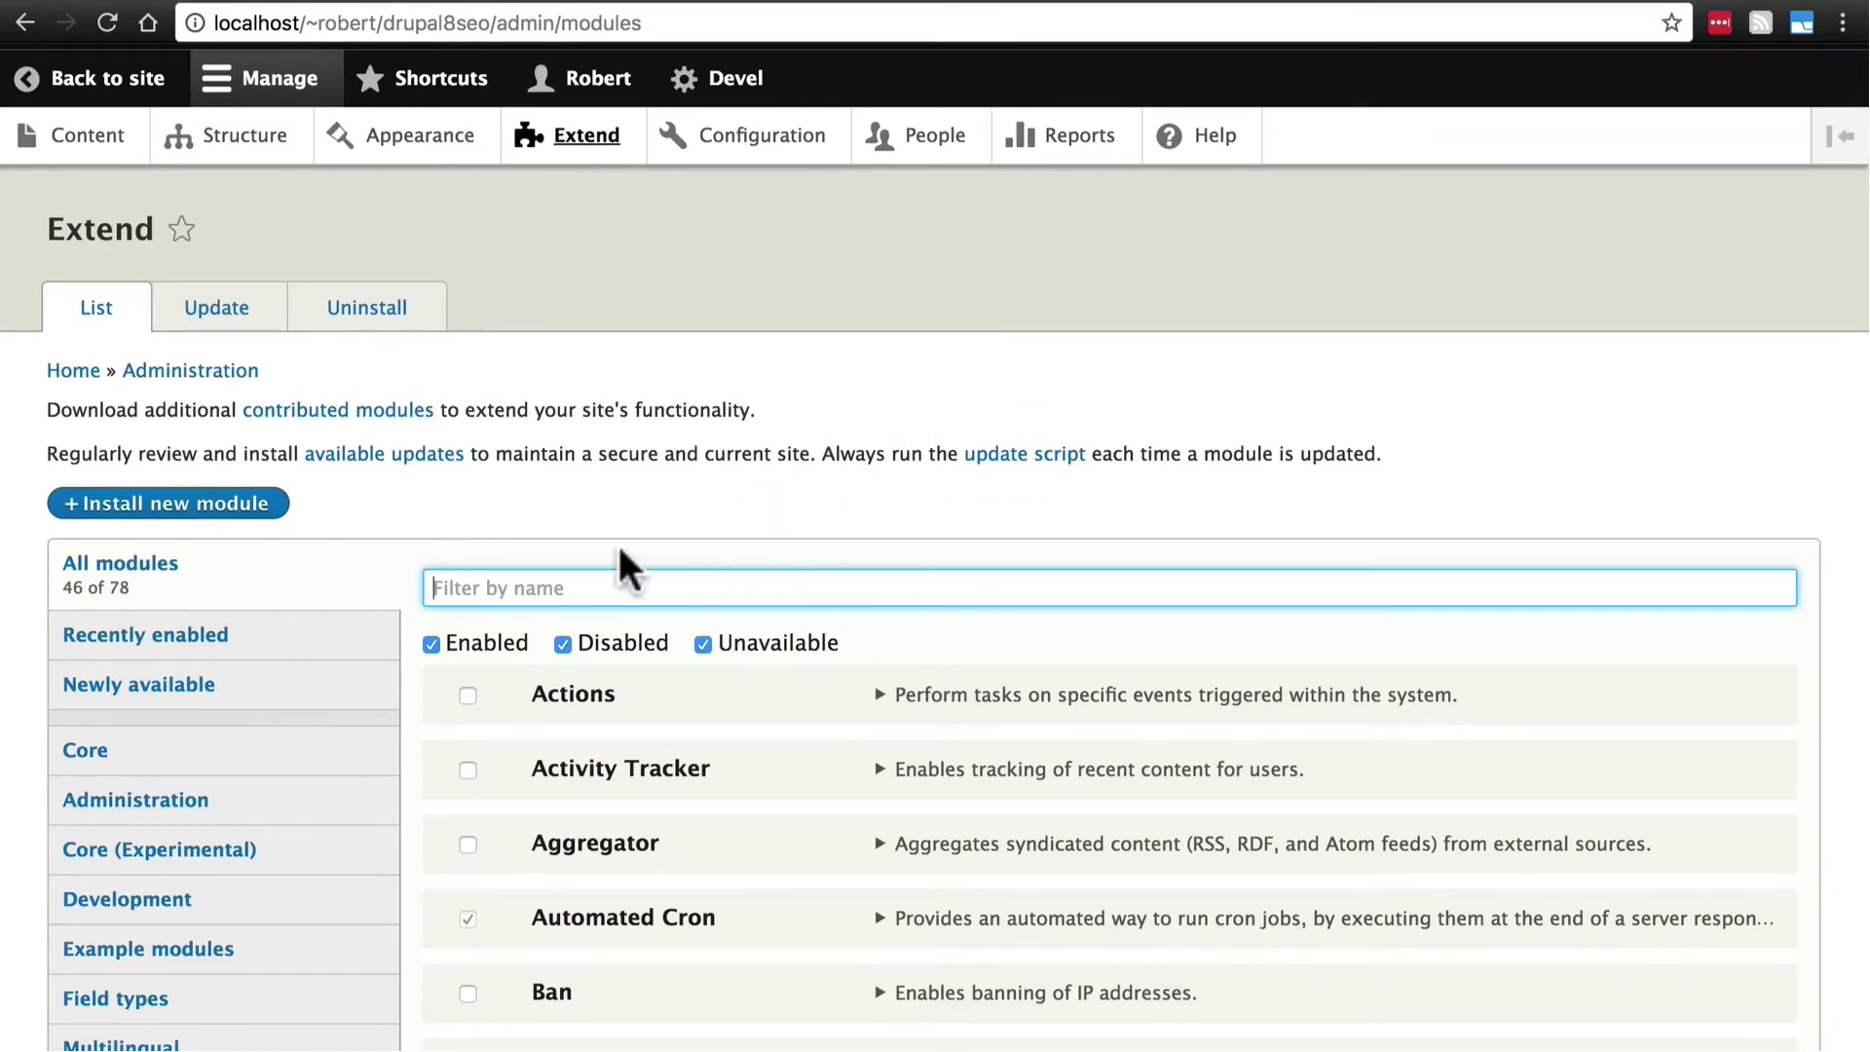
type("coffee")
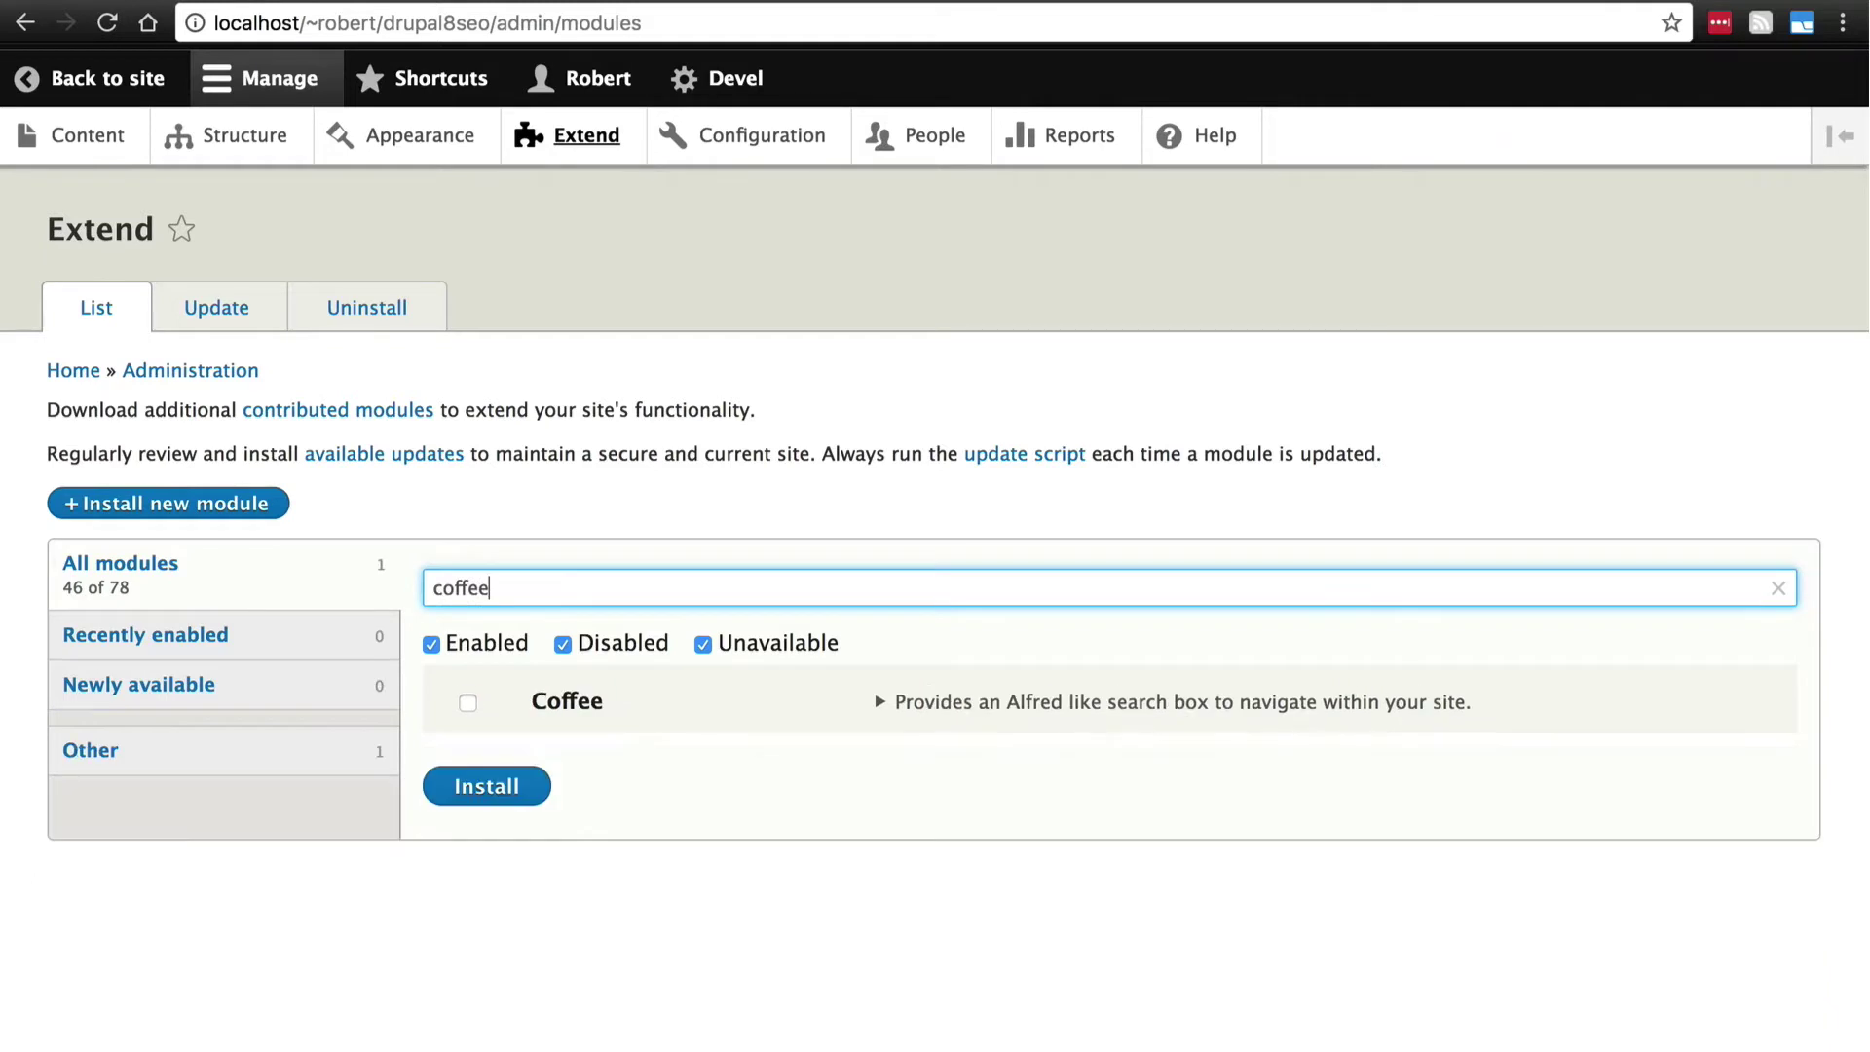
left_click(468, 702)
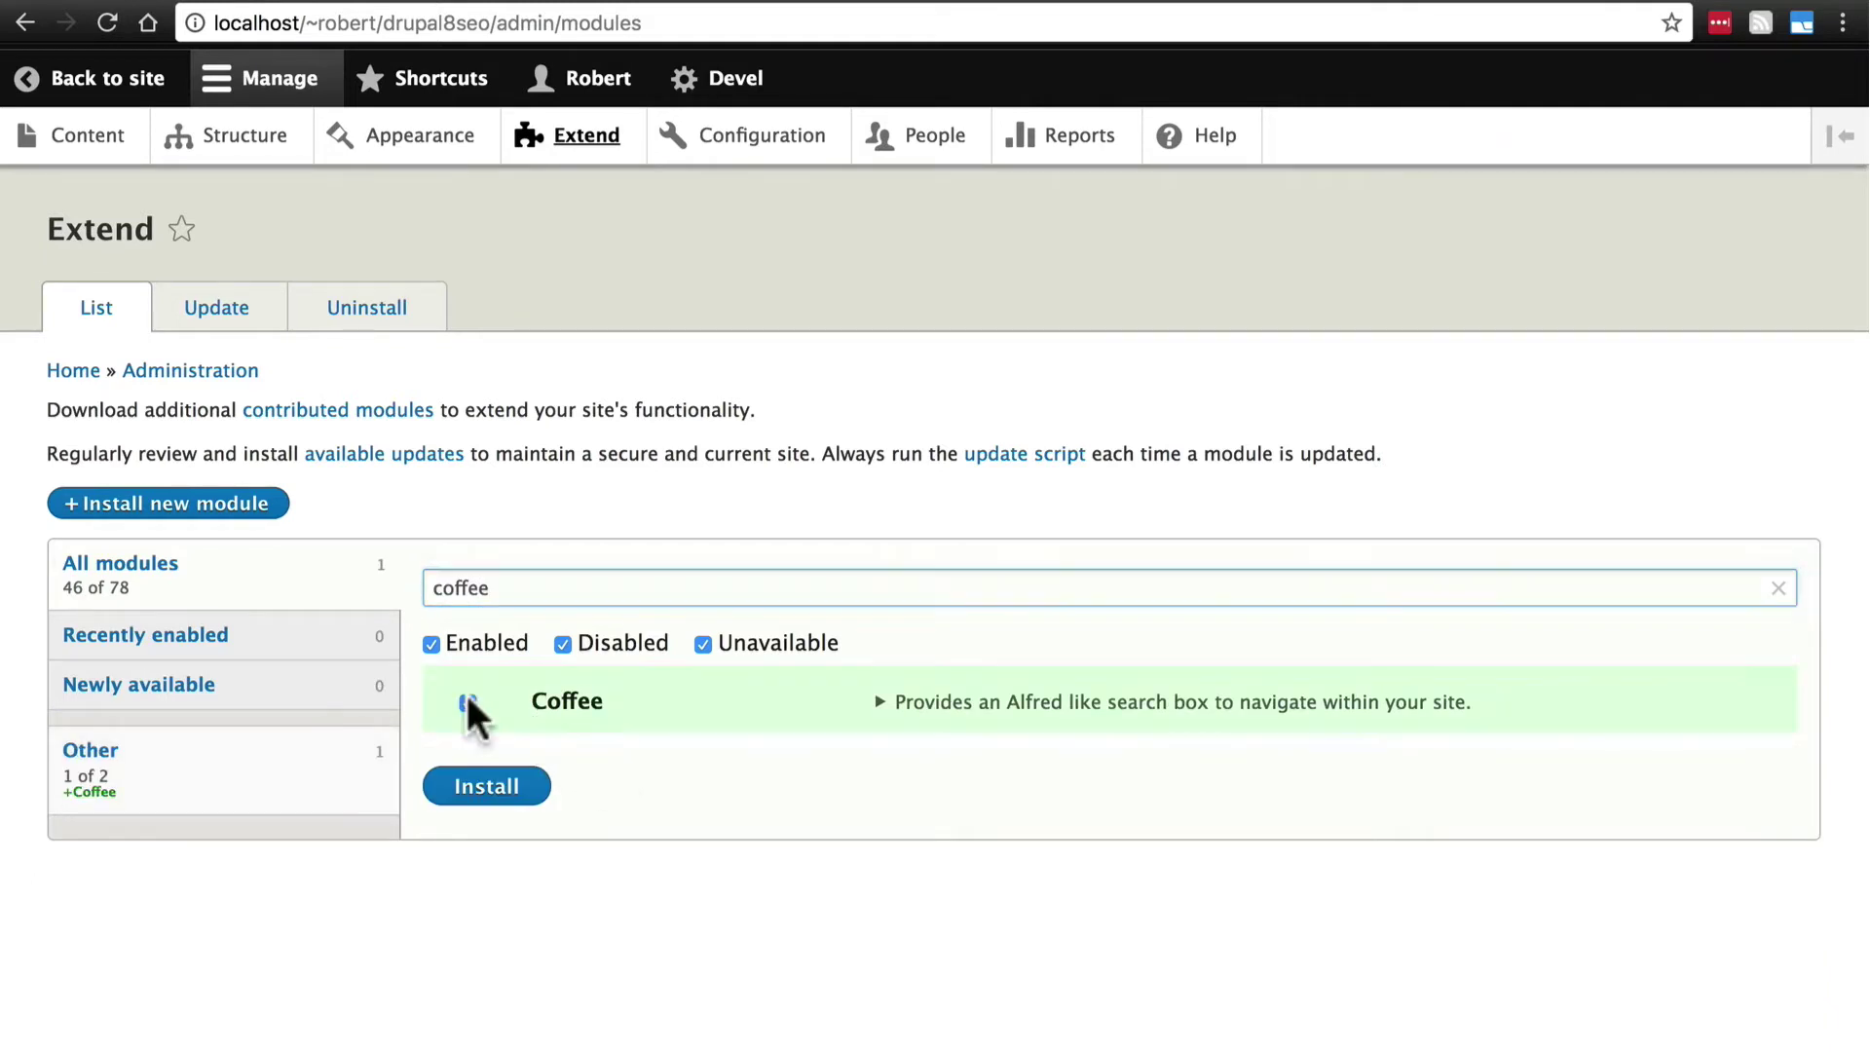
left_click(505, 789)
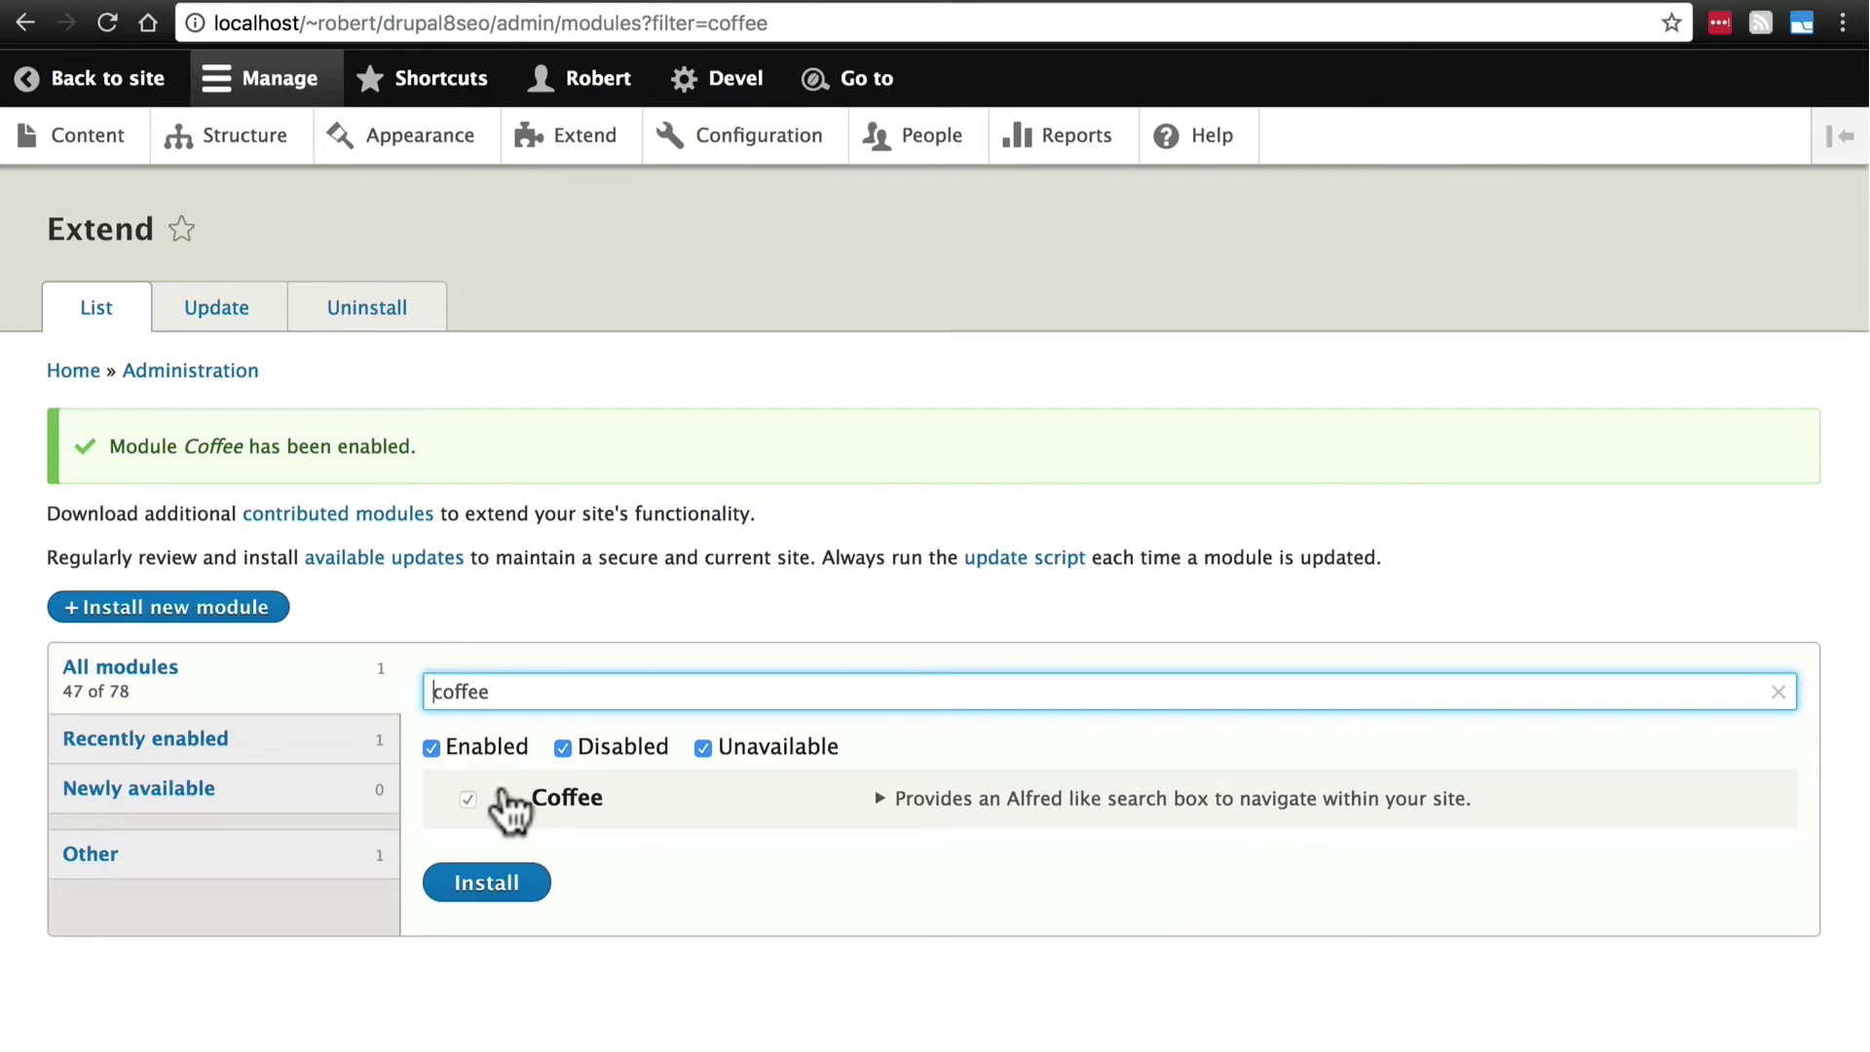
- Use Coffee's Alt+D search for 'seo ch' to reach the SEO Checklist page
key("alt+d")
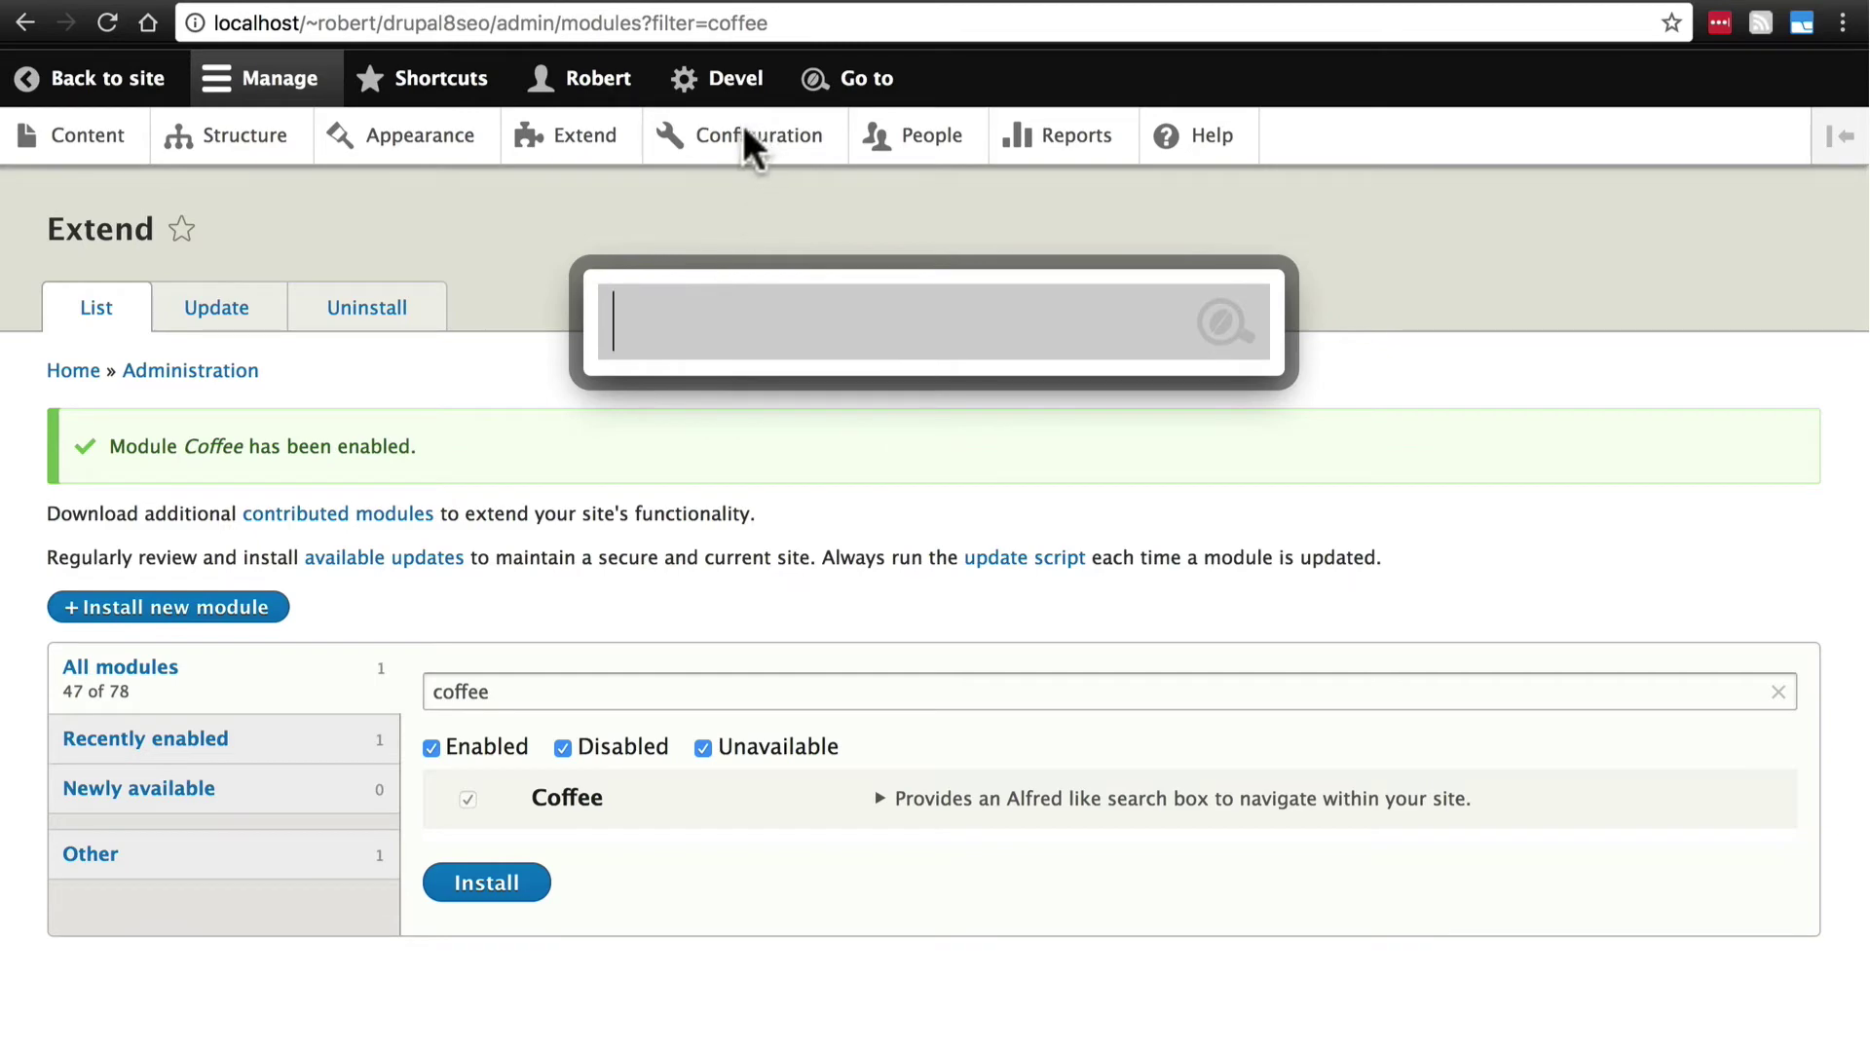
type("seo ch")
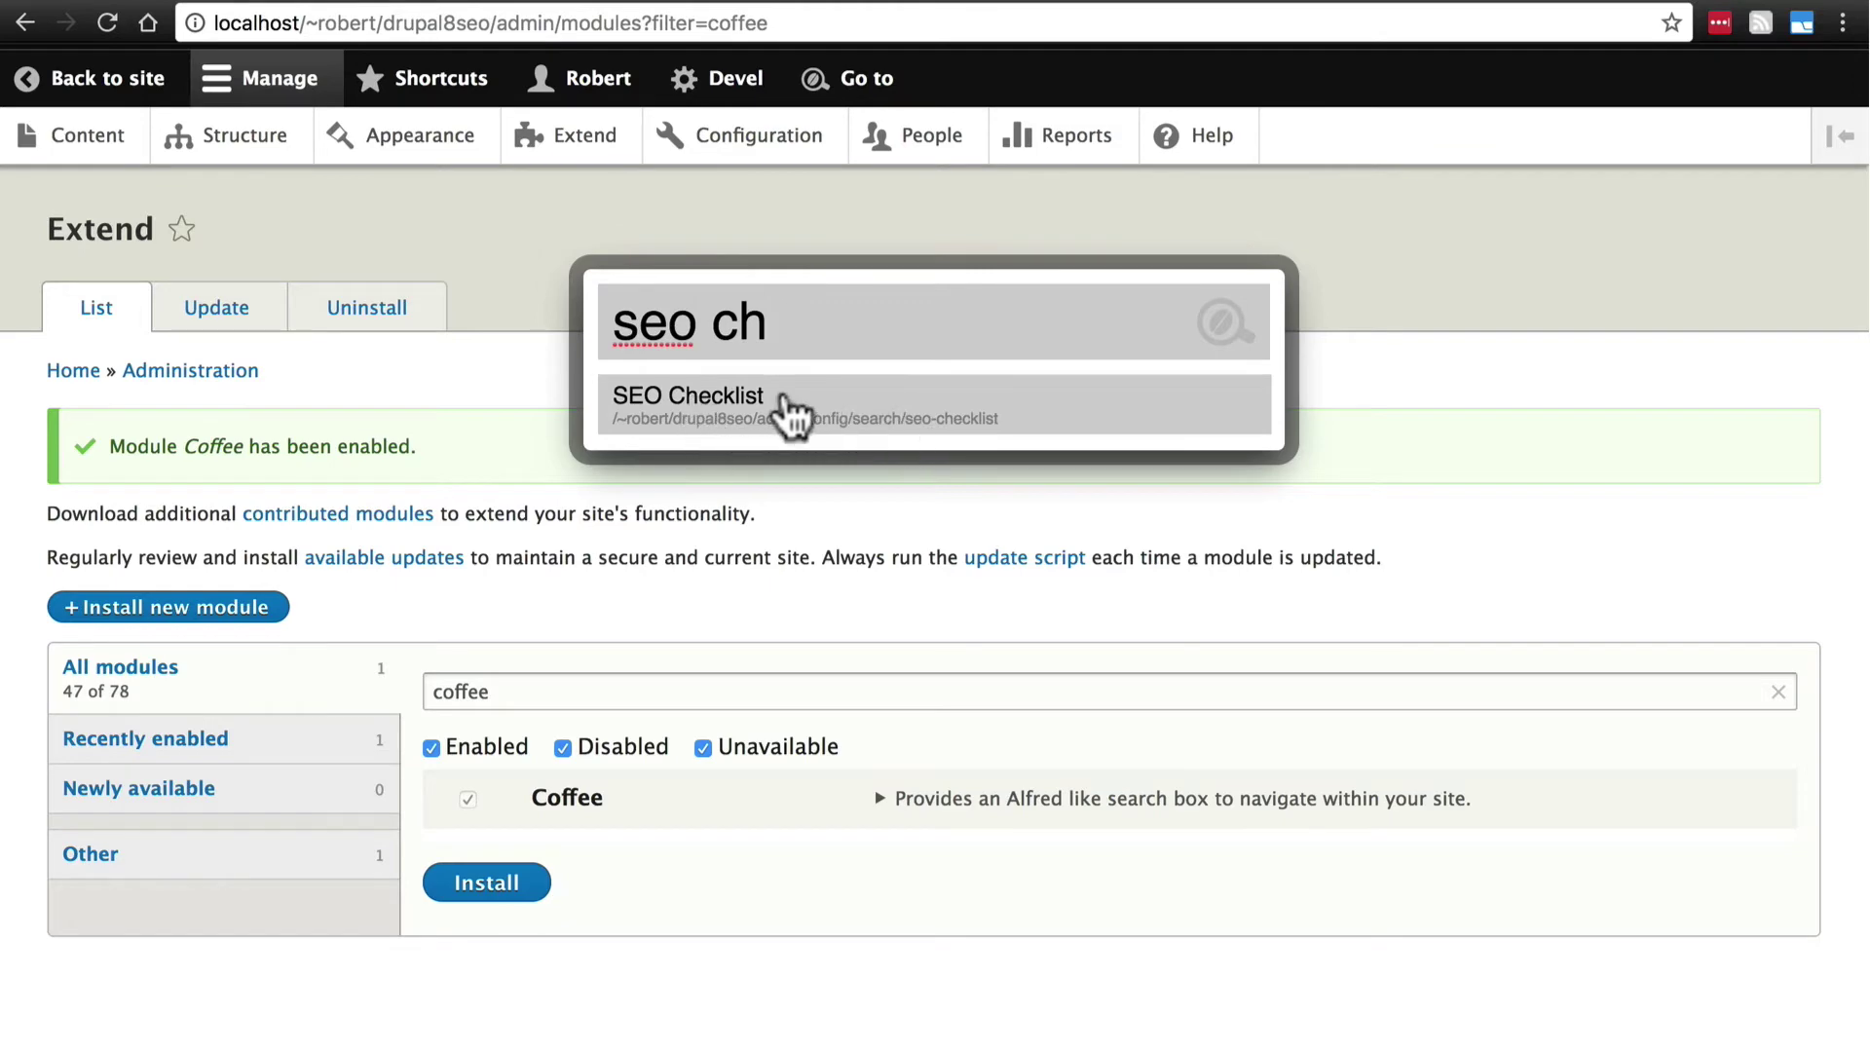
left_click(737, 404)
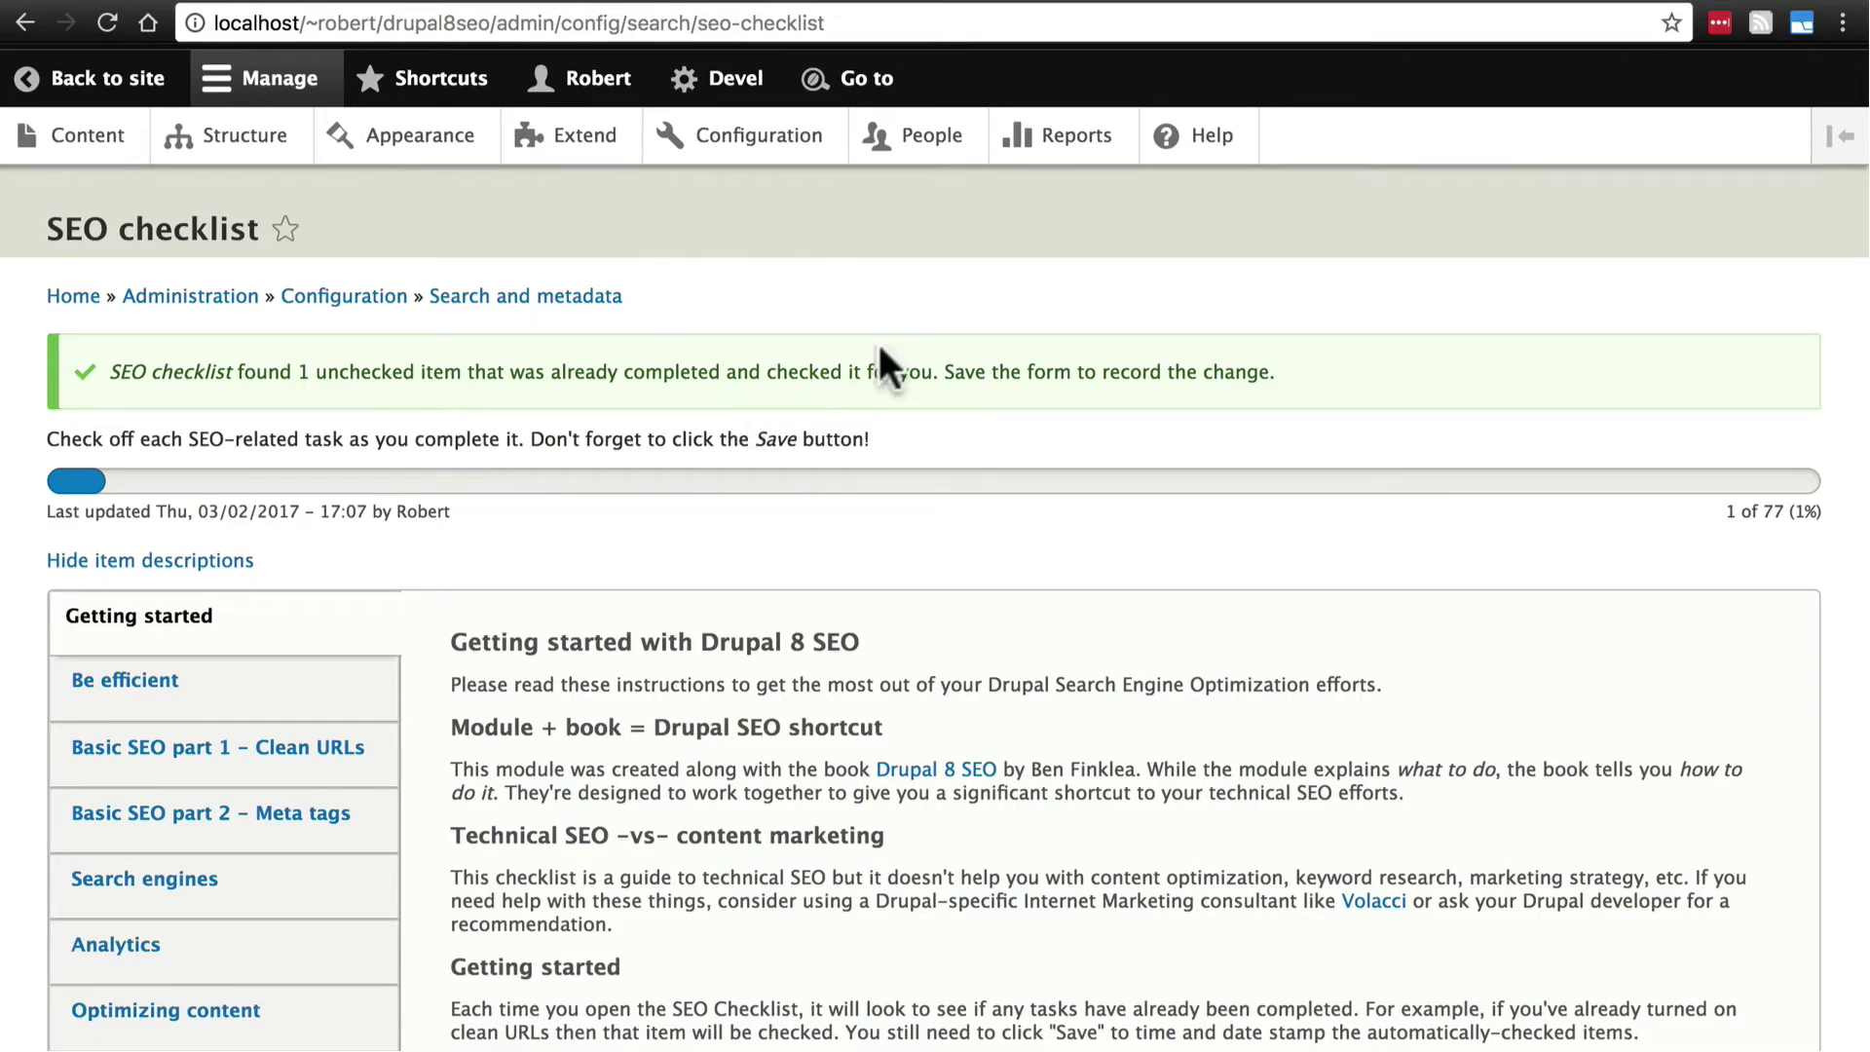
- Show the Be efficient tasks, then search Coffee for 'coffee' to open its configuration
scroll(881, 350, "down", 3)
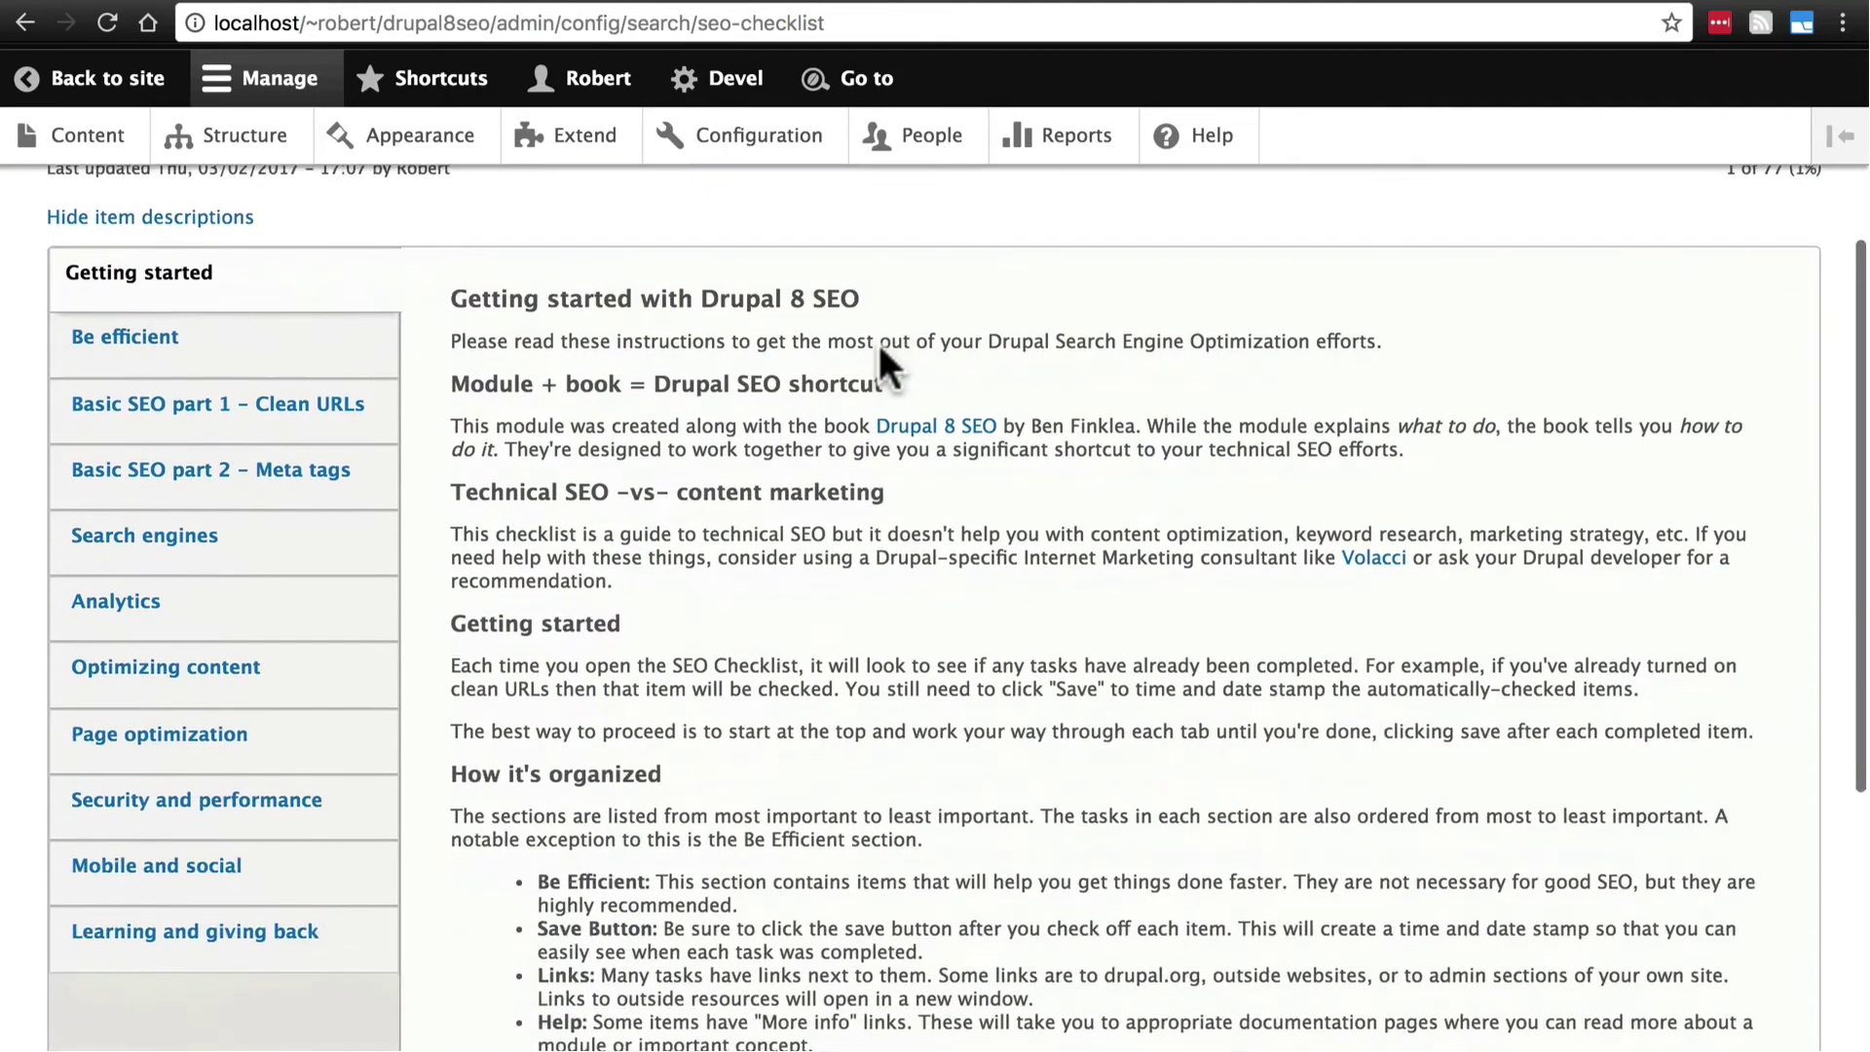
left_click(187, 405)
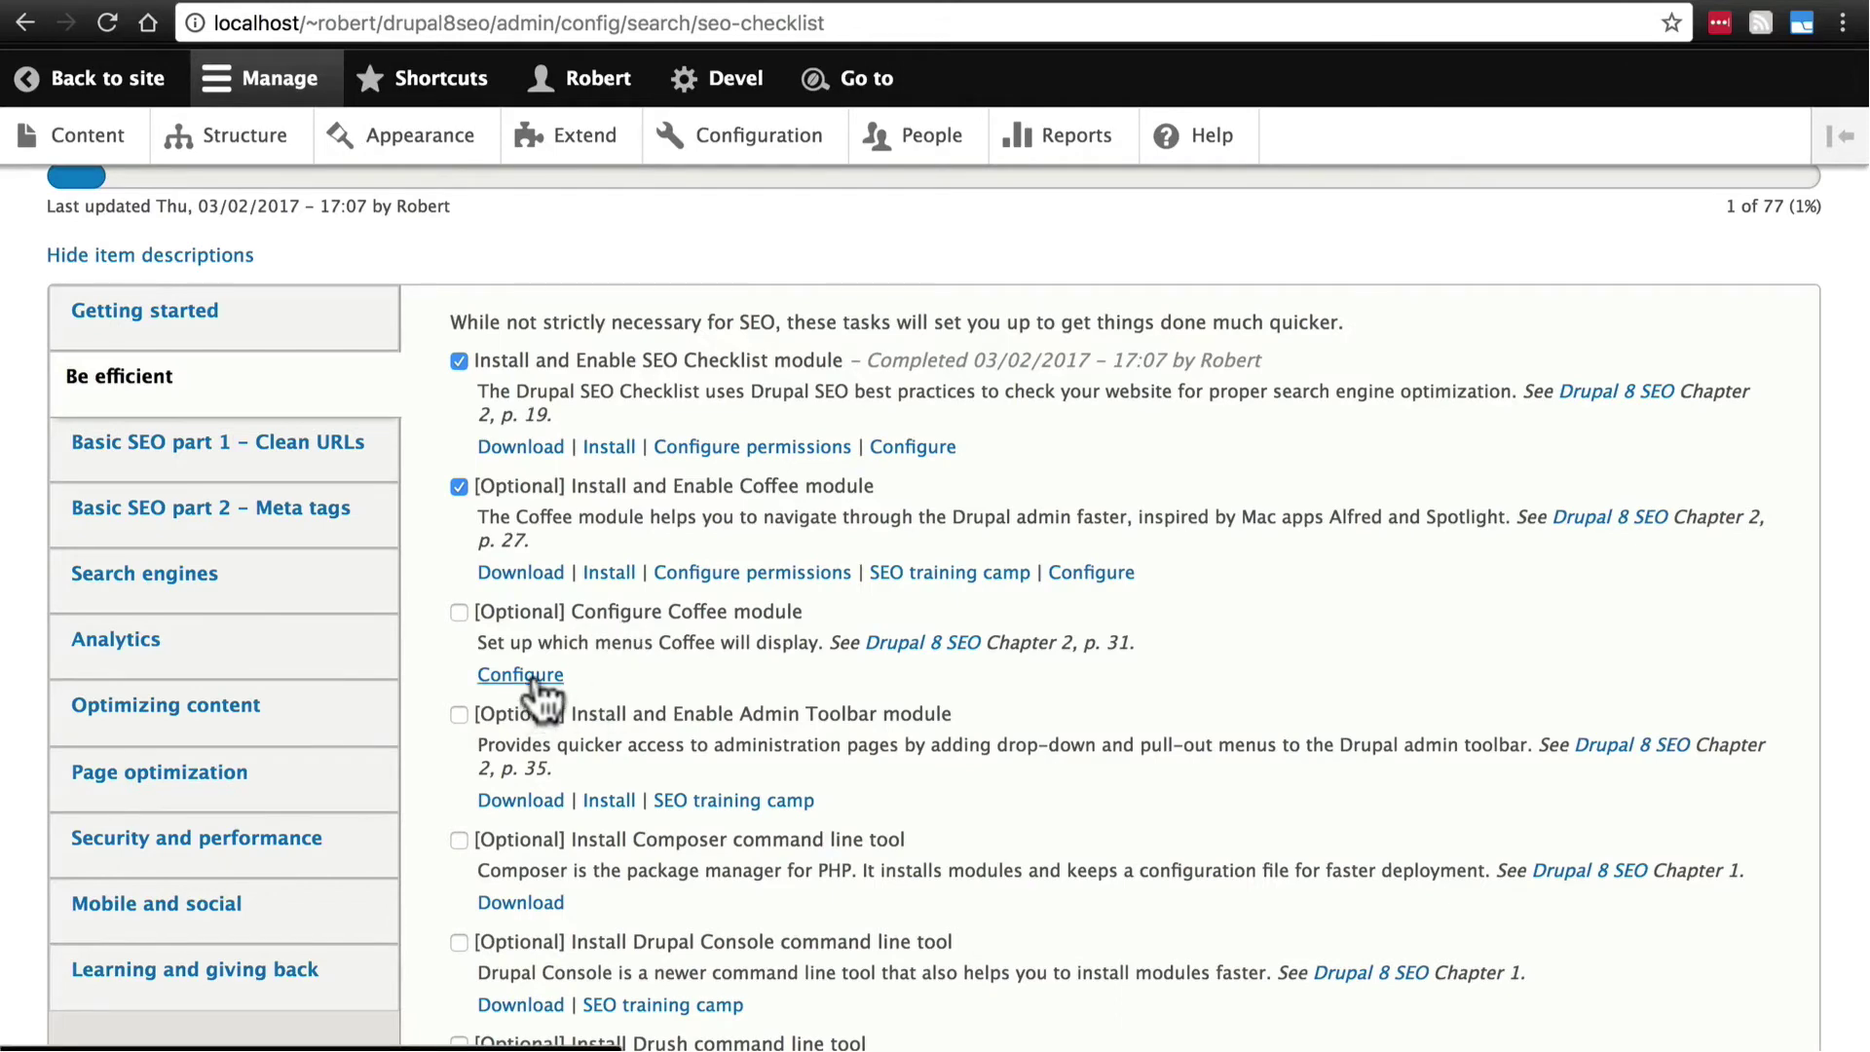
key("alt+d")
type("co")
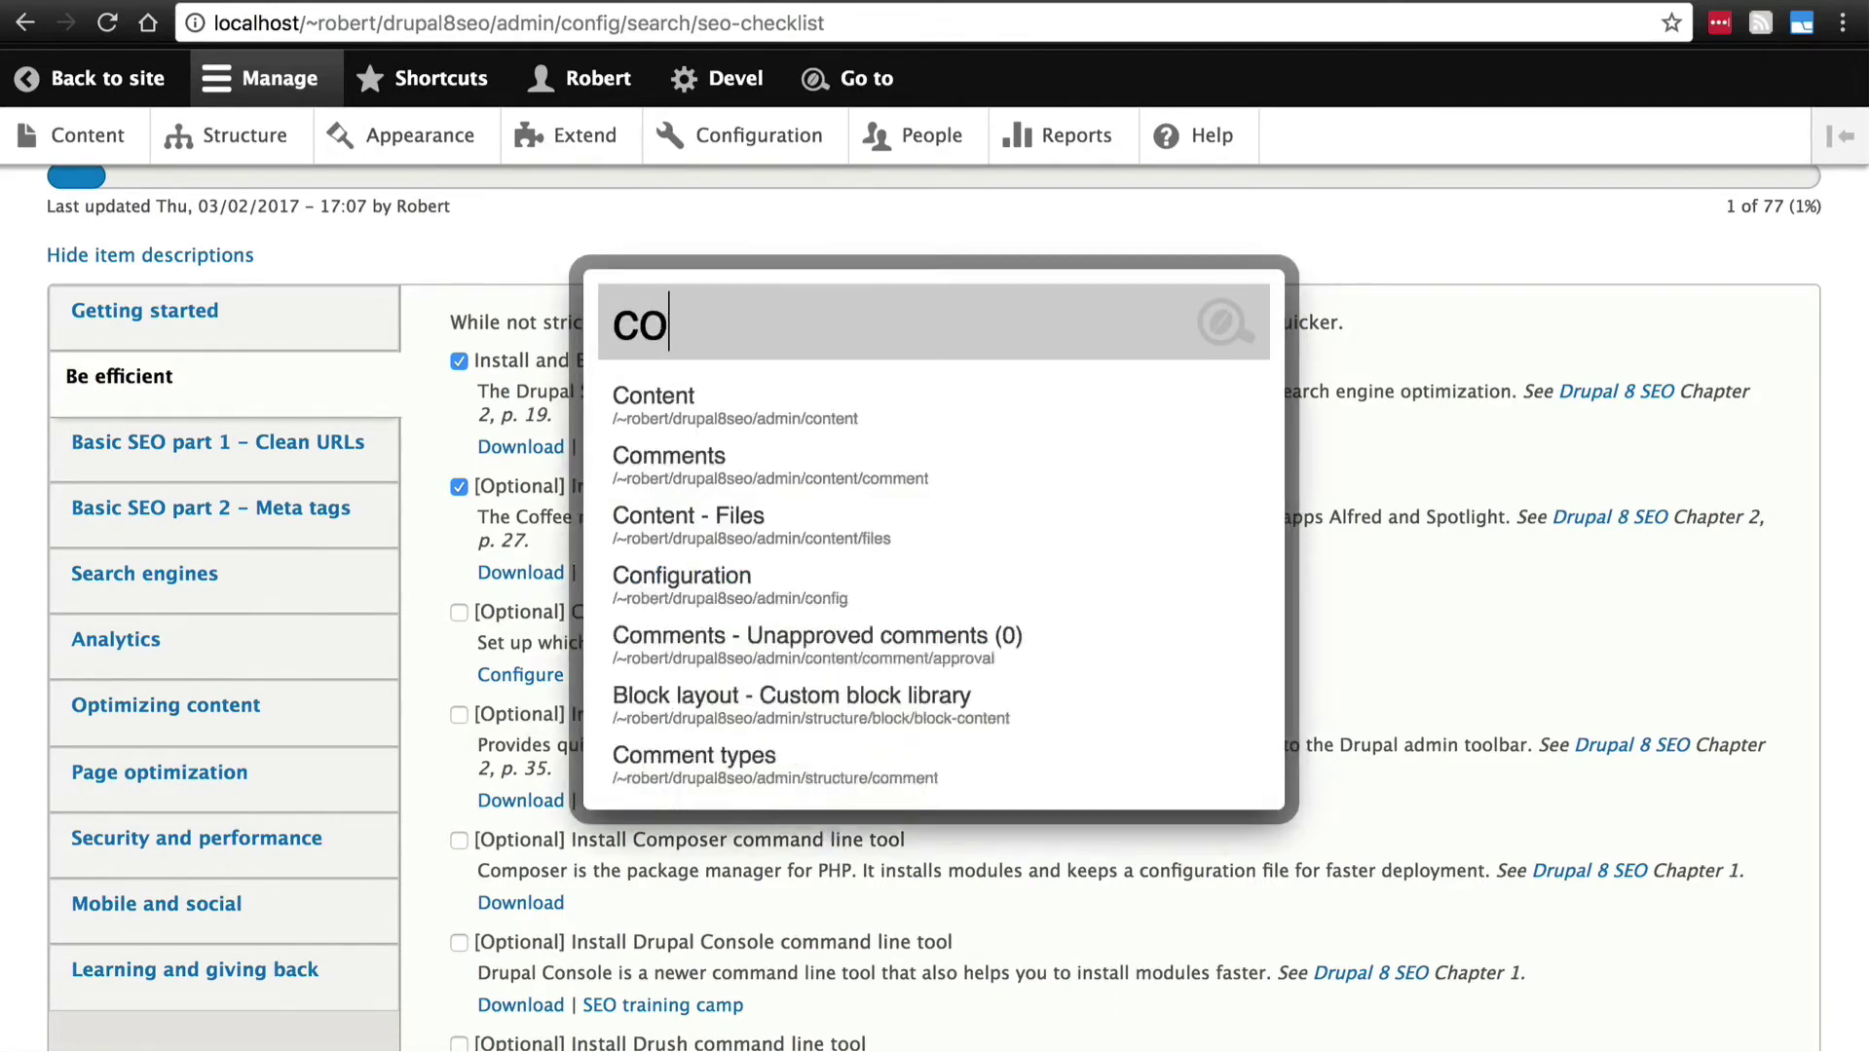
type("ffee")
left_click(748, 401)
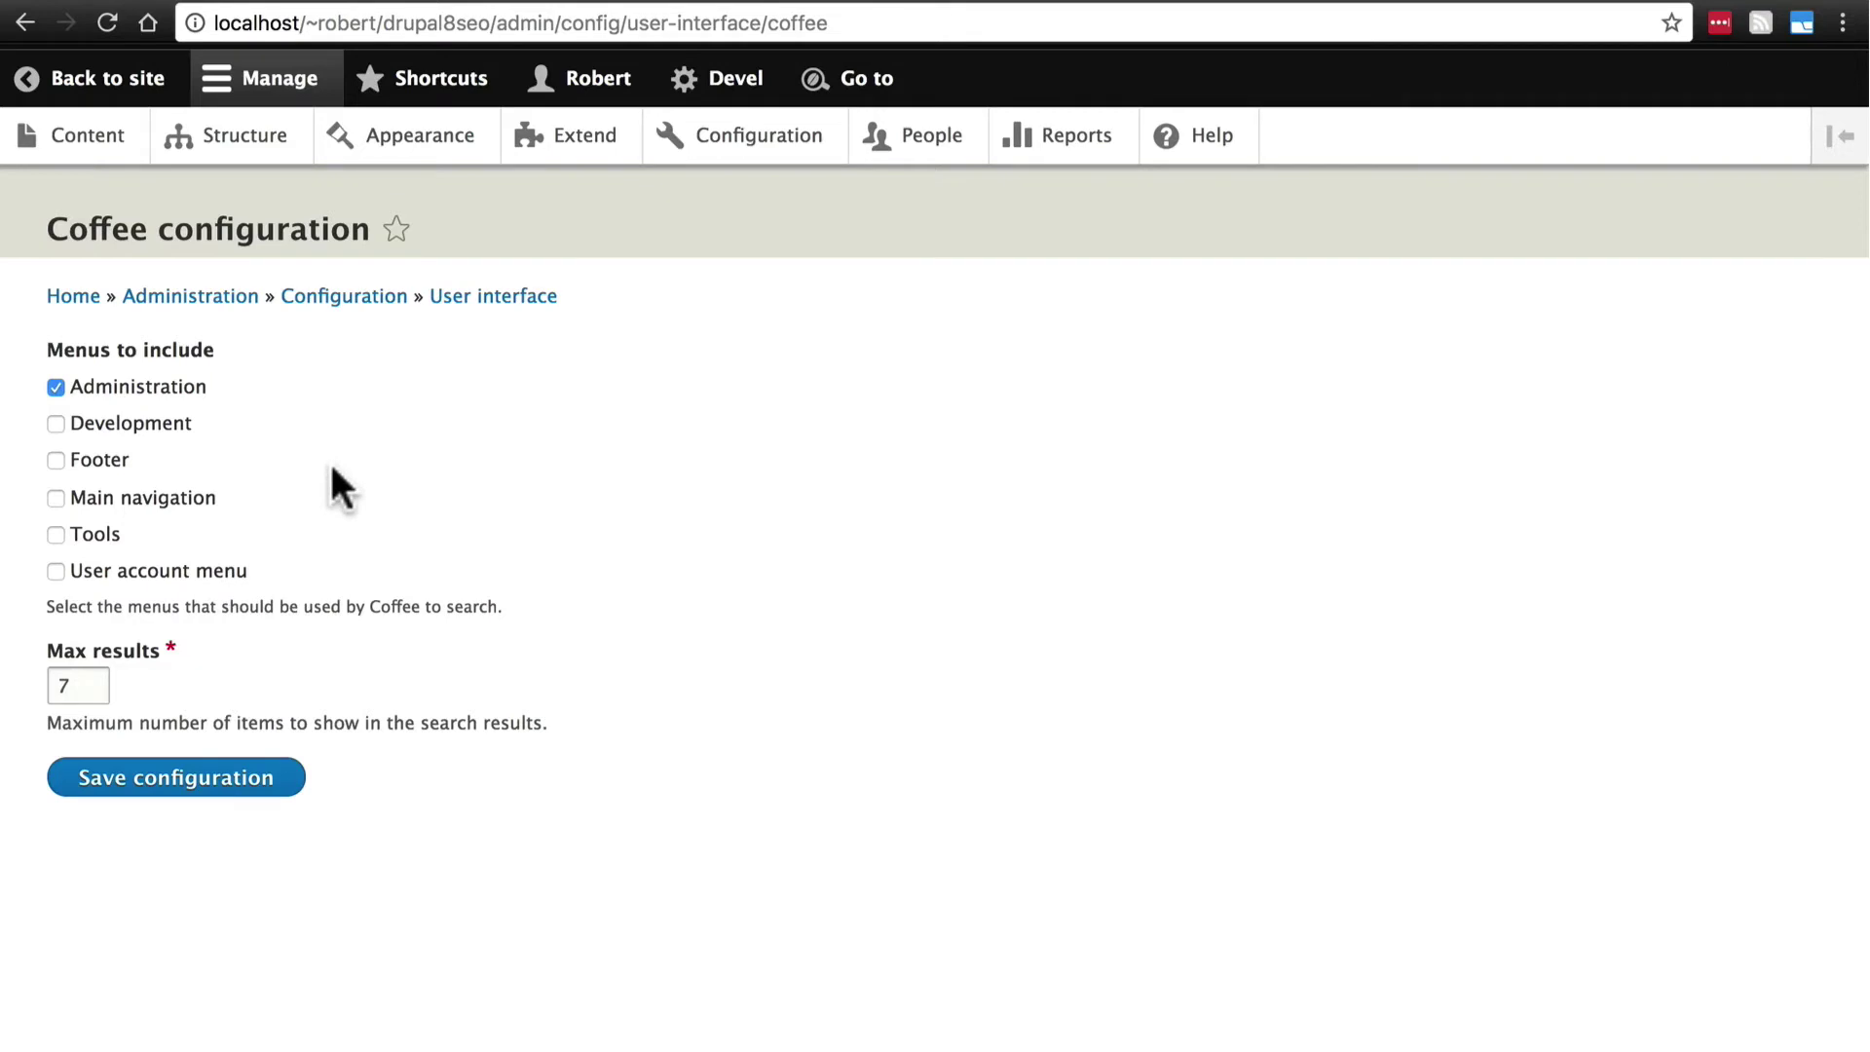
- Test a Coffee search for 'content', then save Coffee with Max results set to 10
key("alt+d")
type("content")
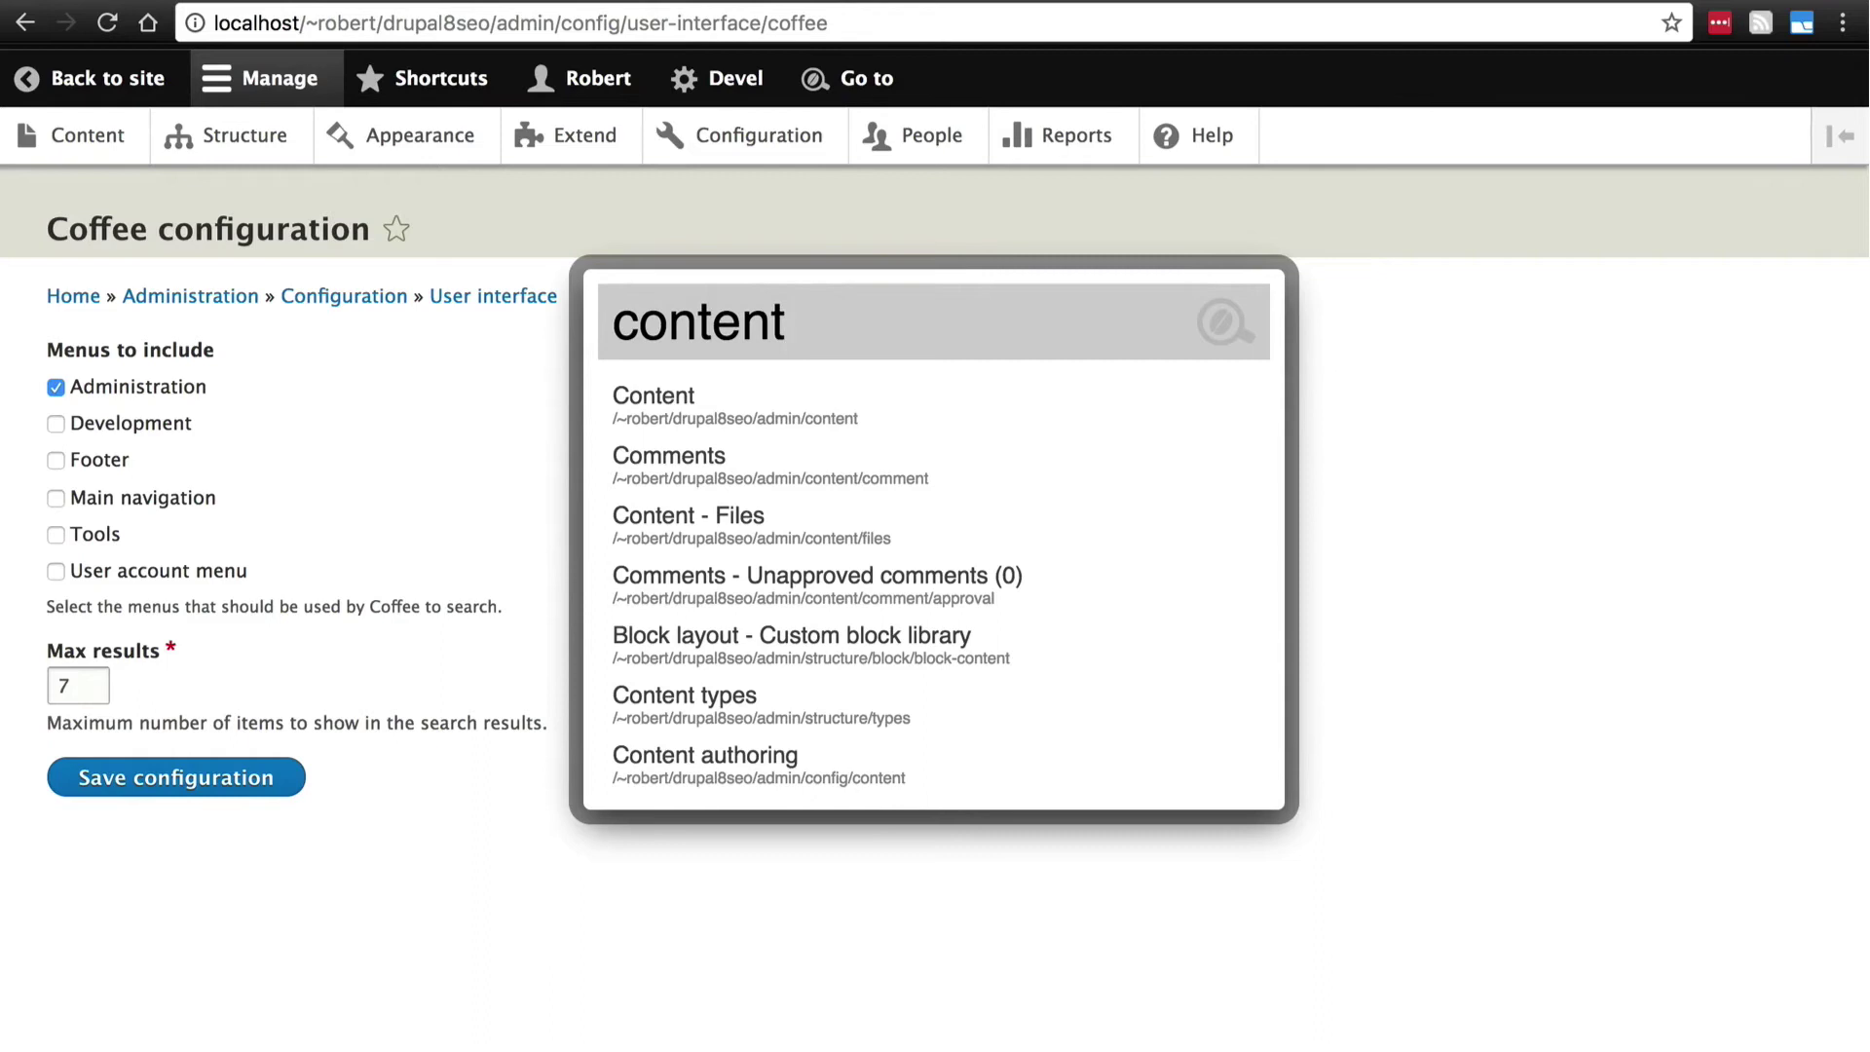
key("BackSpace")
key("BackSpace")
key("BackSpace")
key("BackSpace")
key("BackSpace")
key("BackSpace")
key("BackSpace")
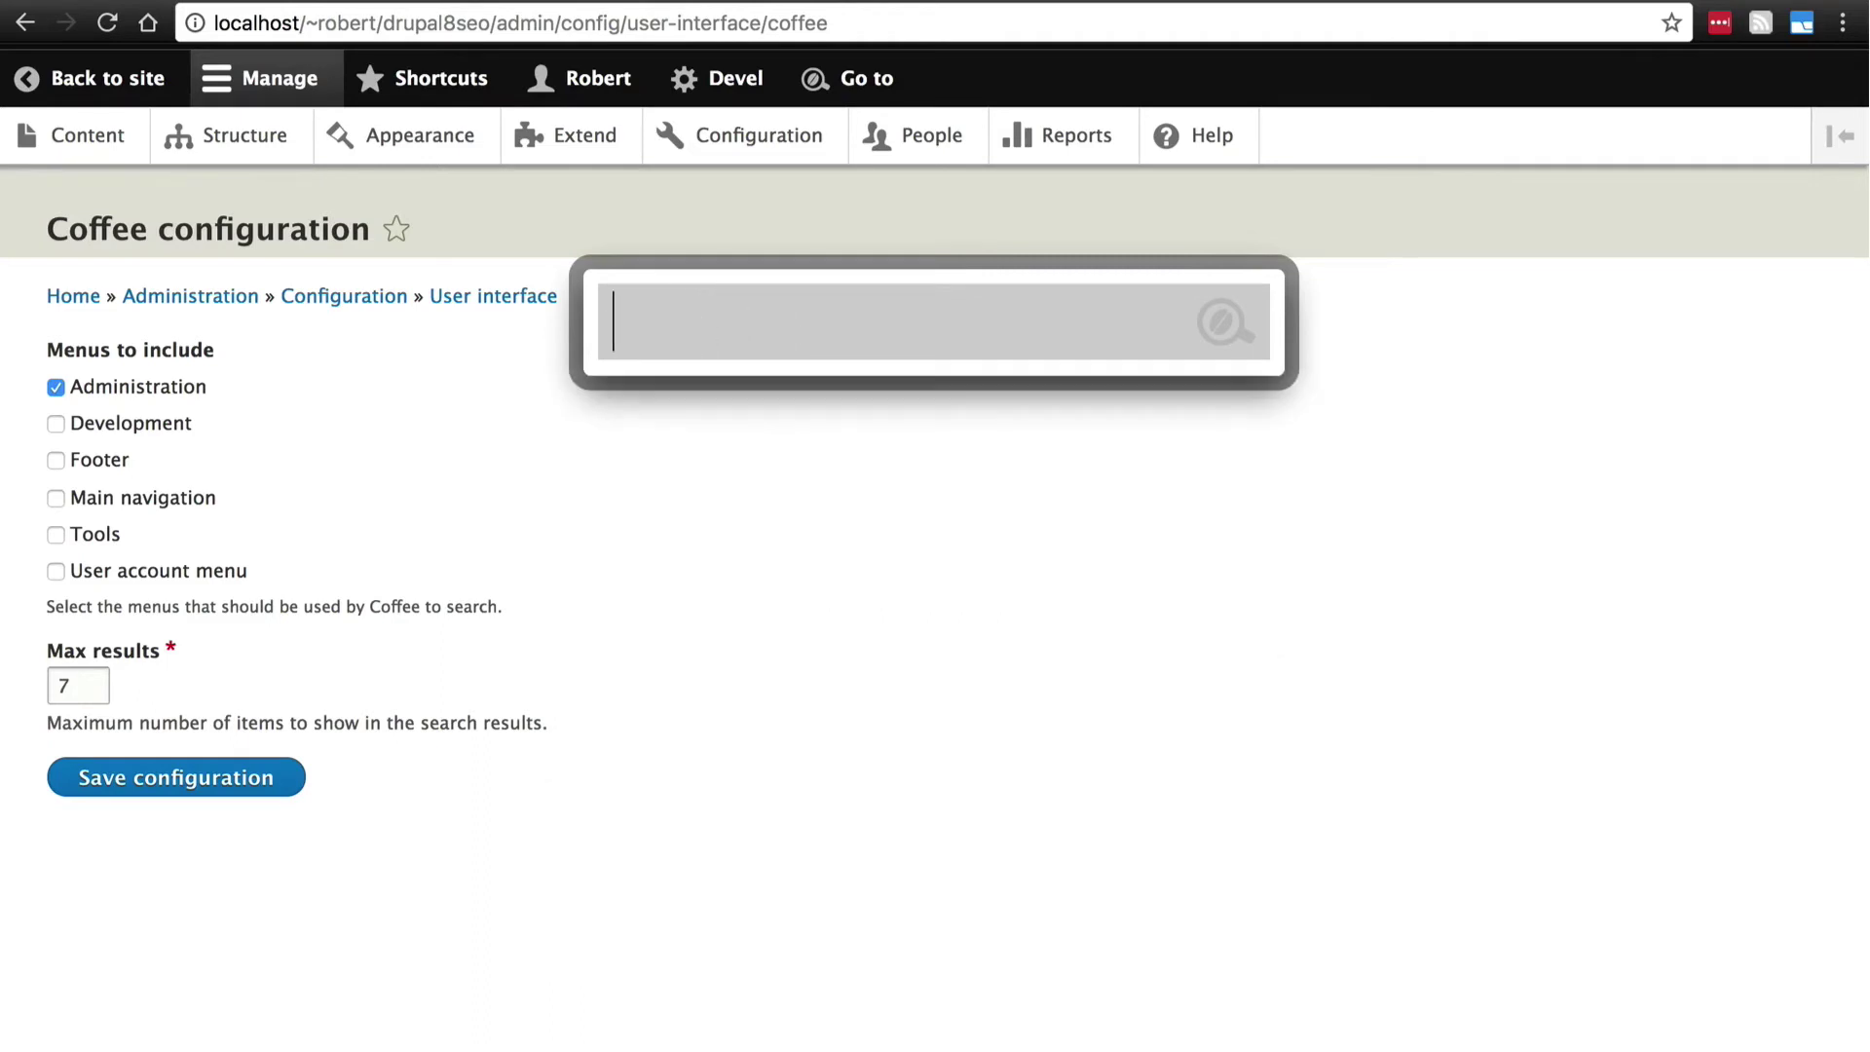
left_click(407, 495)
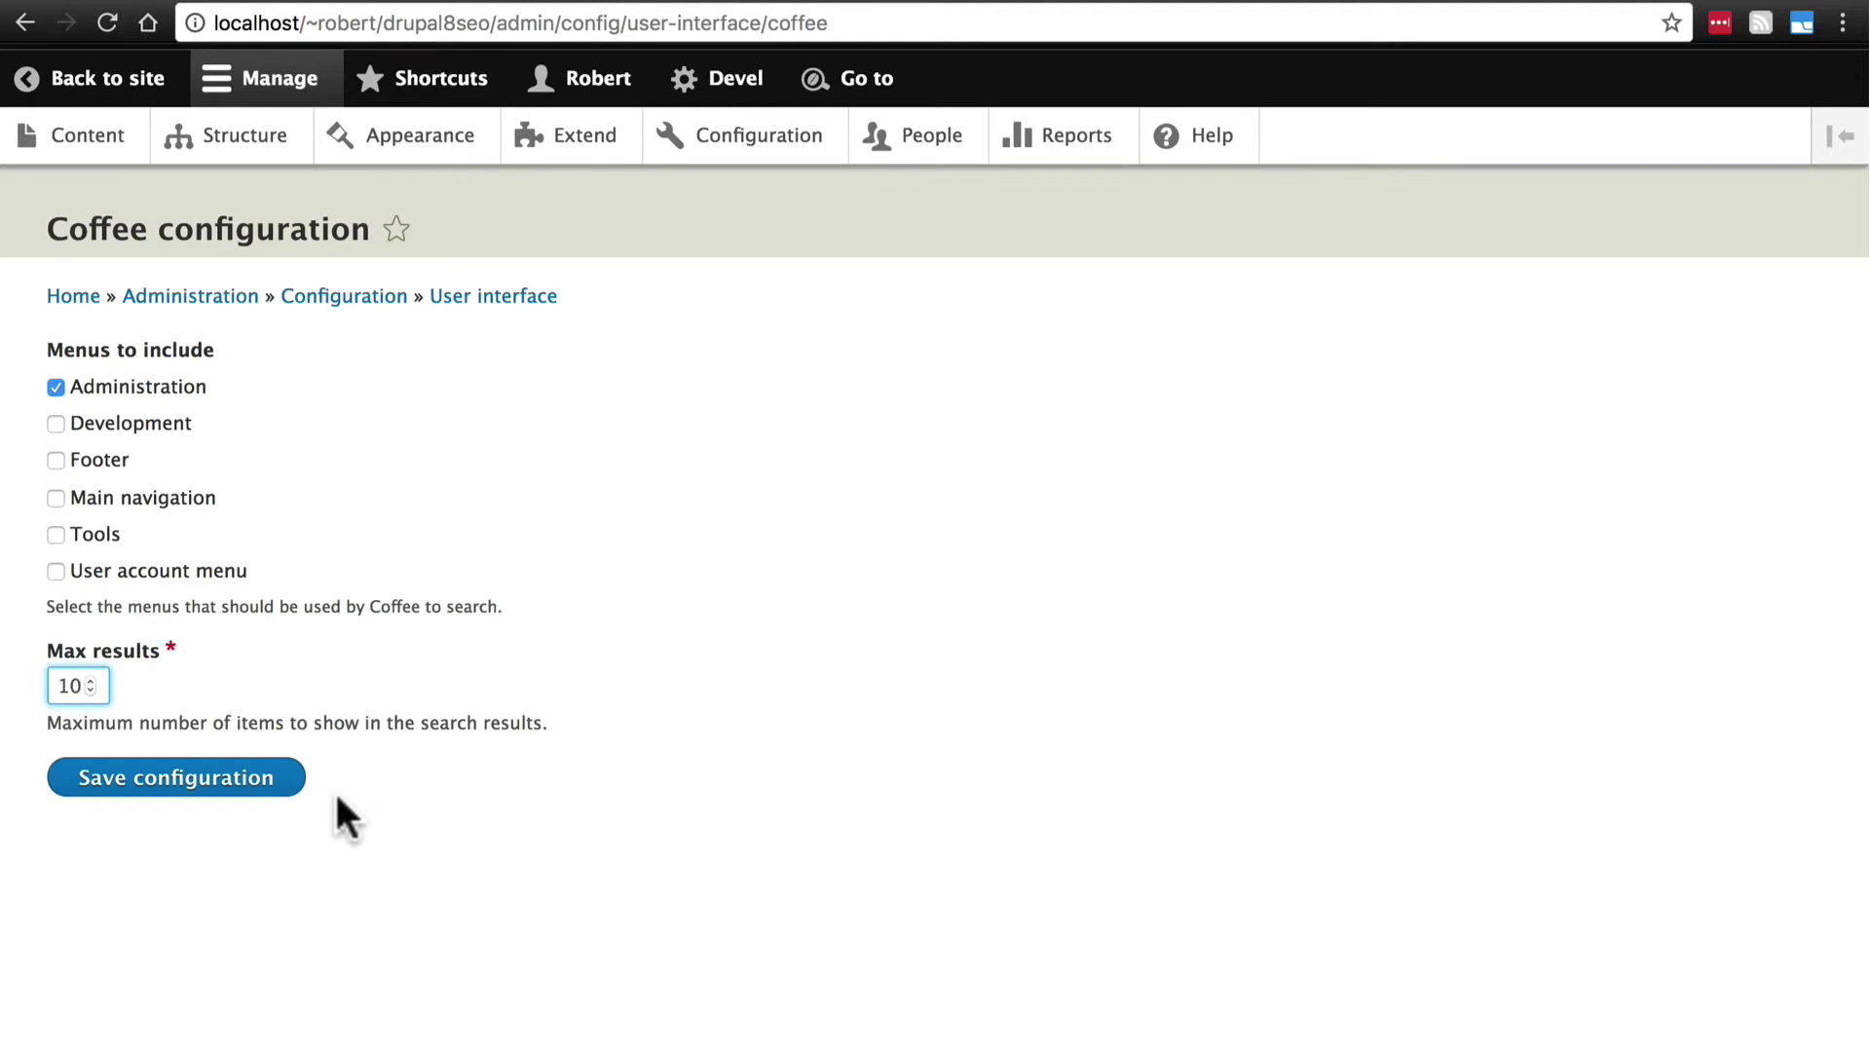
left_click(196, 782)
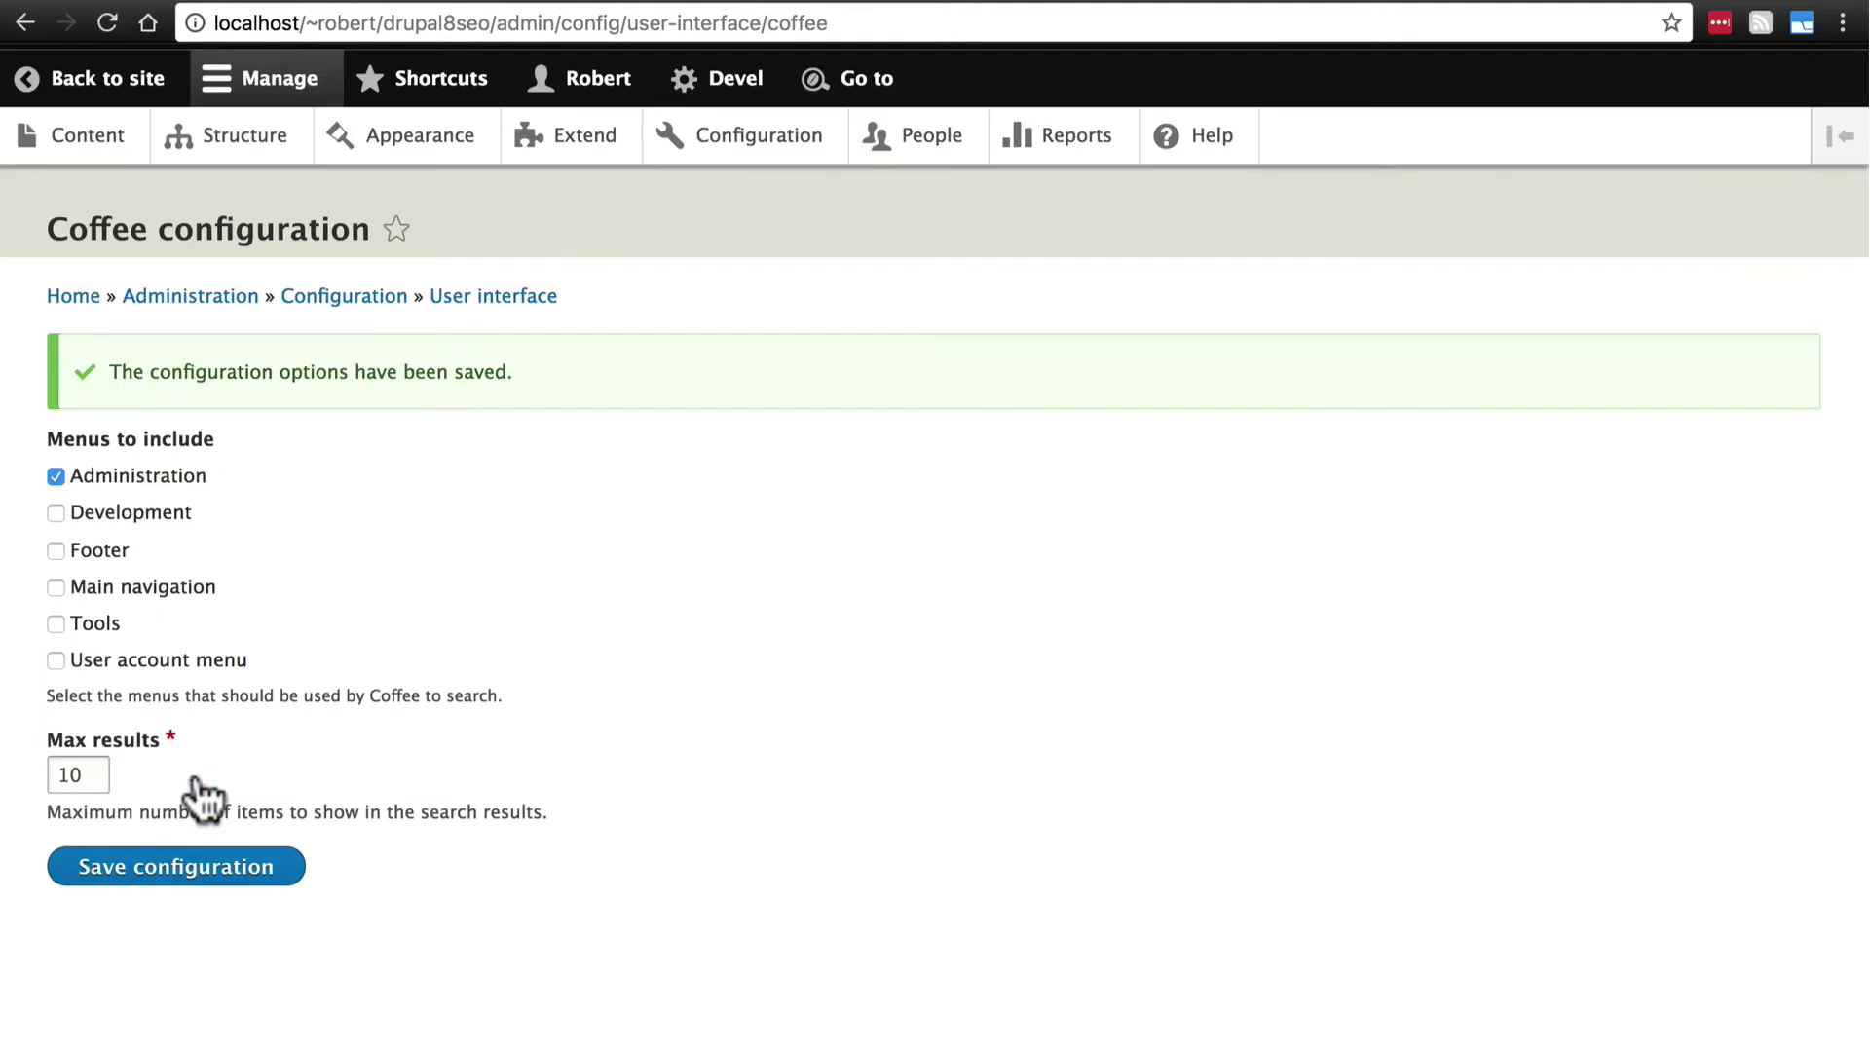
key("alt+d")
- Search Coffee for 'seo' to open the SEO Checklist page
type("seo")
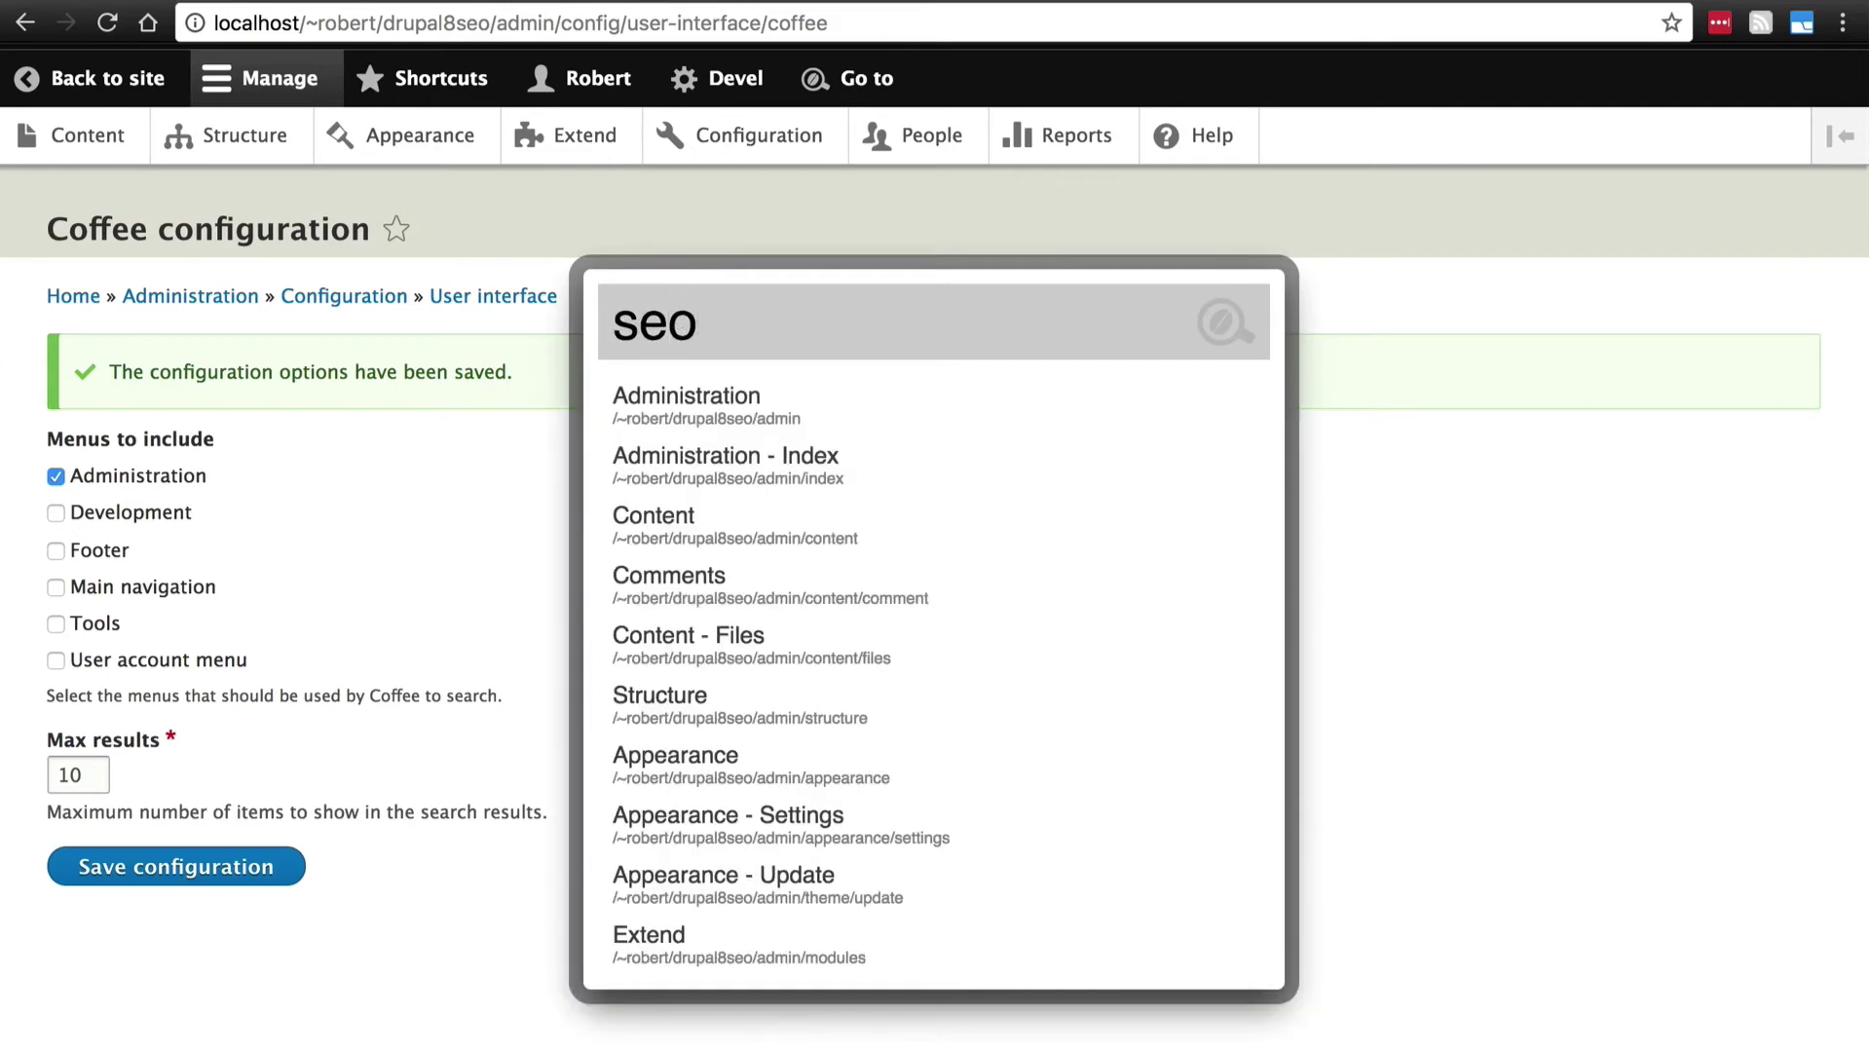
left_click(737, 395)
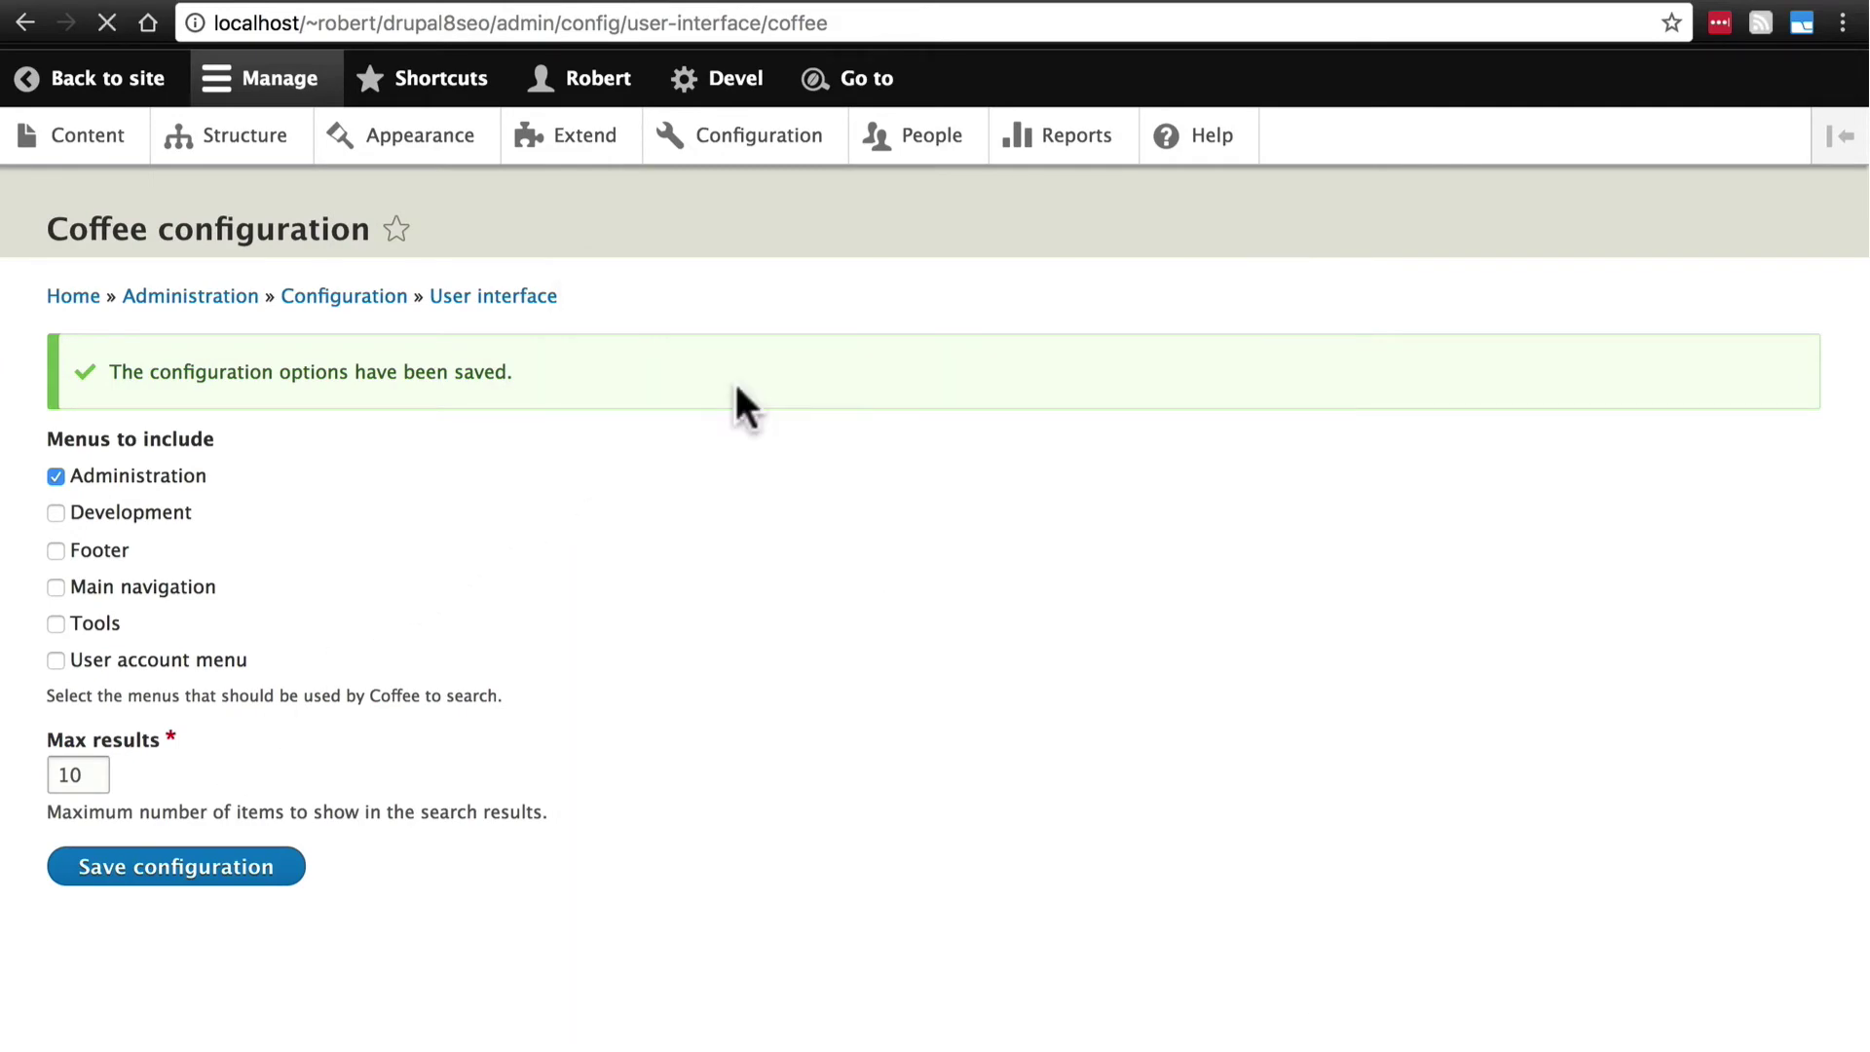
scroll(625, 592, "down", 2)
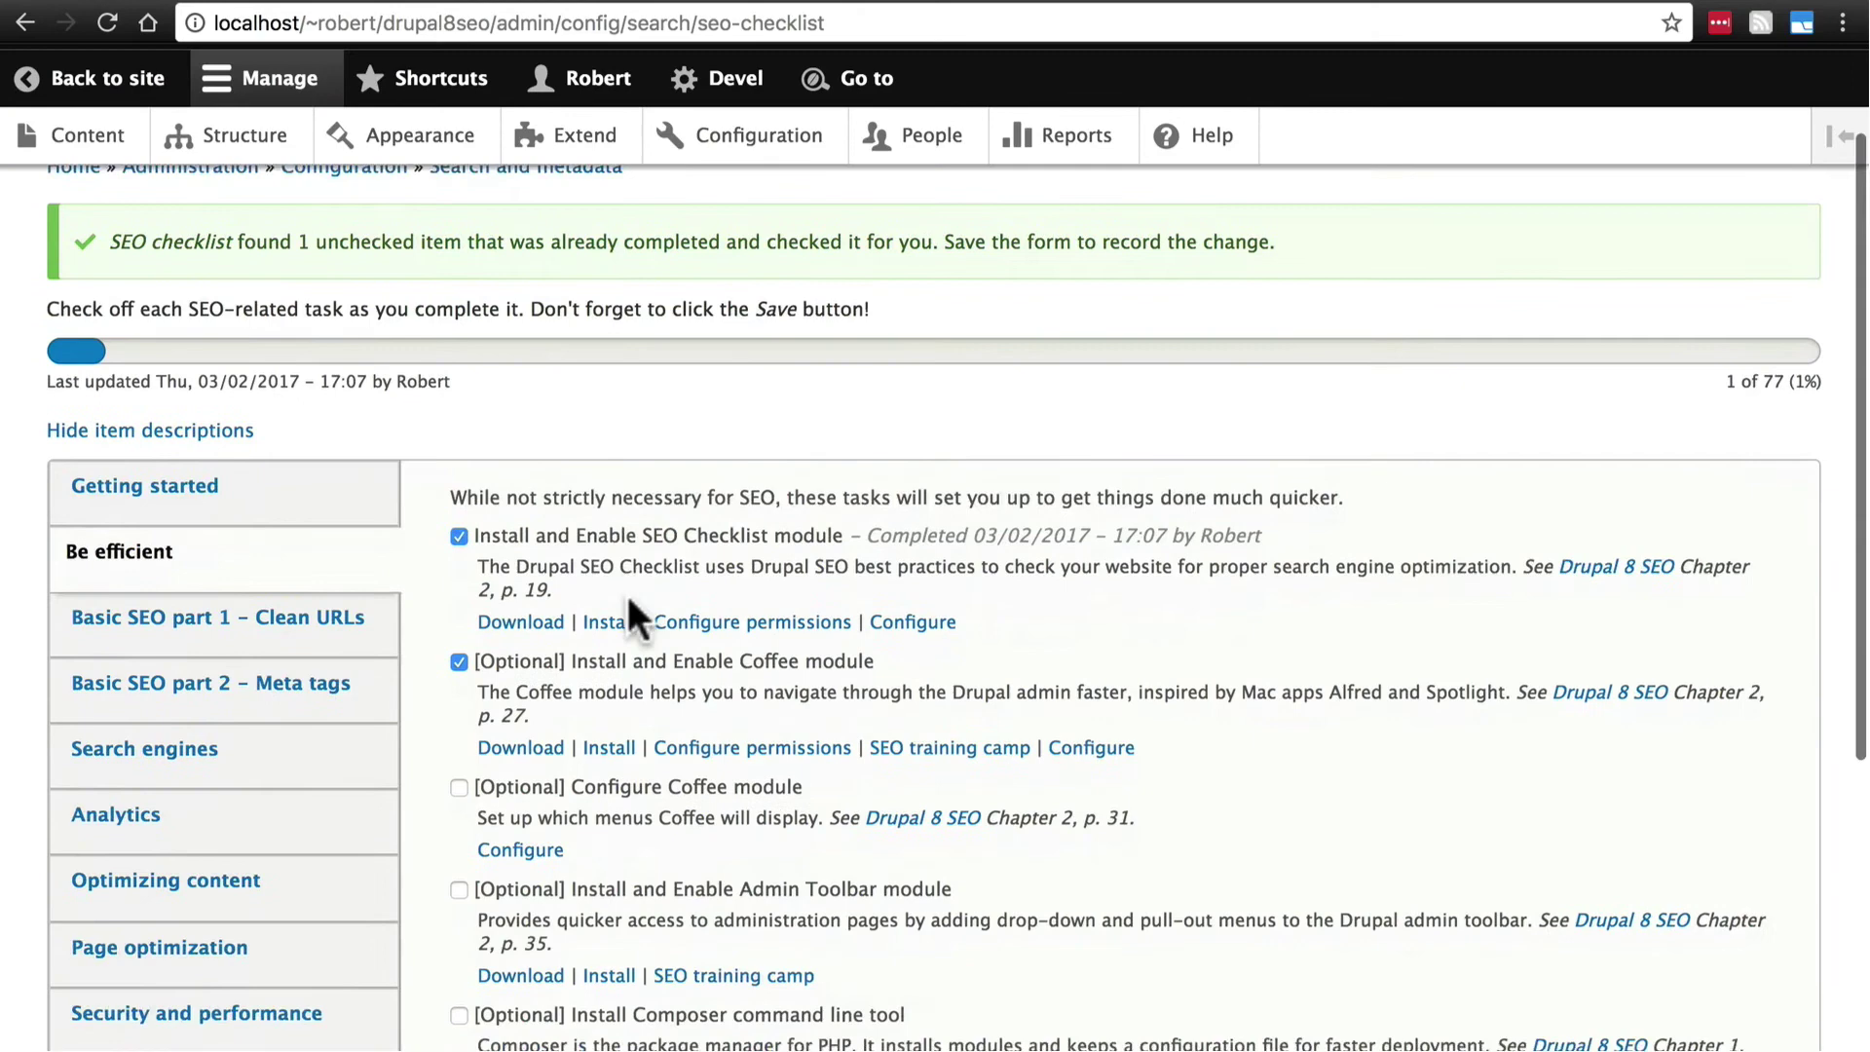
scroll(625, 592, "down", 1)
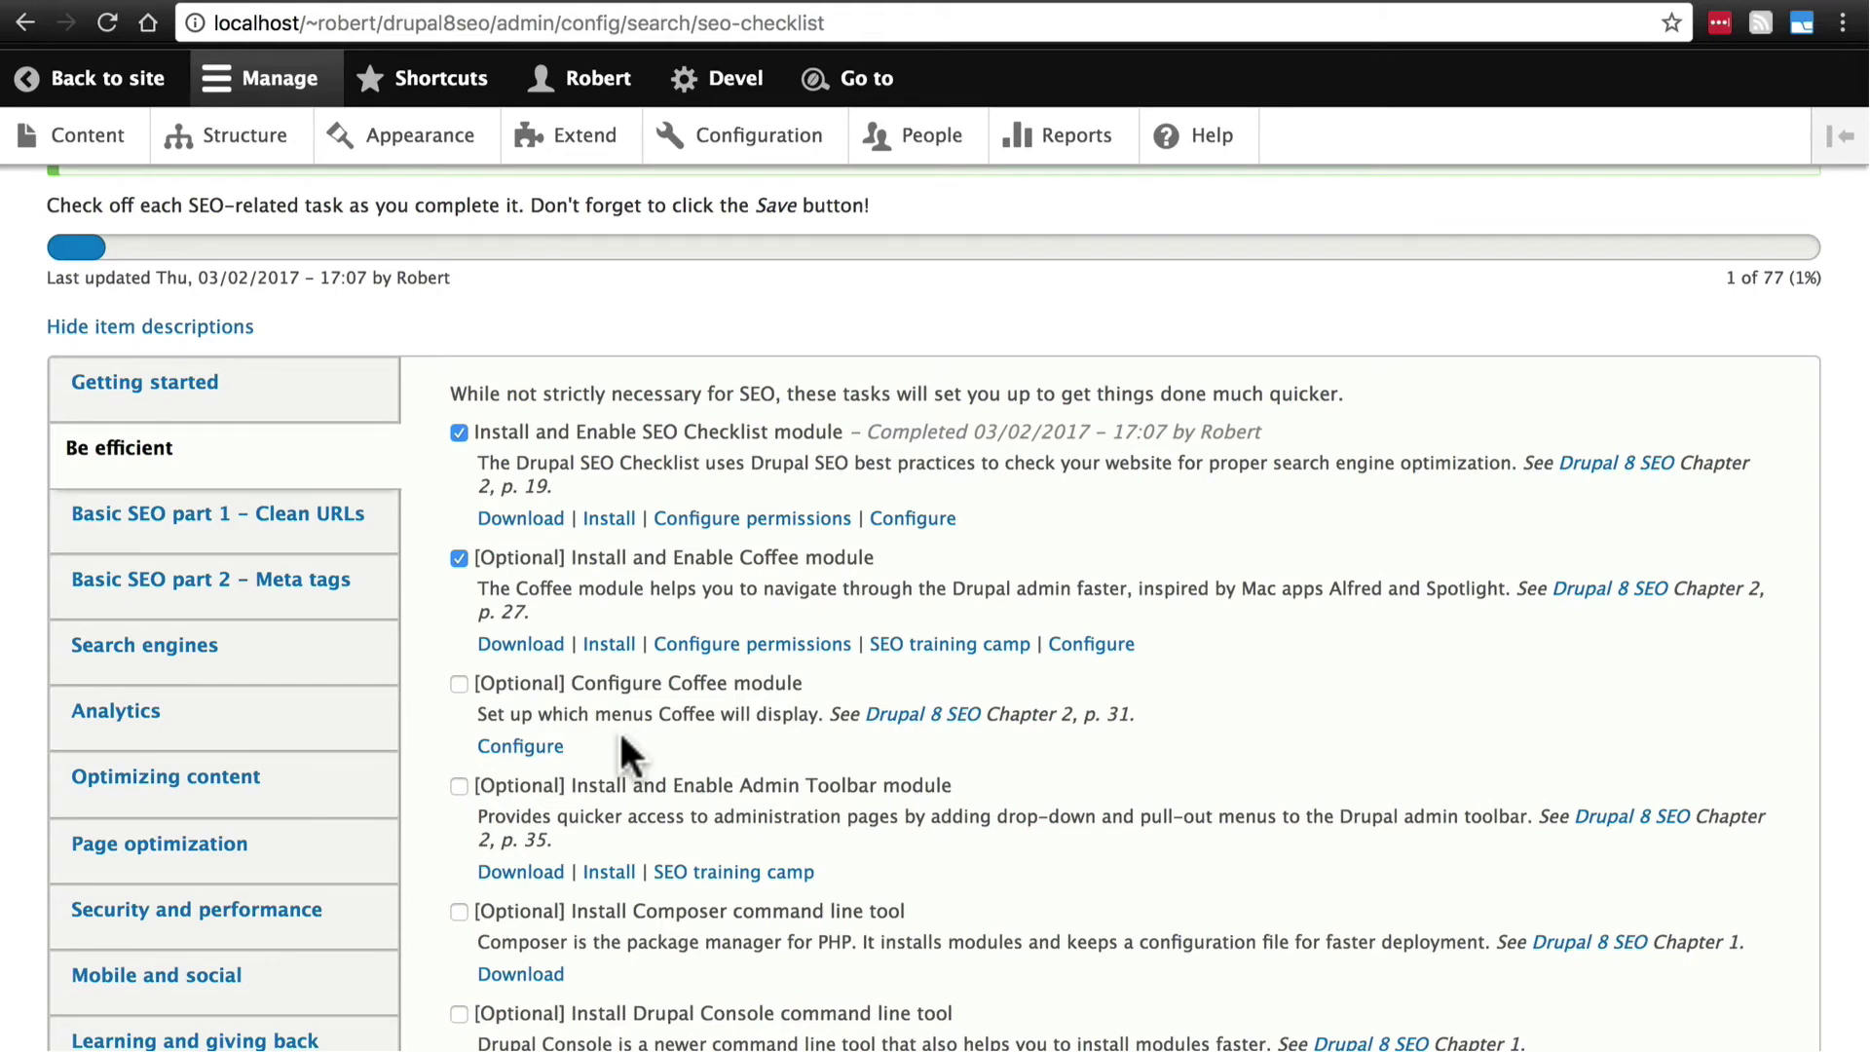
- Mark Configure Coffee module completed, save the checklist, and reopen Be efficient
left_click(459, 684)
scroll(614, 674, "down", 5)
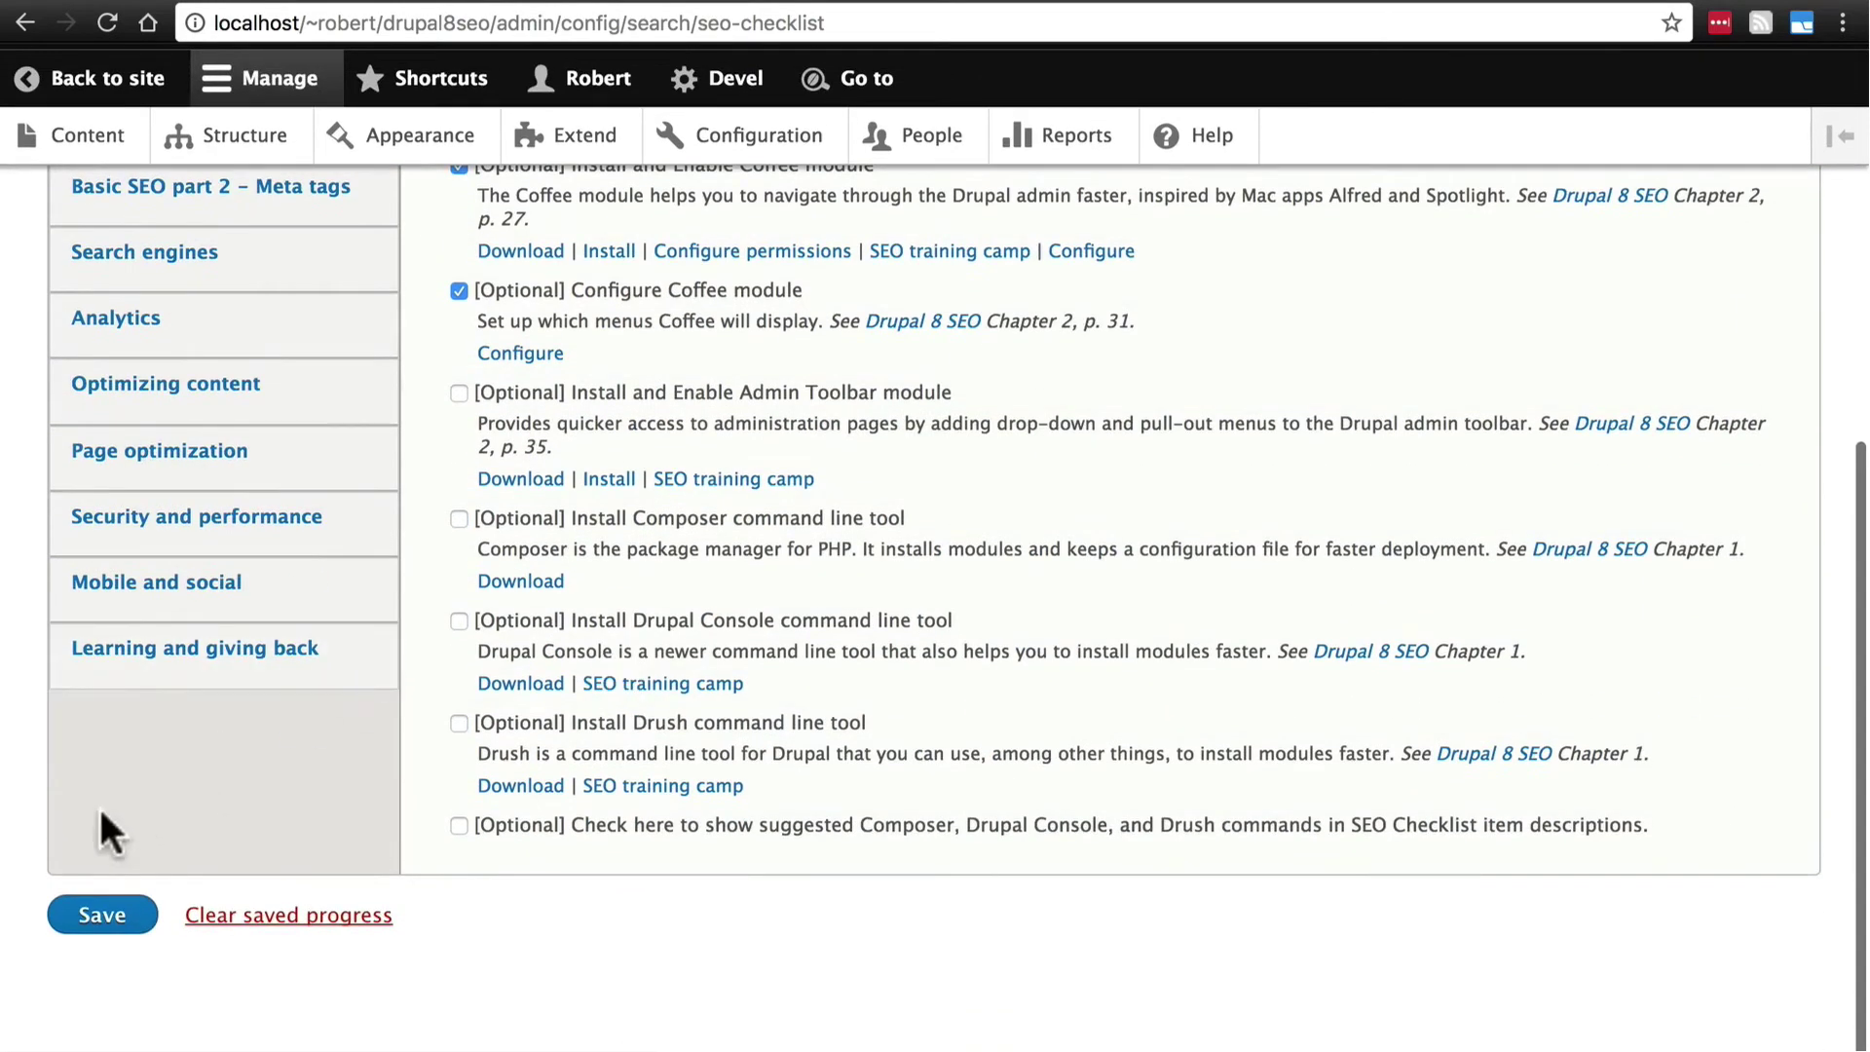
left_click(102, 915)
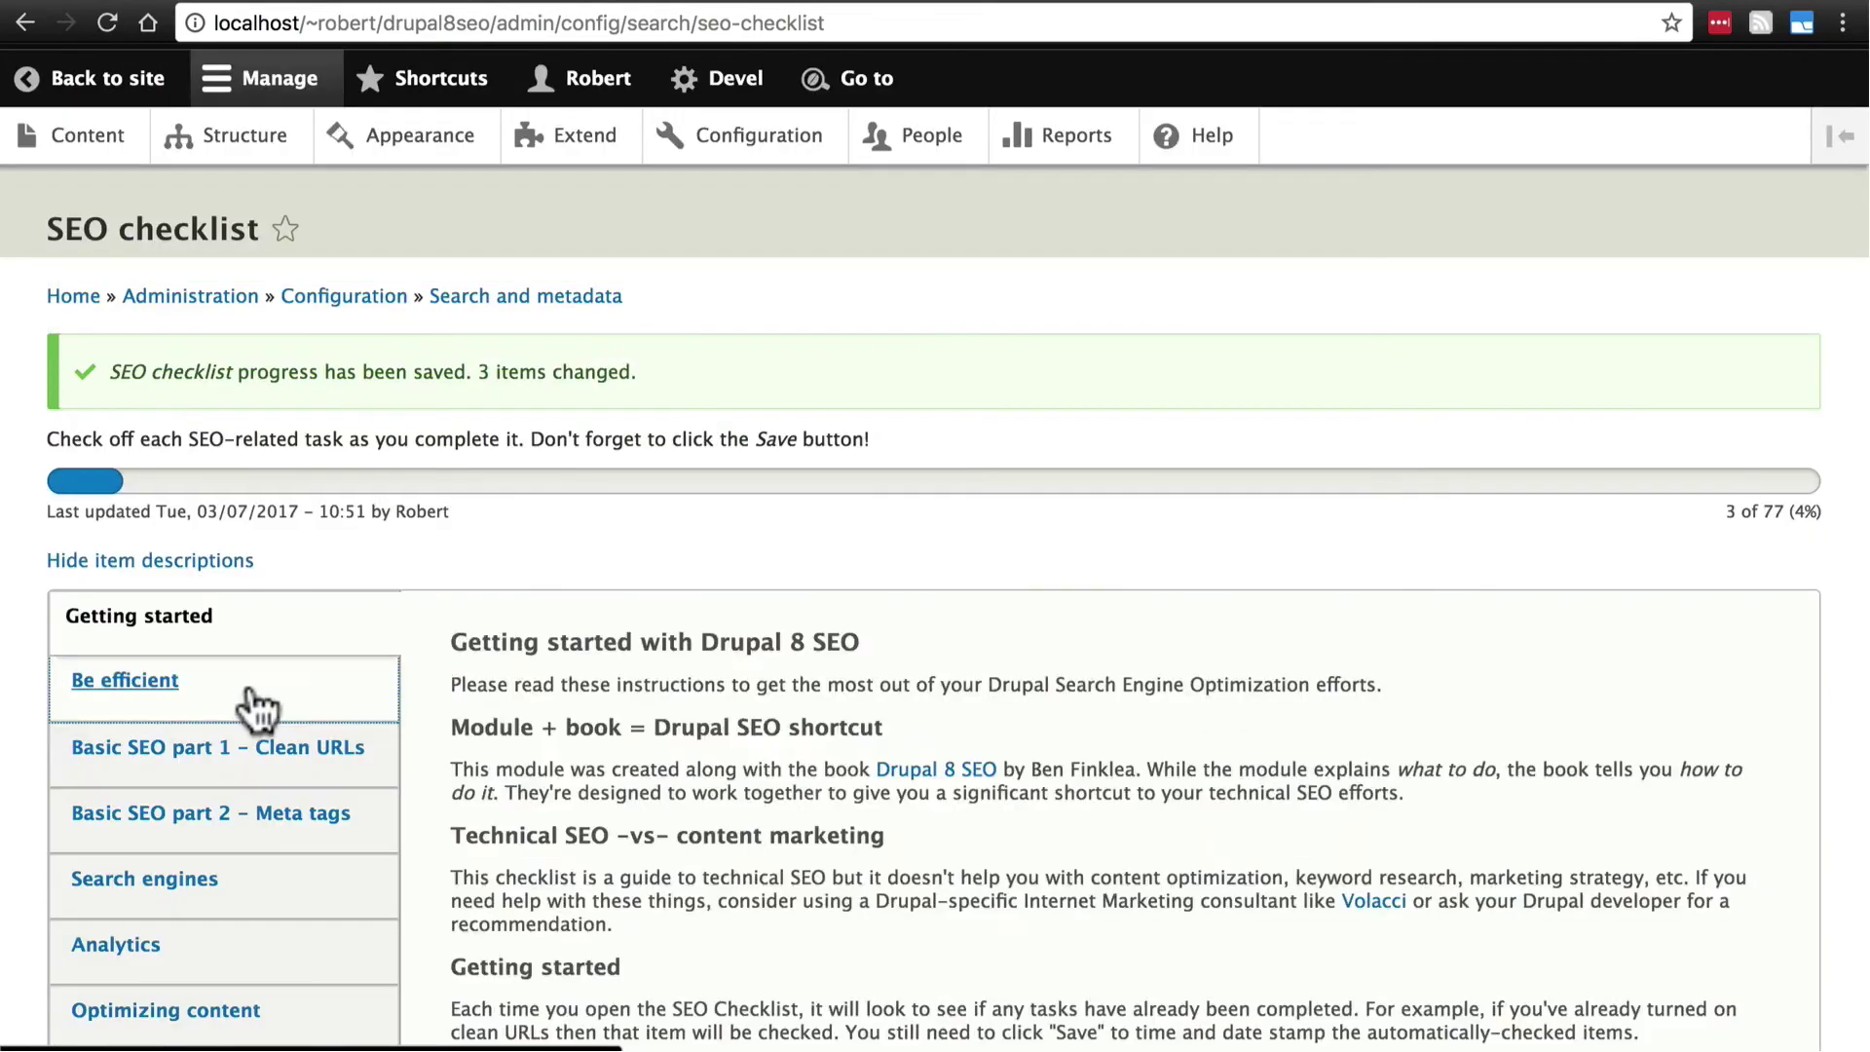
left_click(243, 701)
scroll(890, 623, "down", 5)
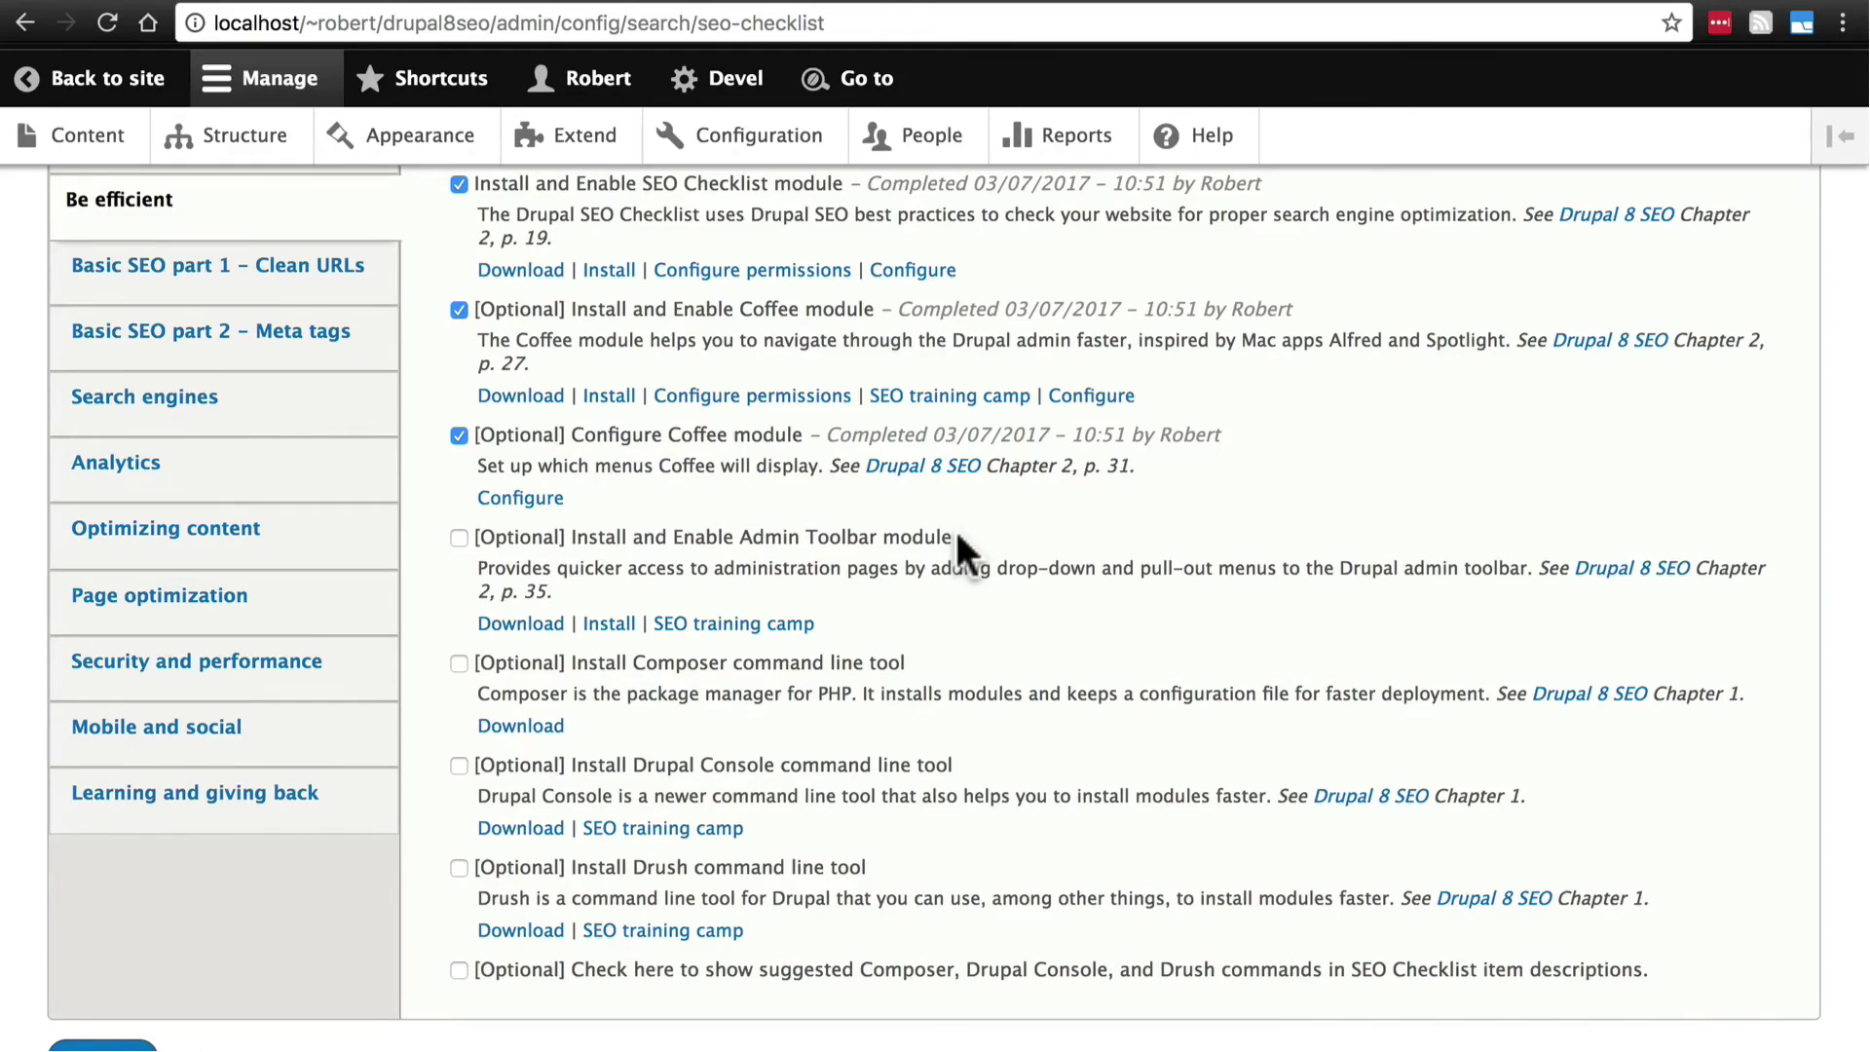
key("super+Tab")
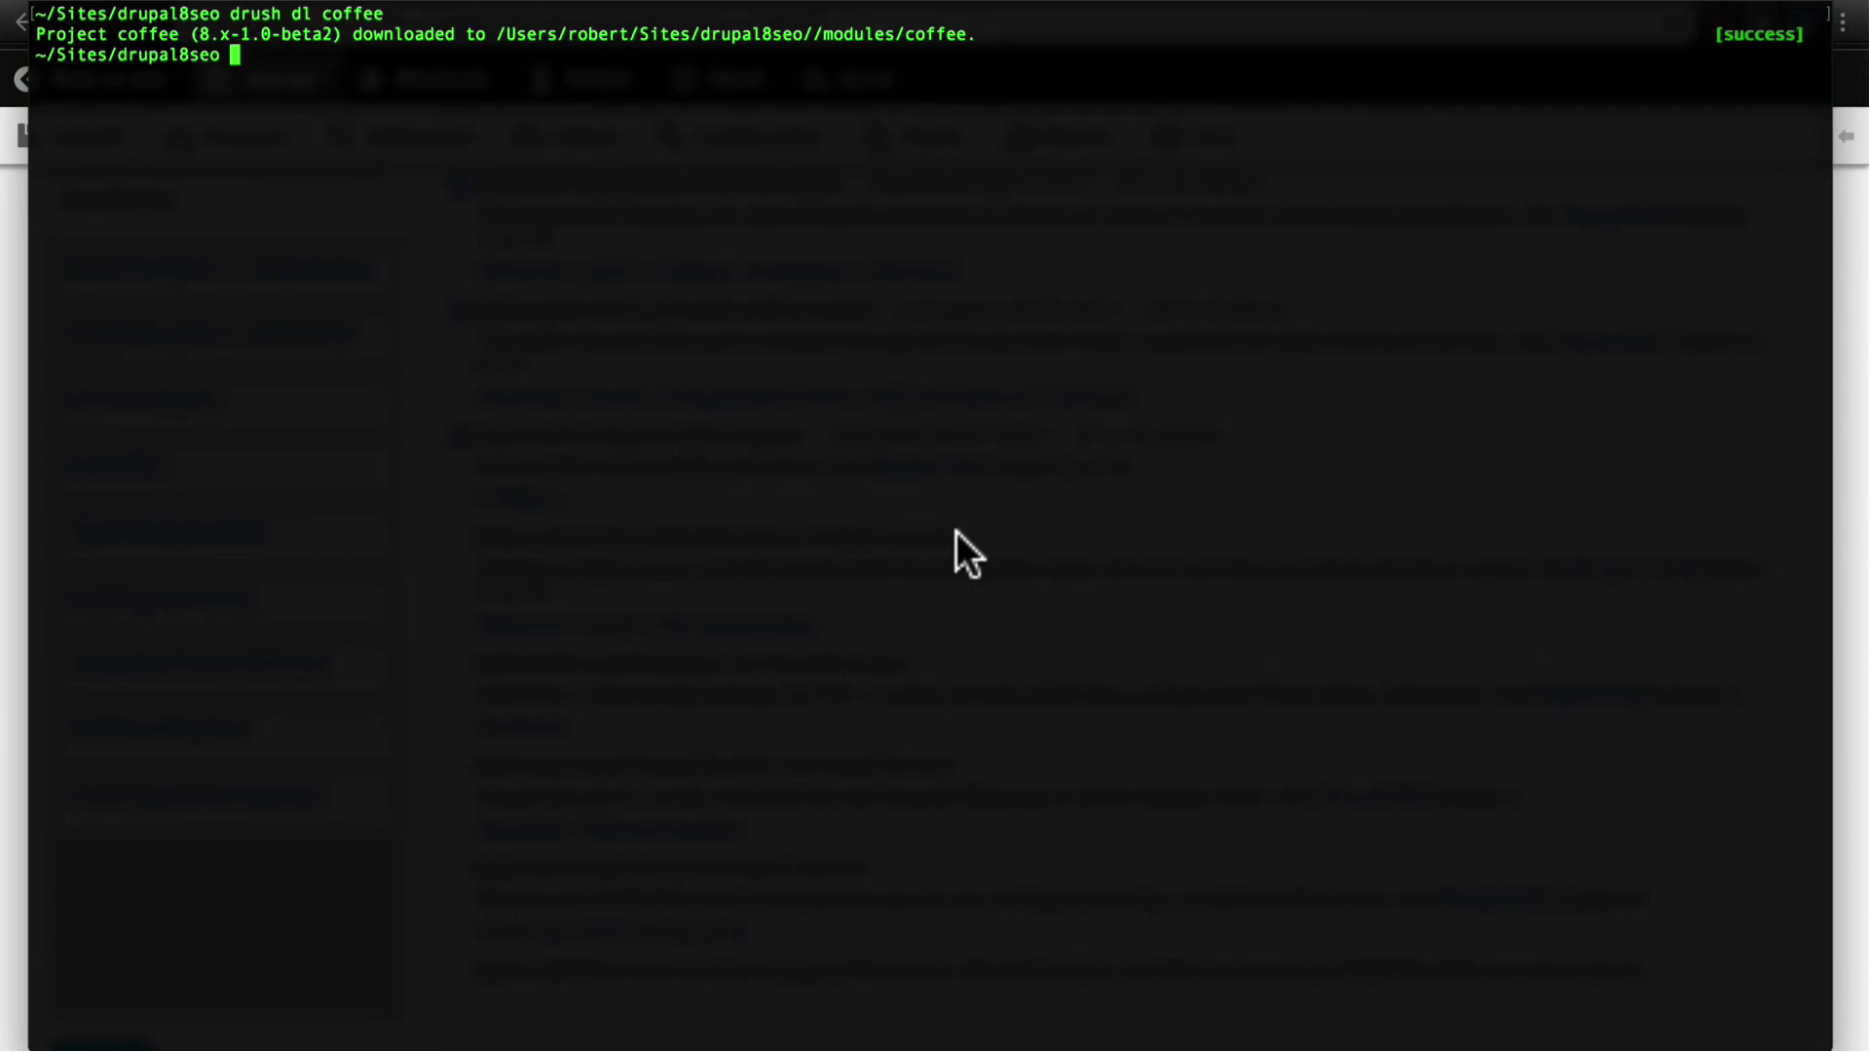
- Run drush en admin_toolbar, answer y to download and enable it, then hide Terminal
type("ush en admin_to")
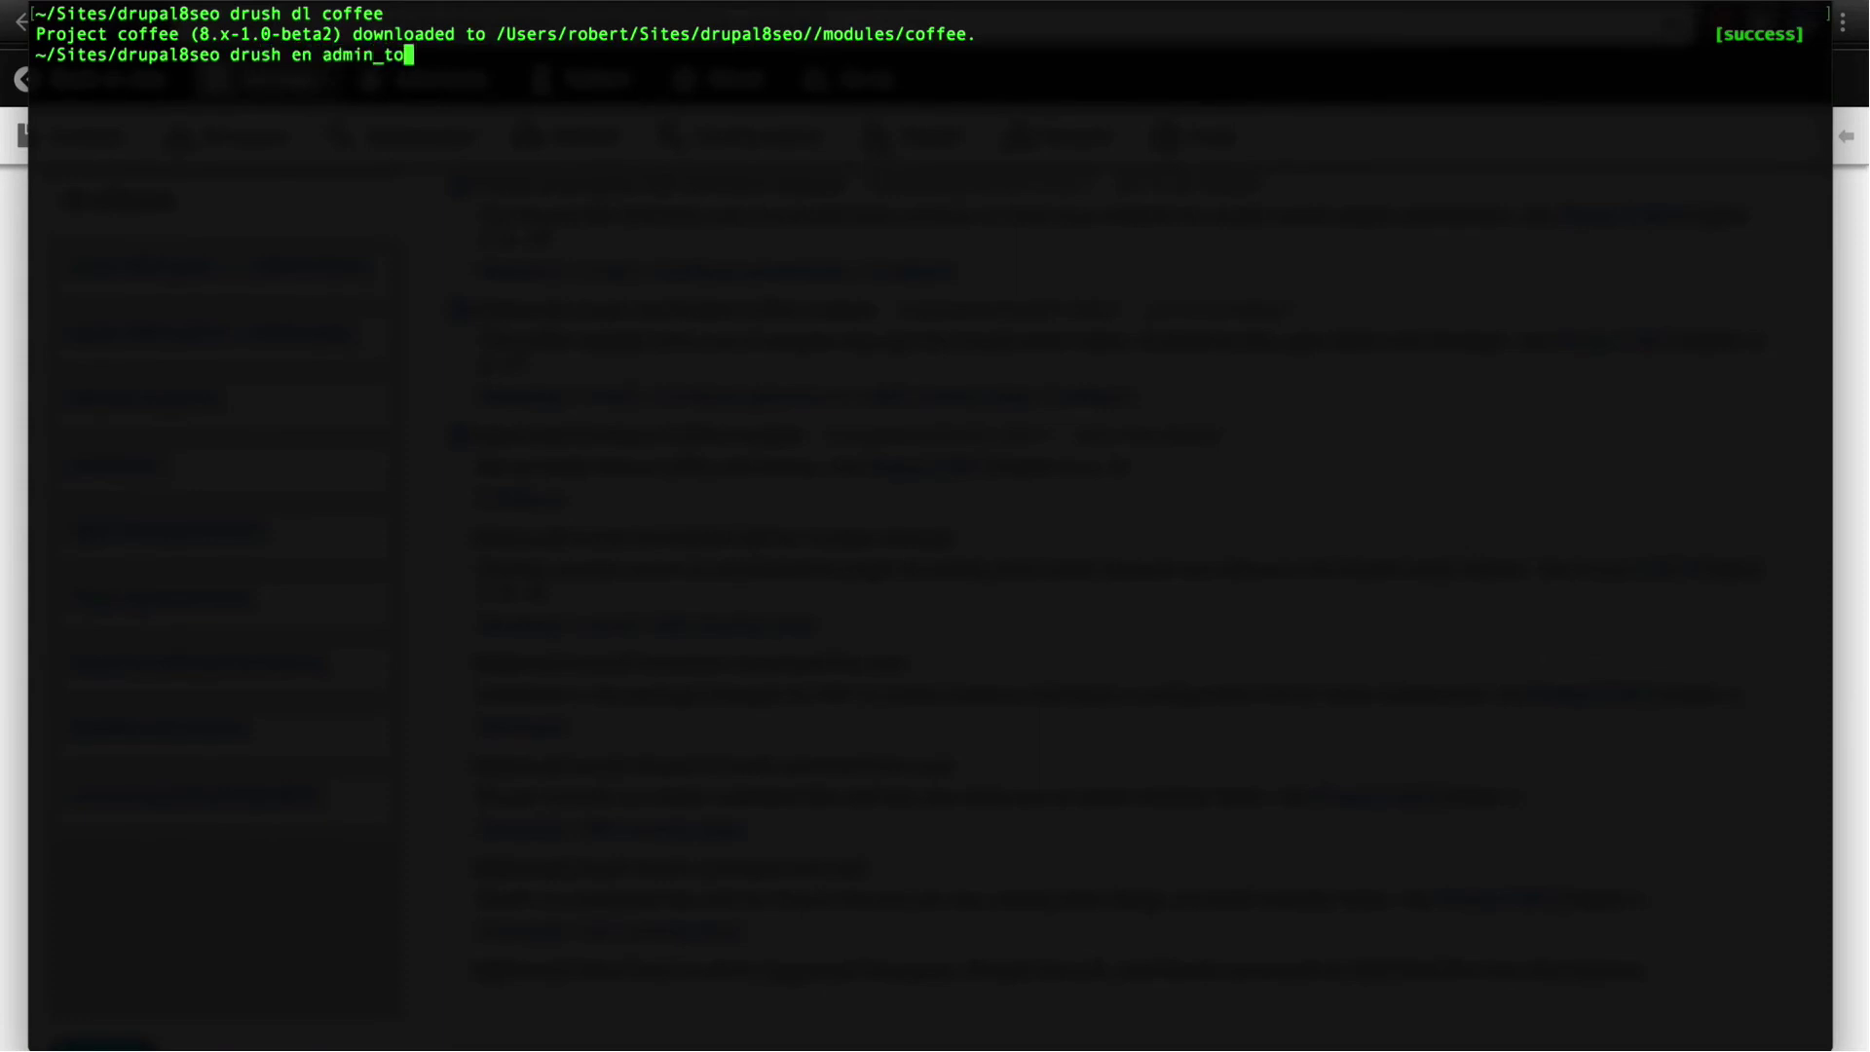
type("olbar")
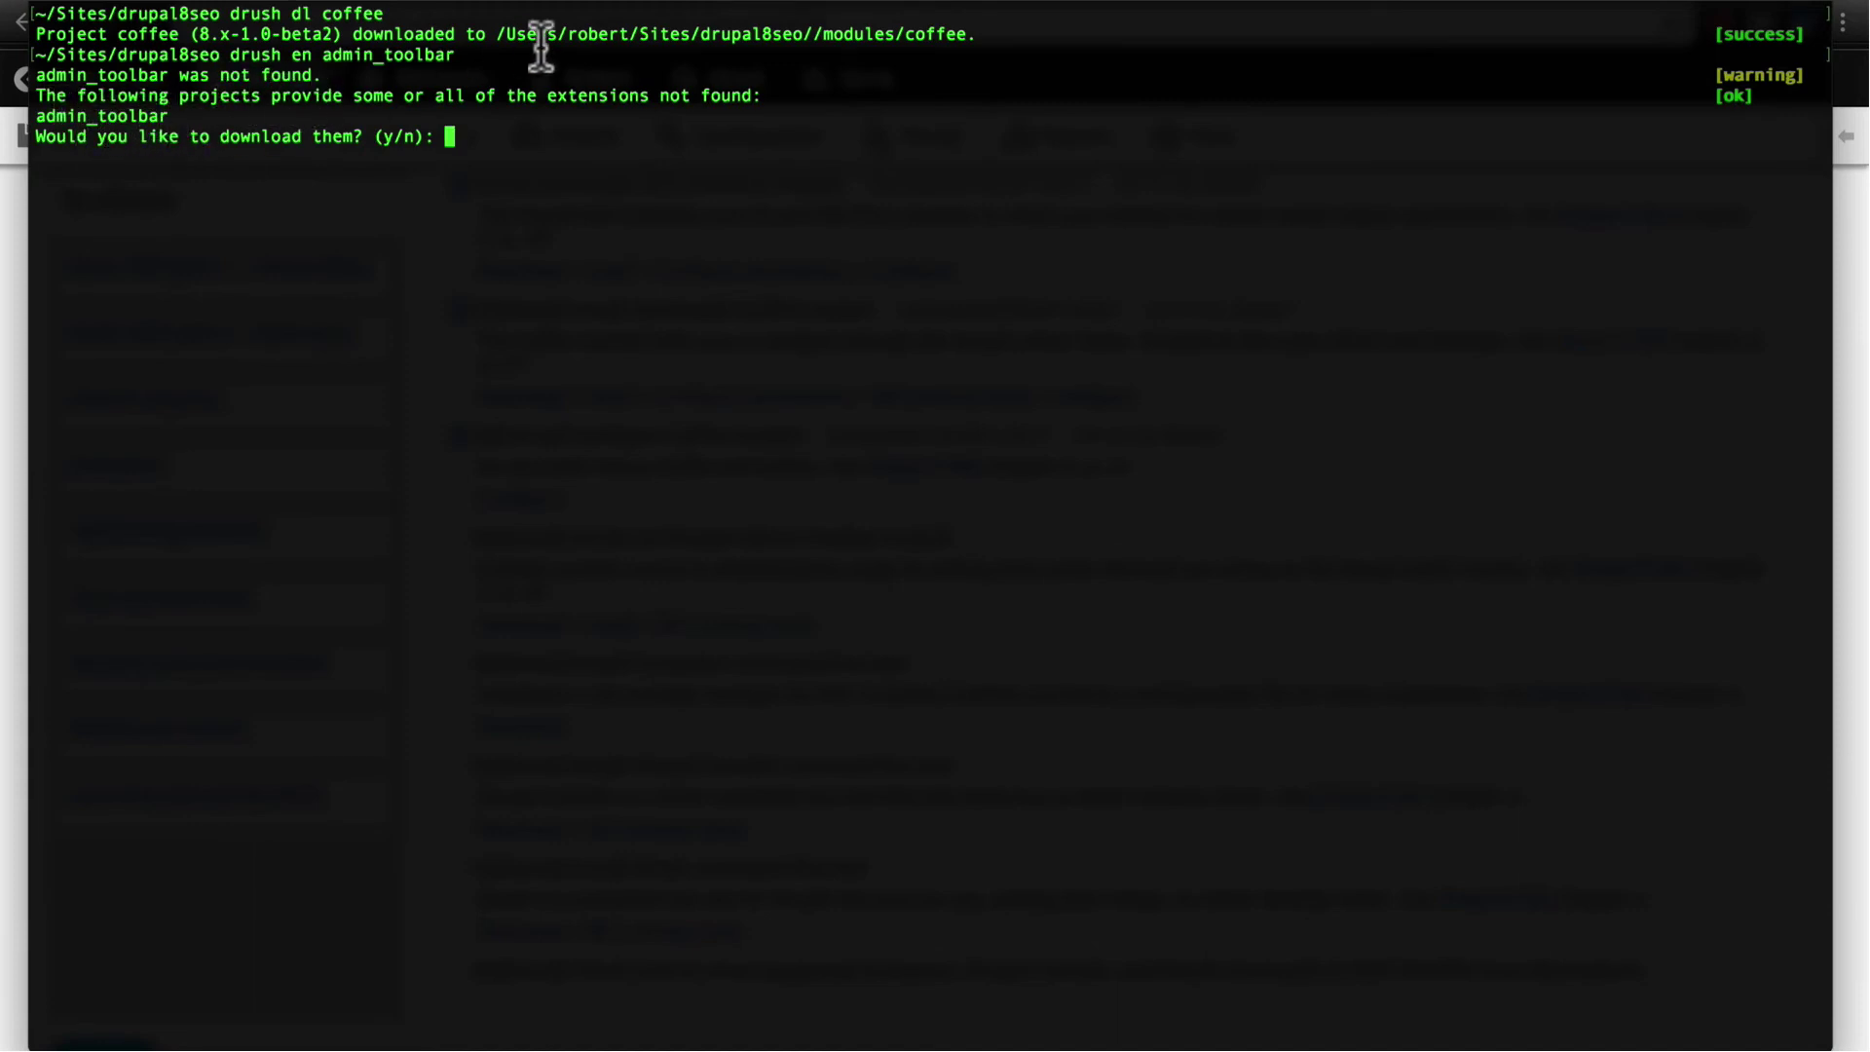
type("y")
key("Return")
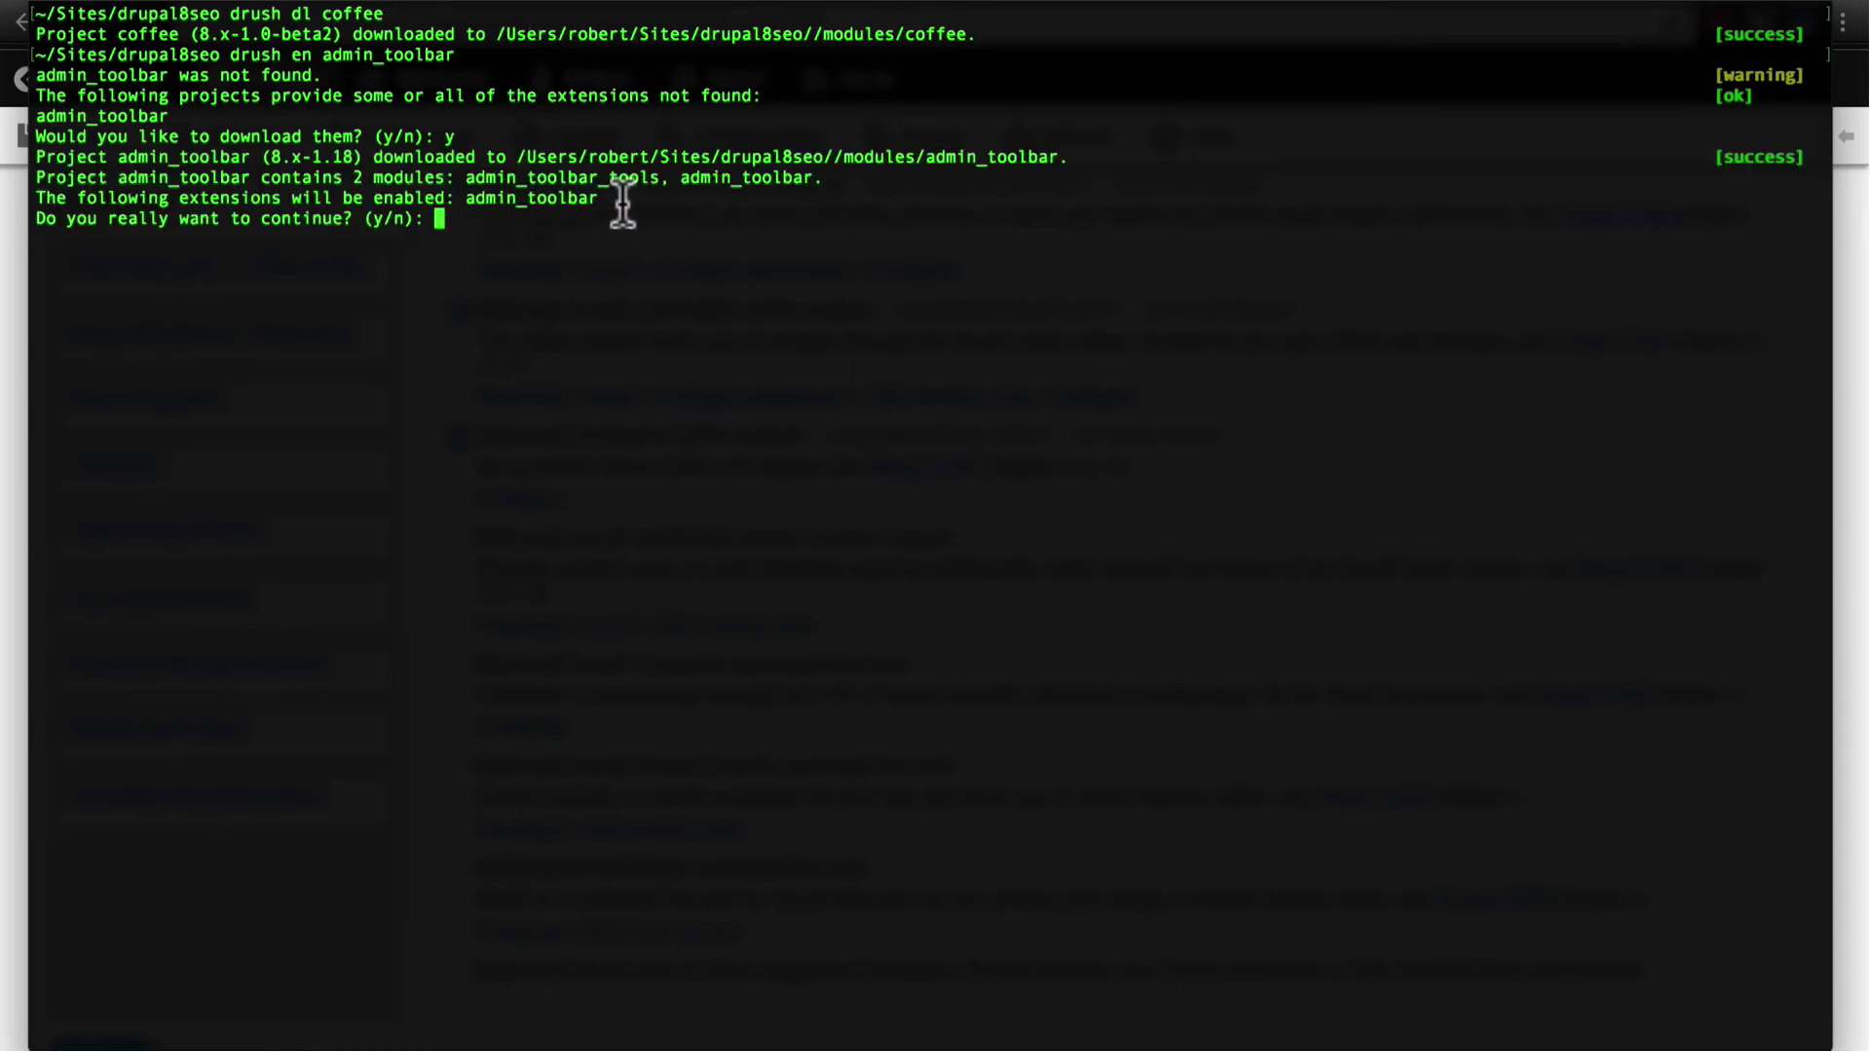
type("y")
key("Return")
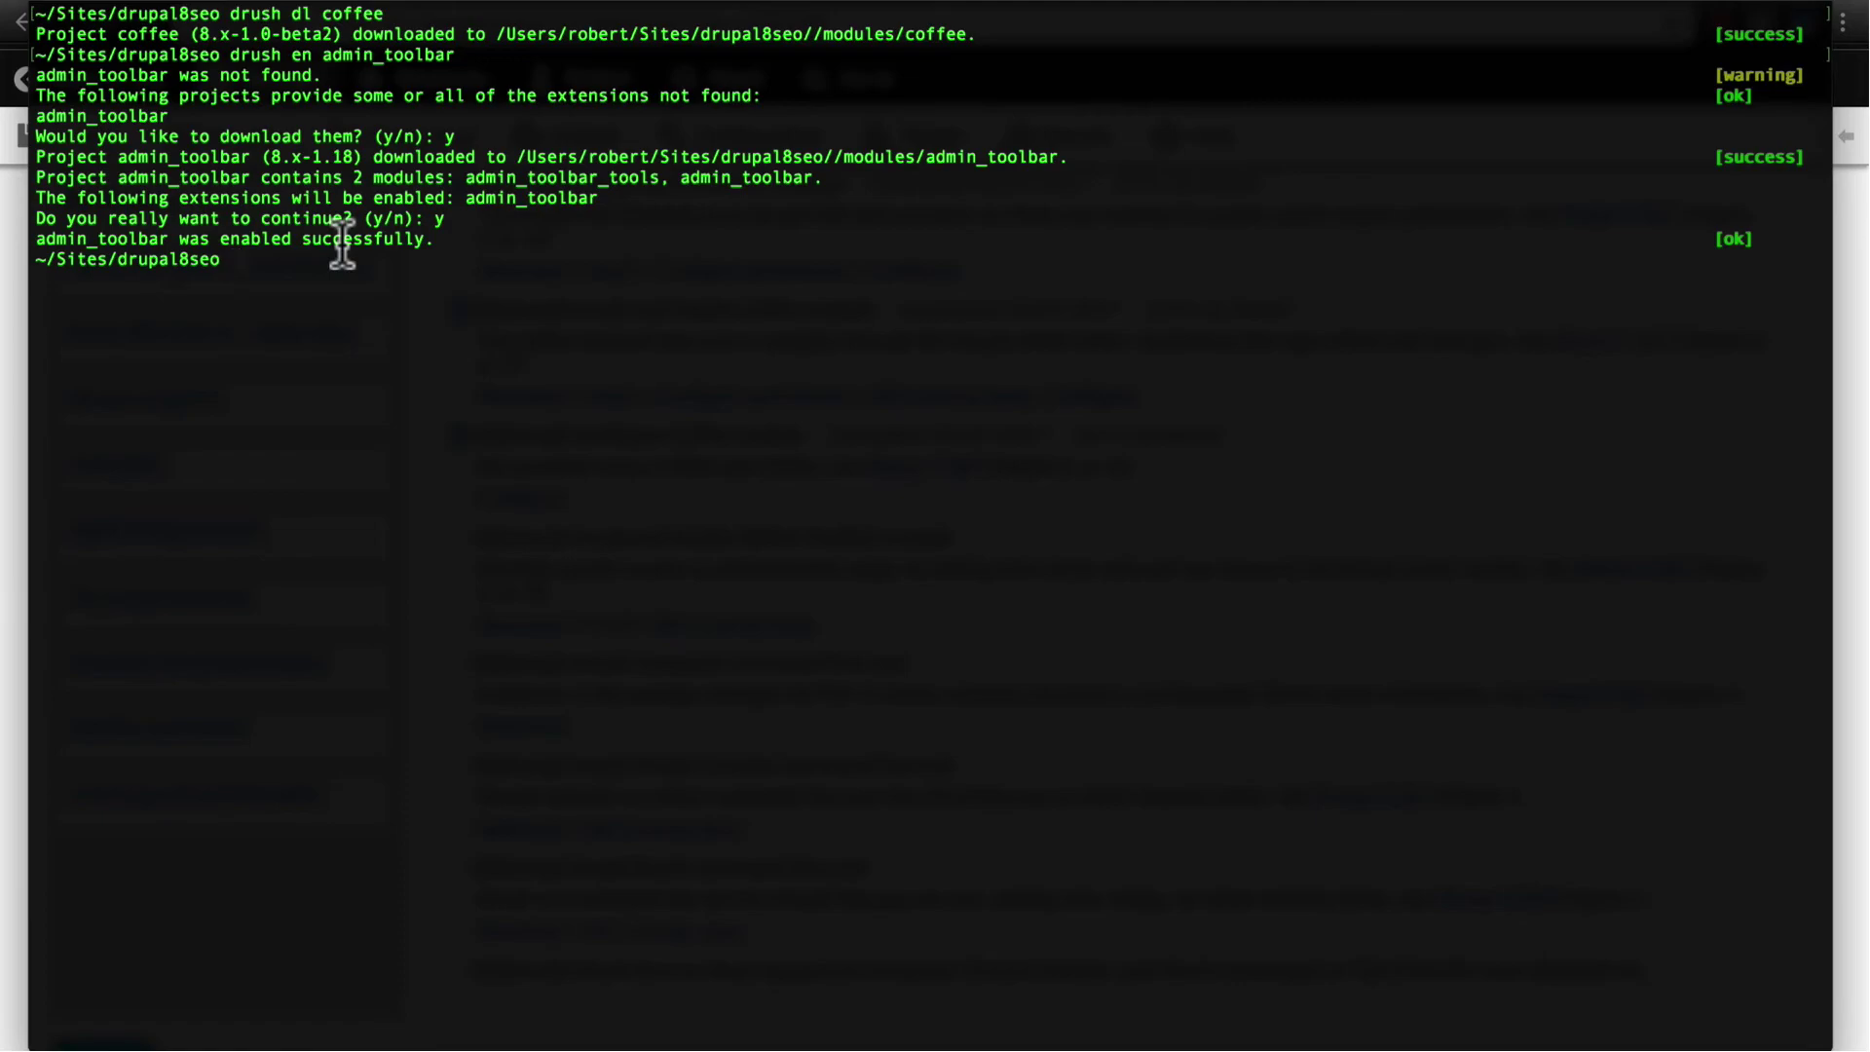
key("alt+space")
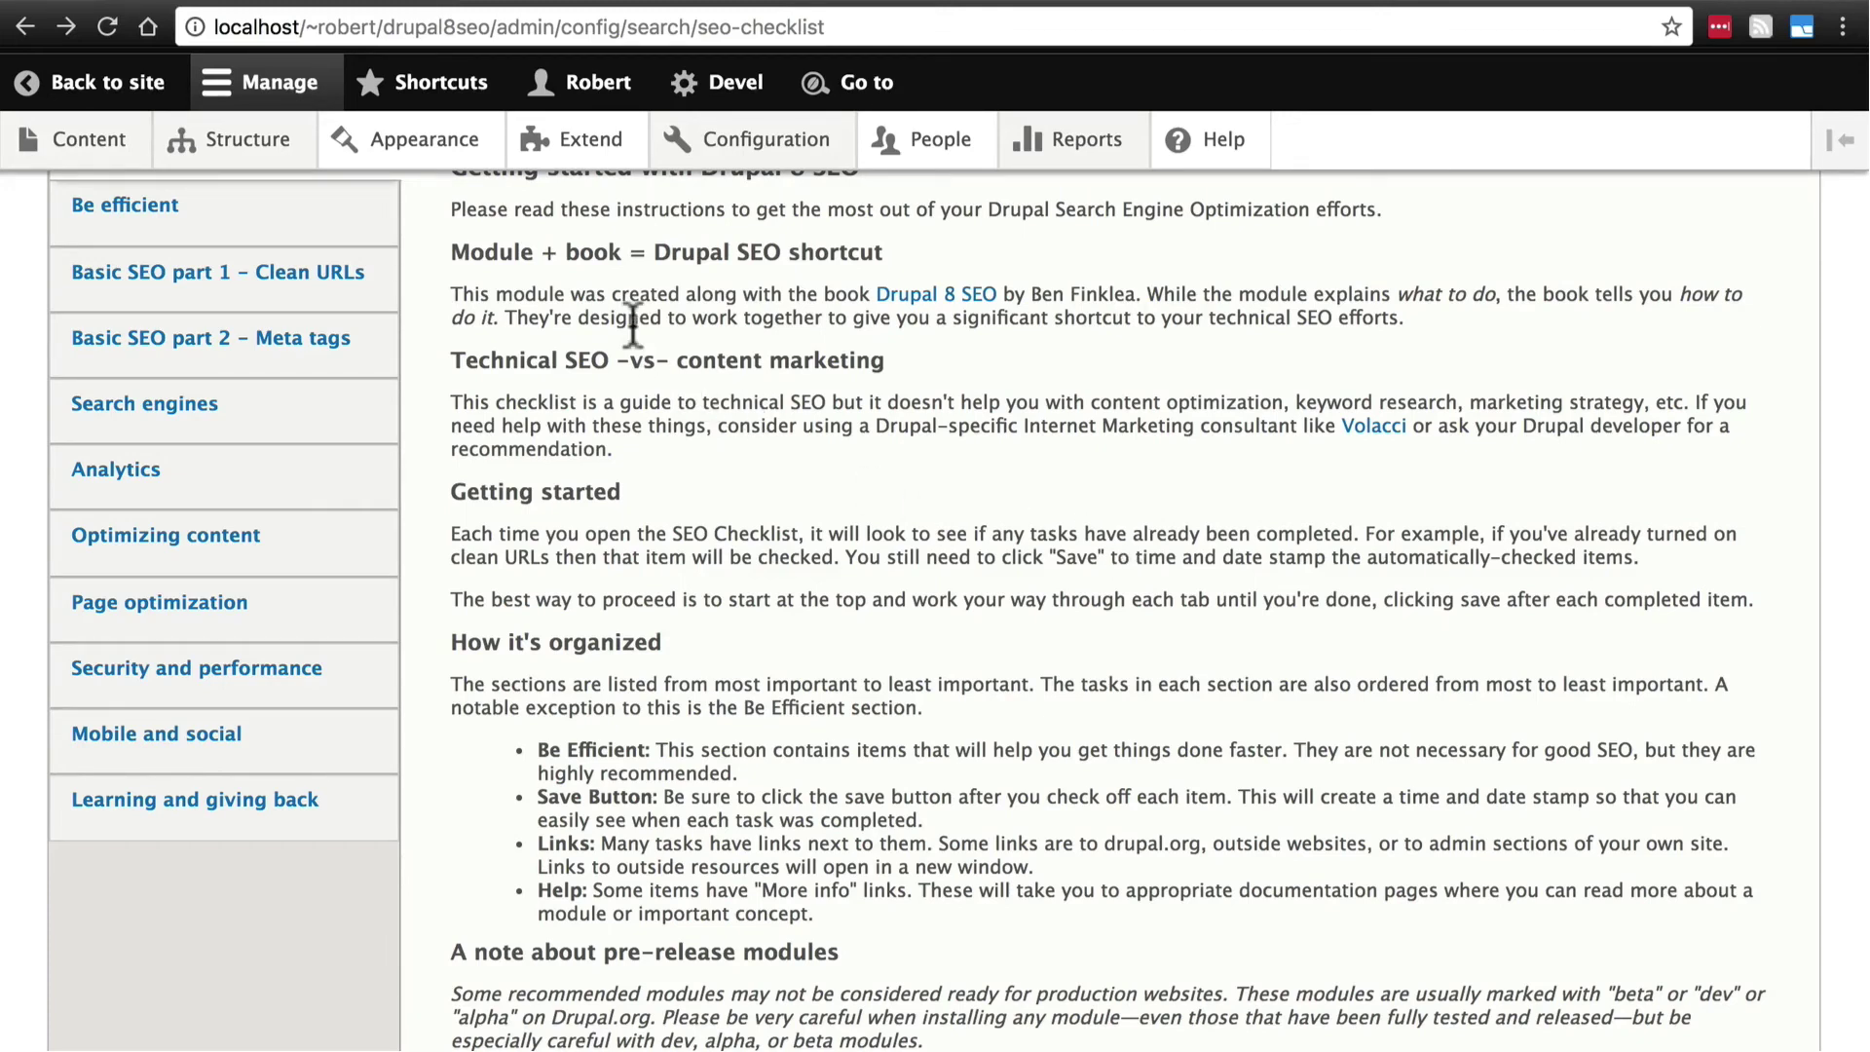
- Reopen SEO Checklist through the Admin Toolbar's Configuration > Search and metadata menu
mouse_move(255, 147)
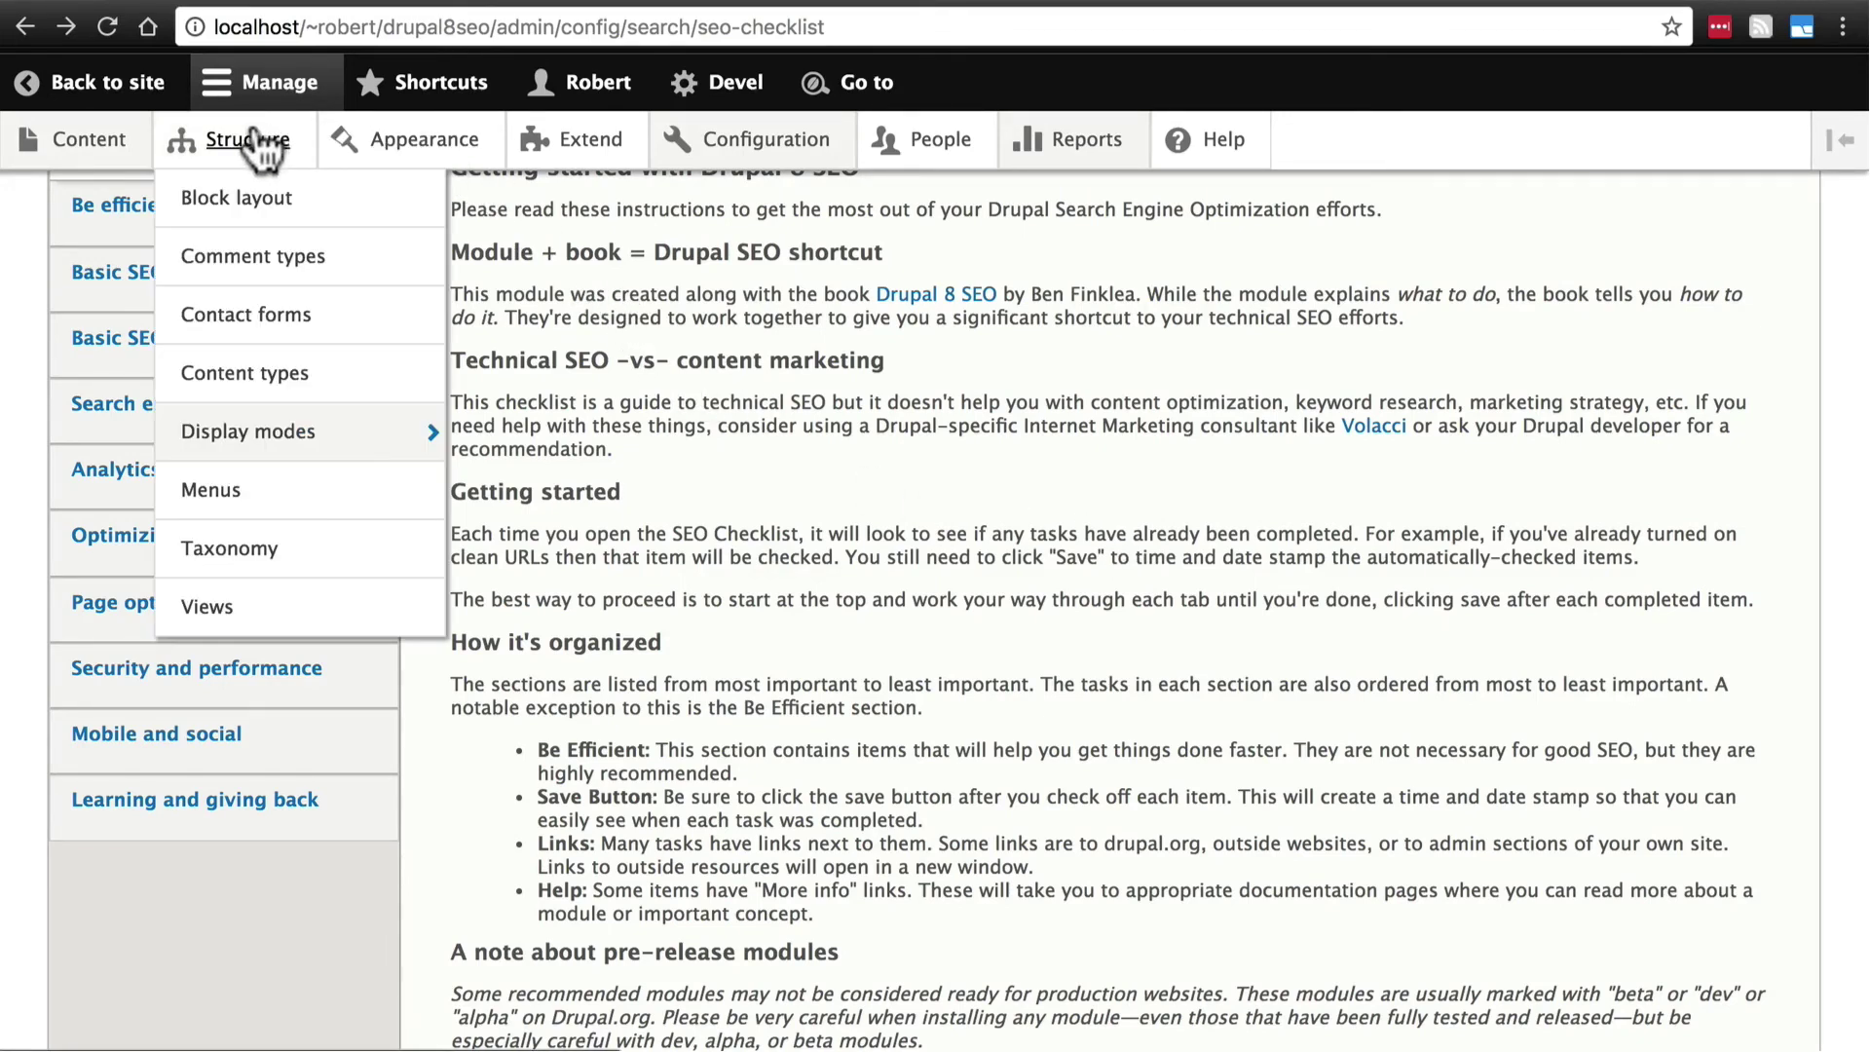
mouse_move(239, 437)
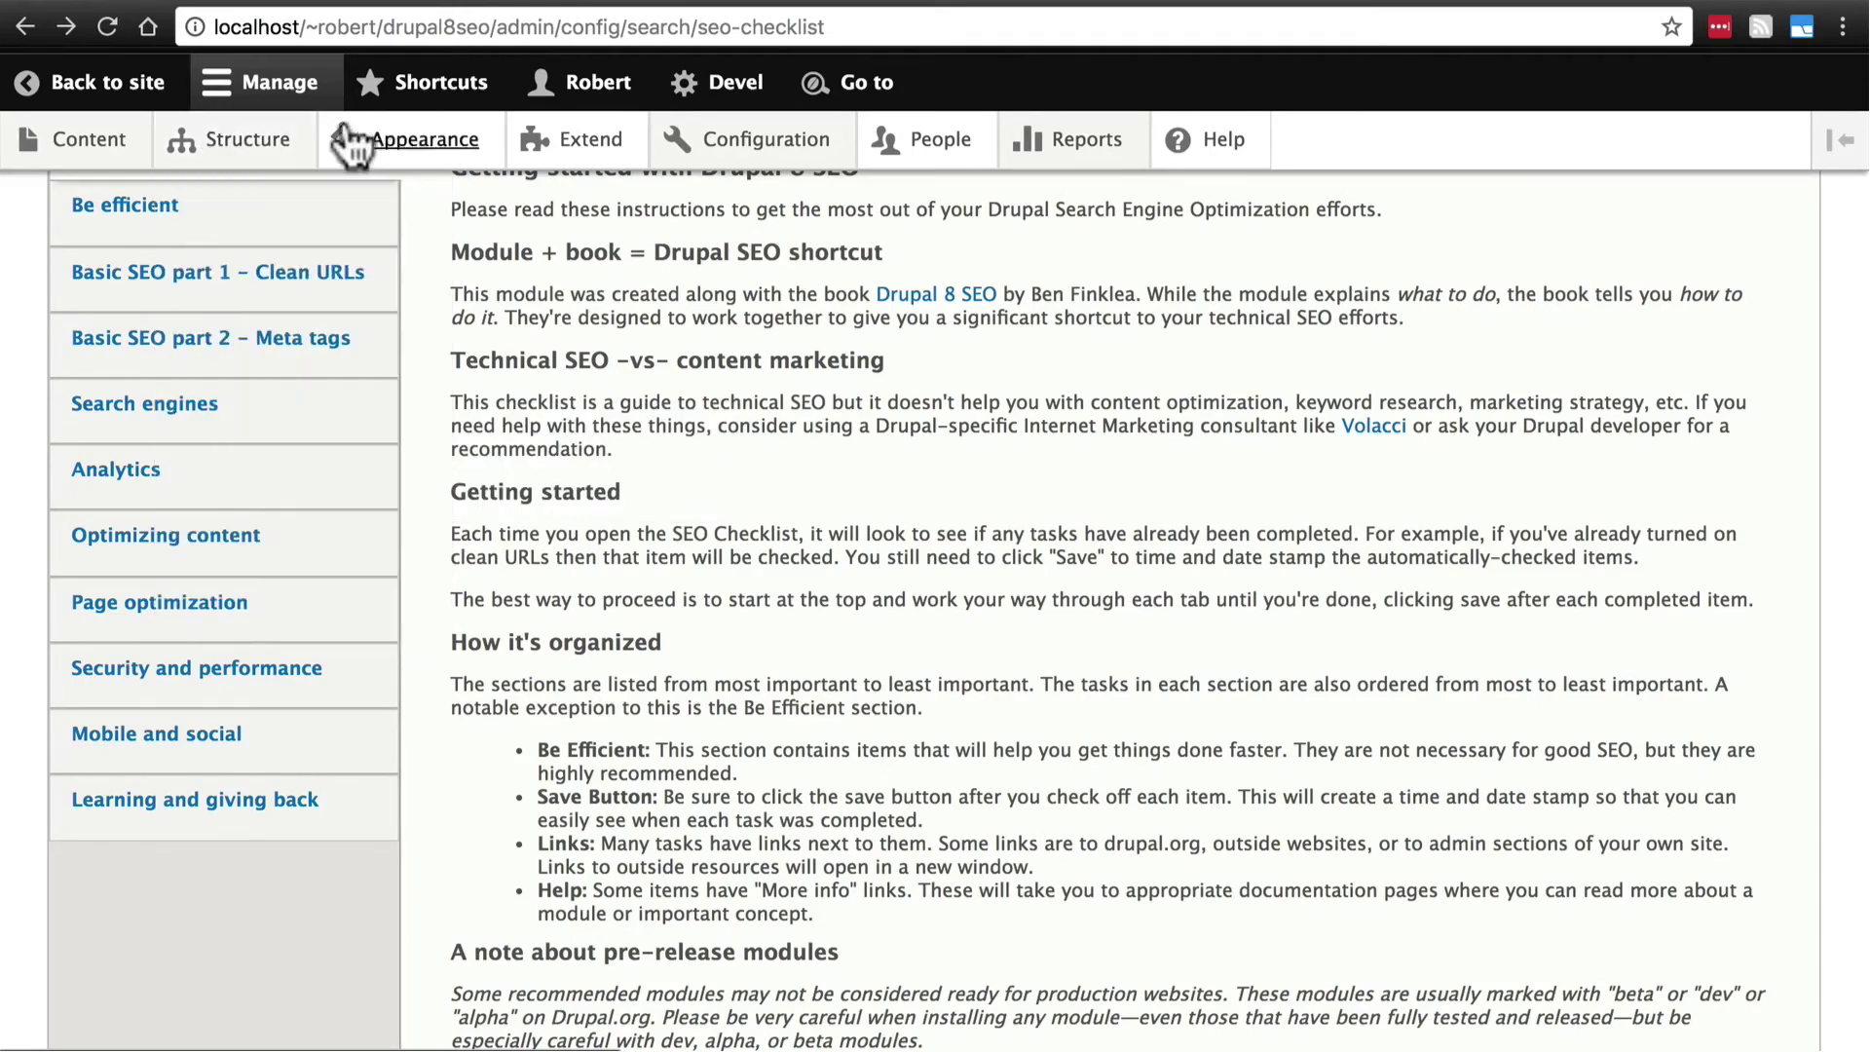
mouse_move(1053, 156)
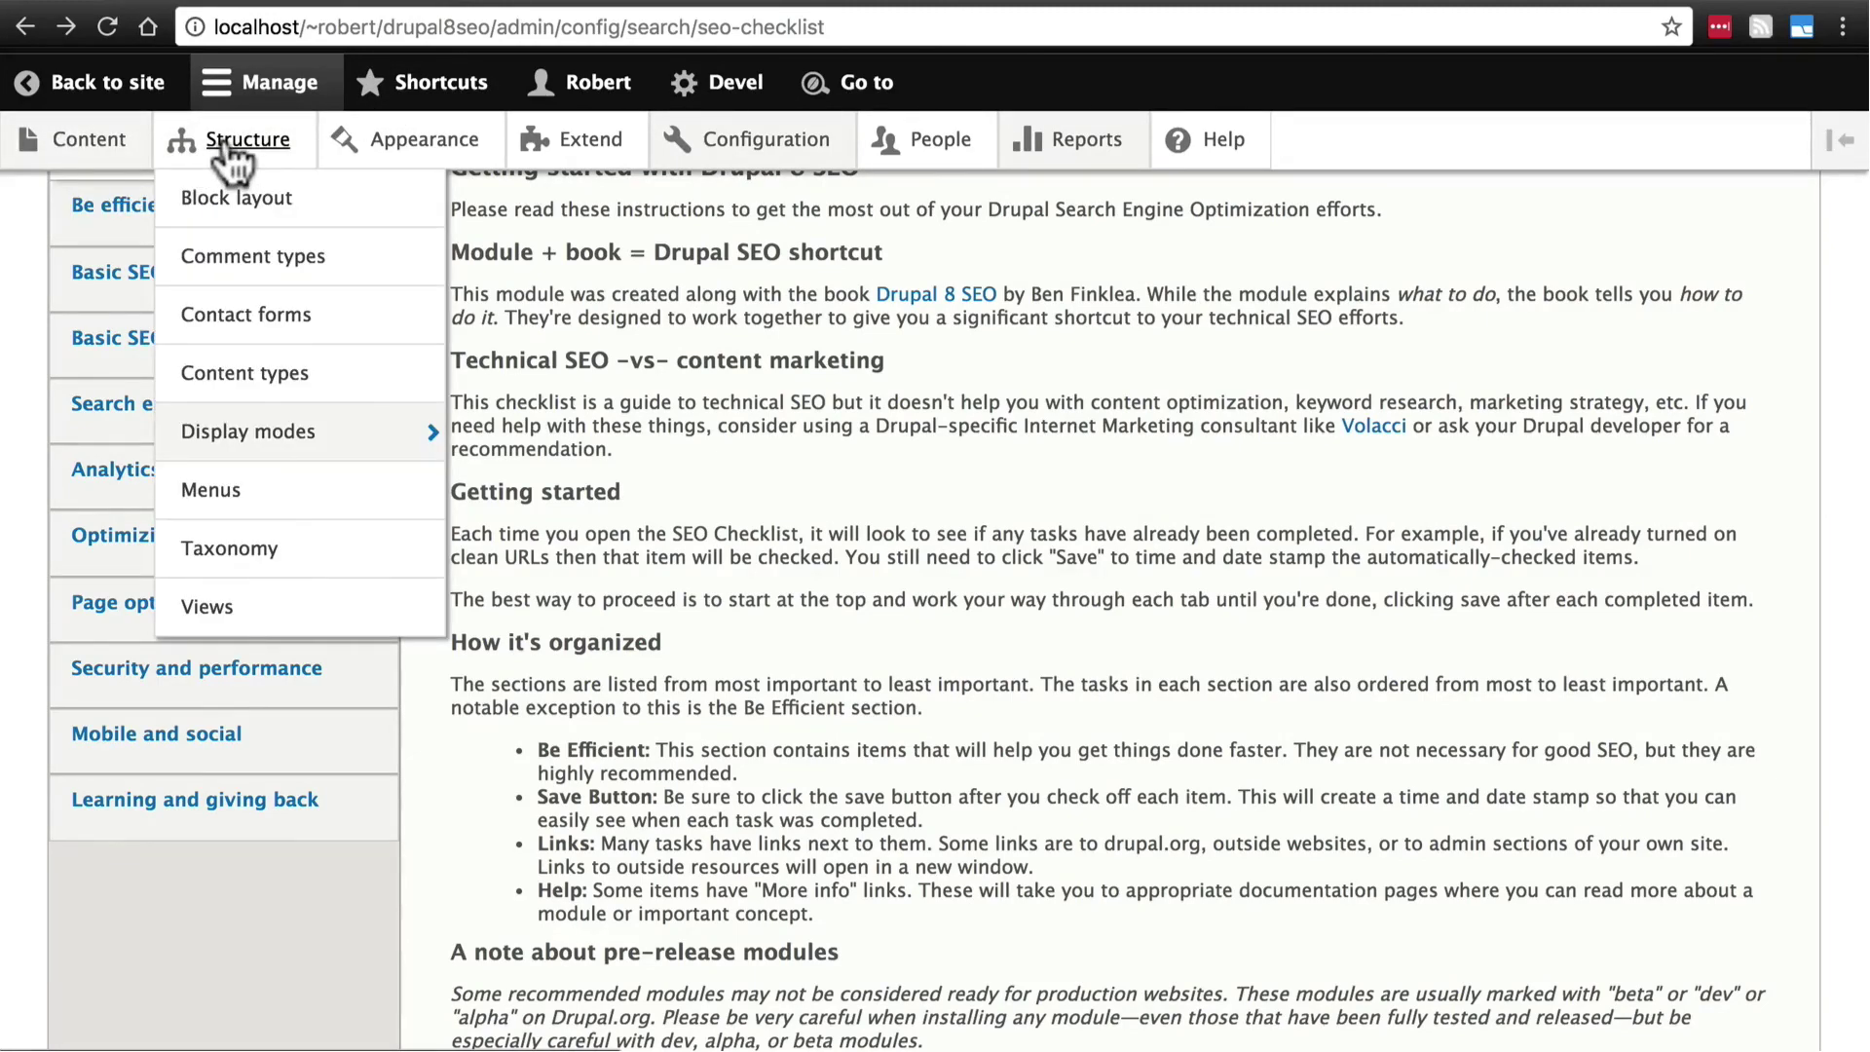
mouse_move(729, 158)
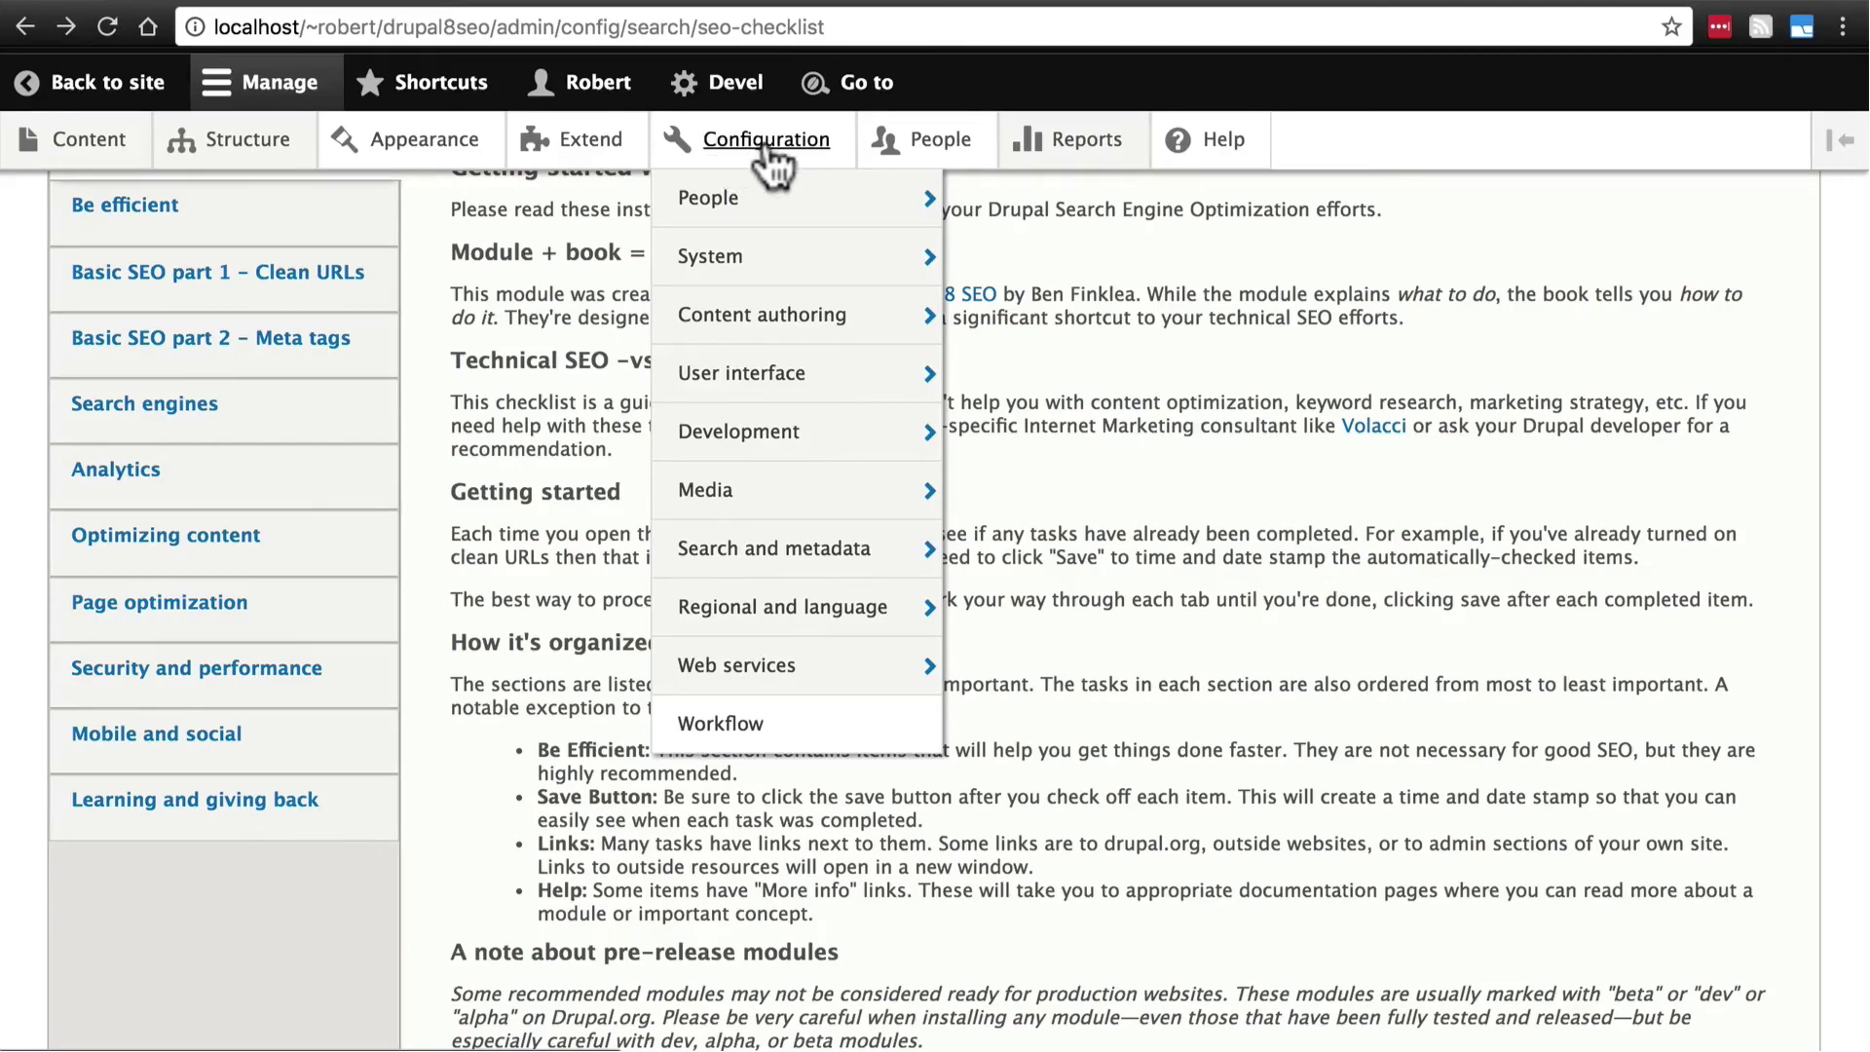
mouse_move(774, 339)
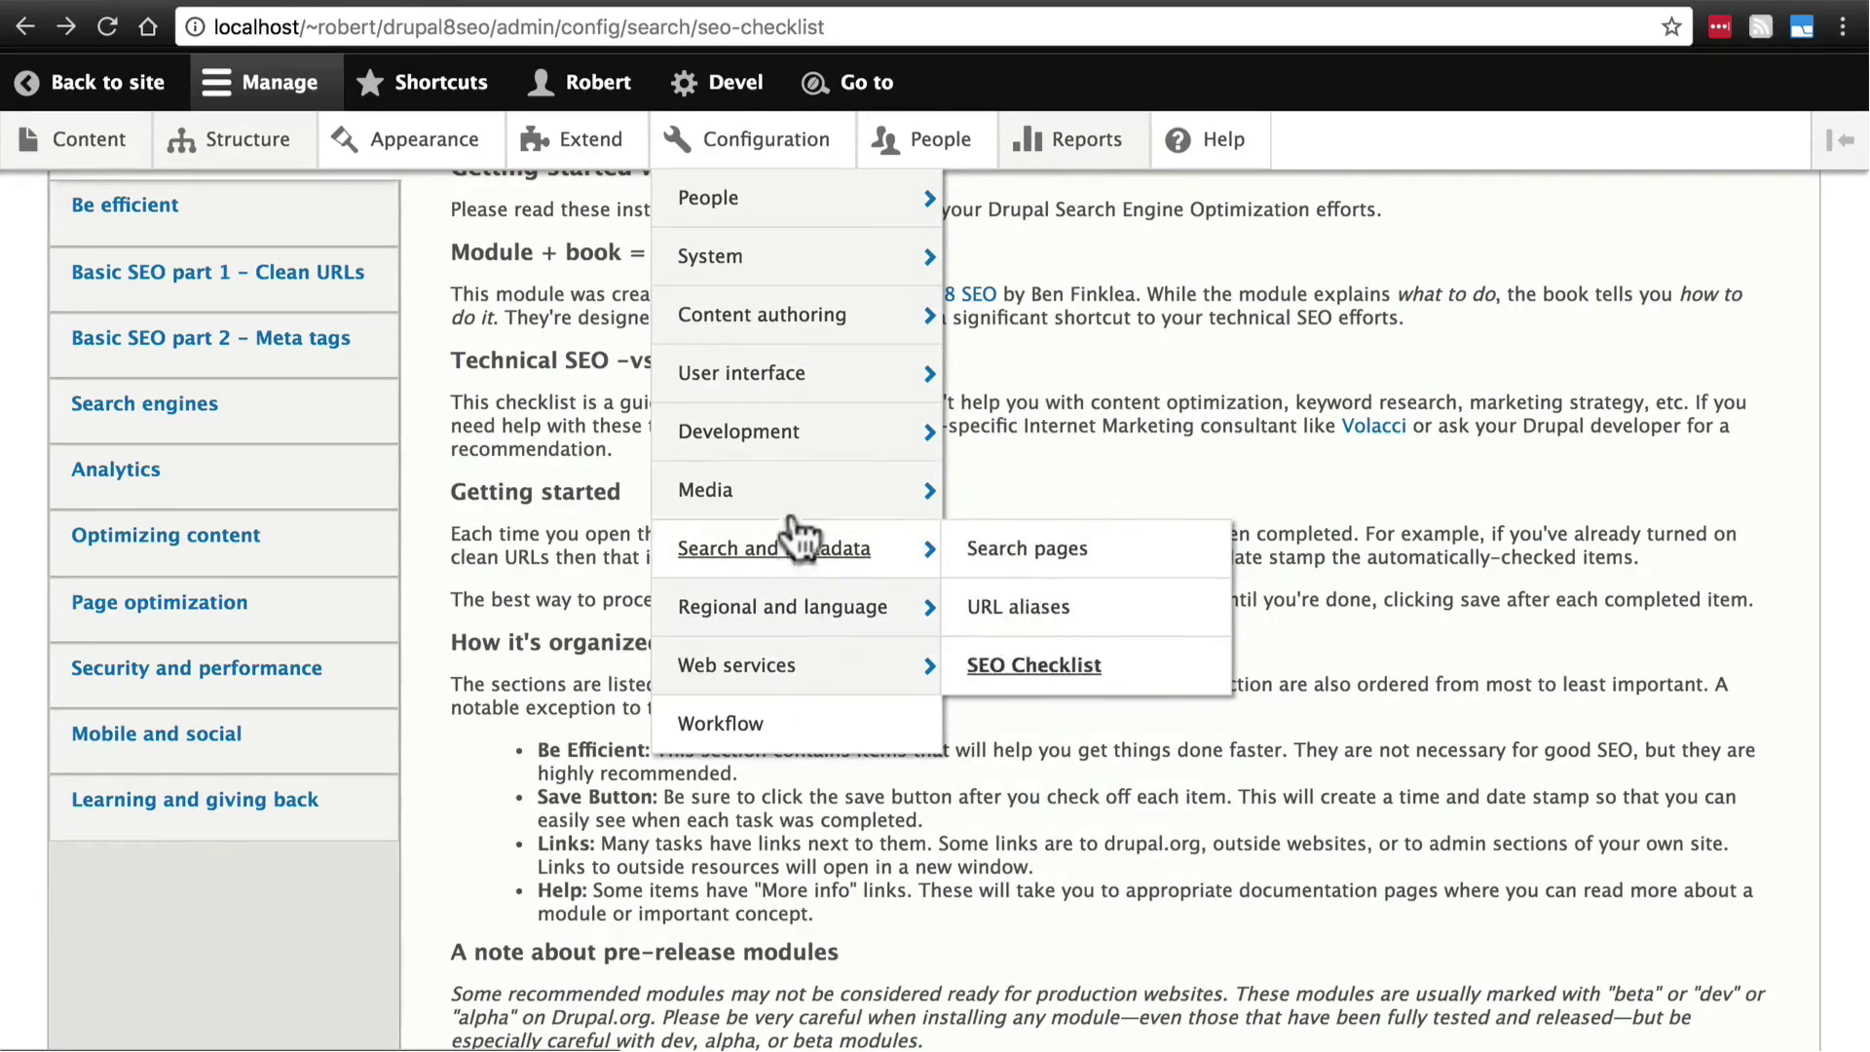
mouse_move(805, 559)
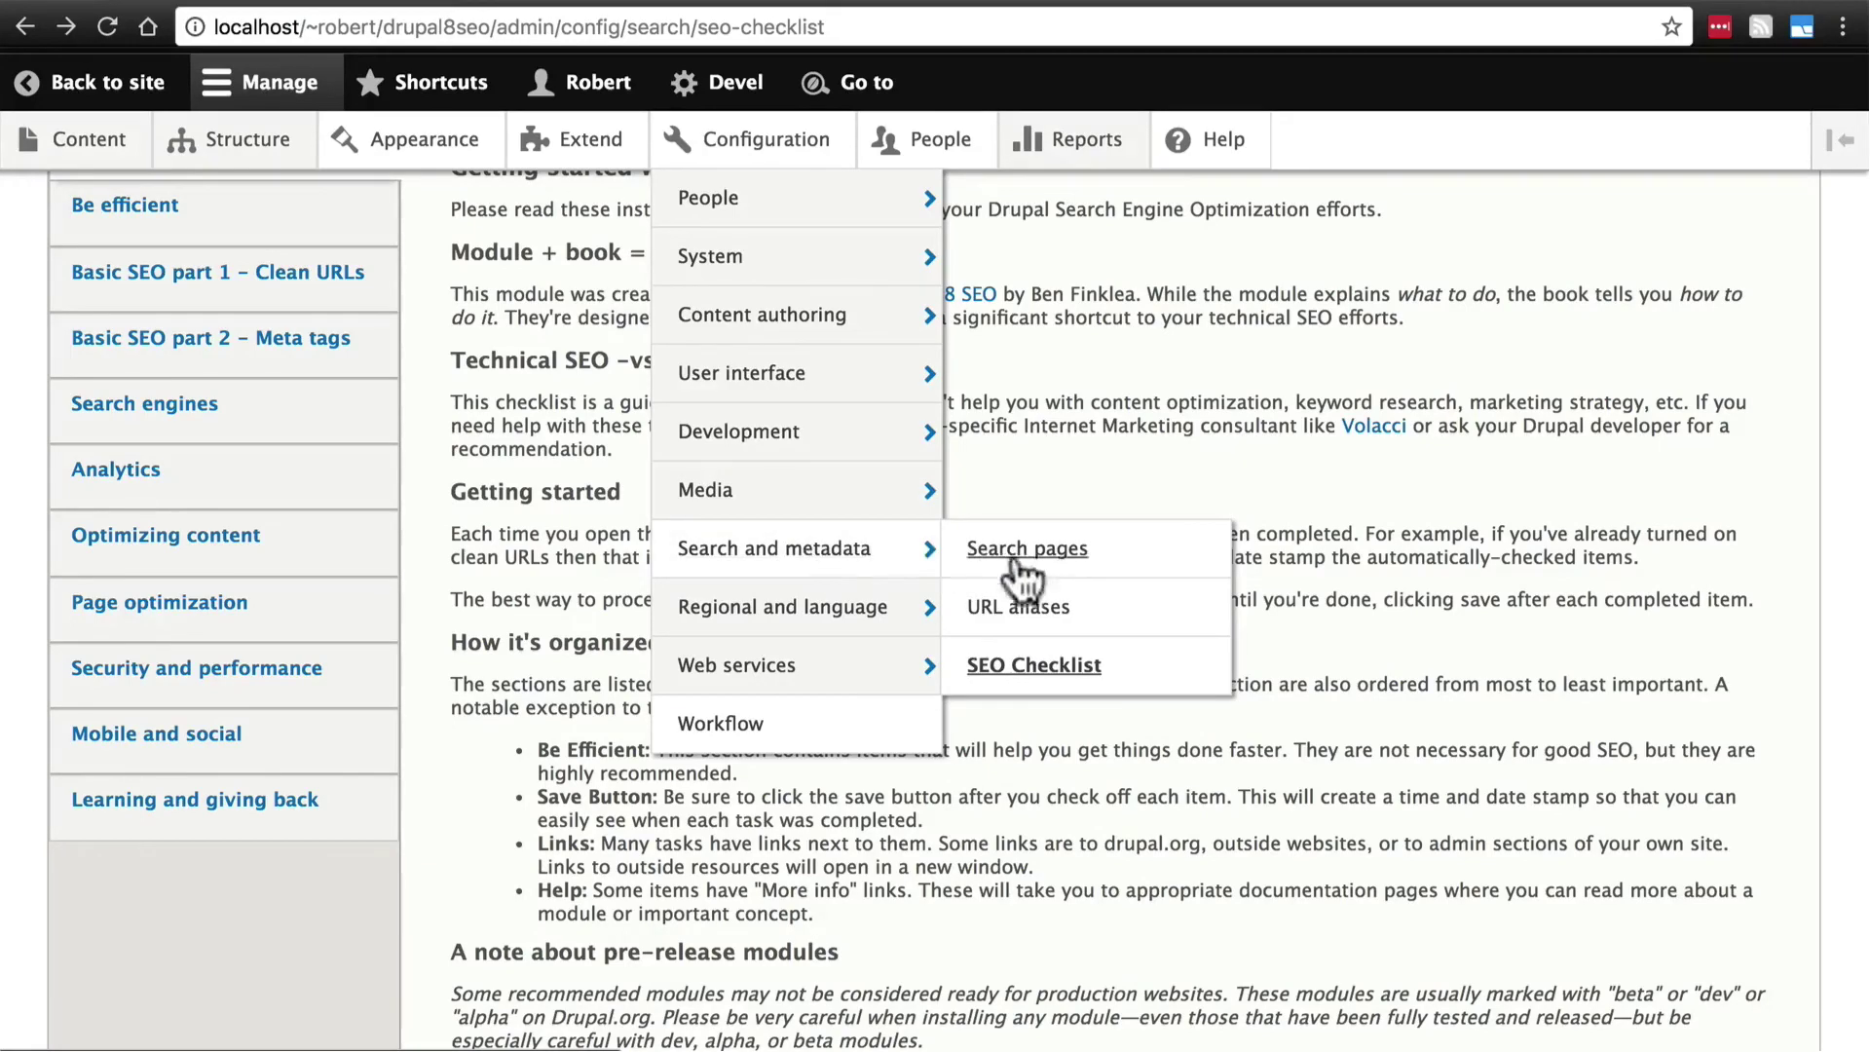
left_click(1034, 667)
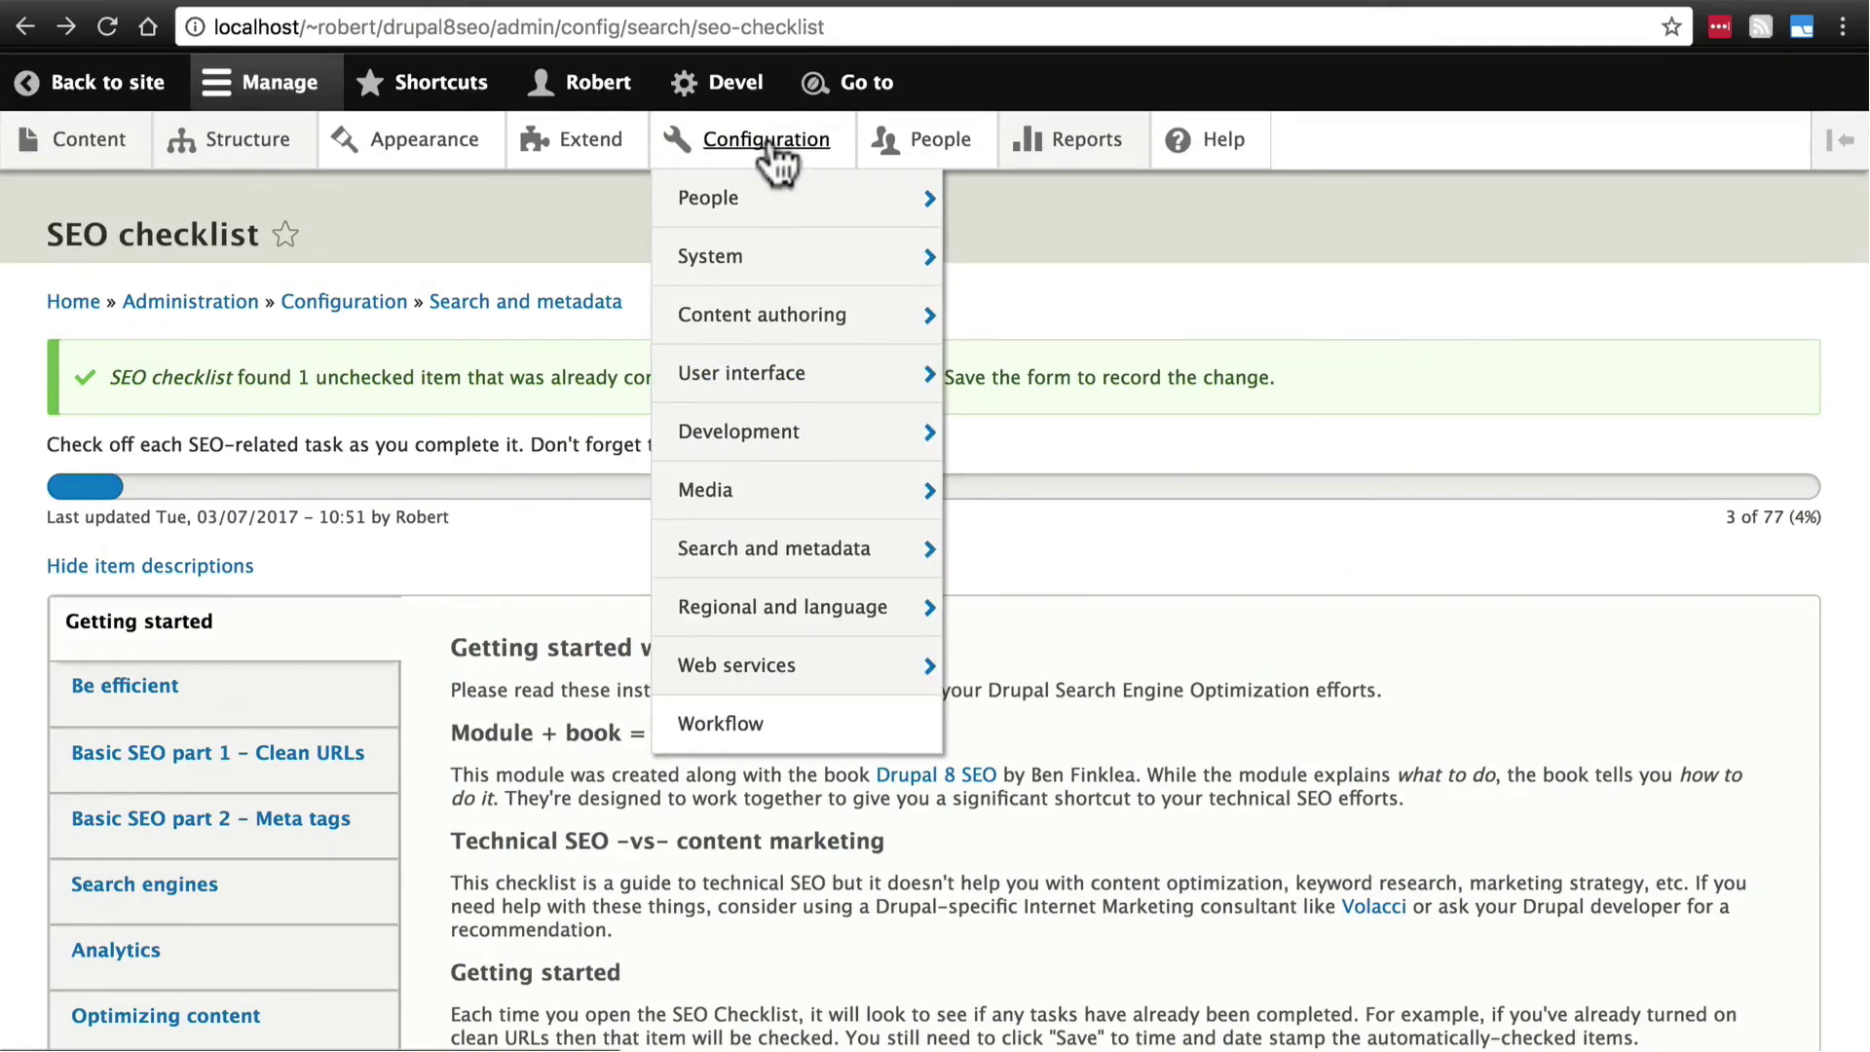
- Open the Be efficient checklist tab and review its items, confirming Admin Toolbar is now checked
mouse_move(760, 555)
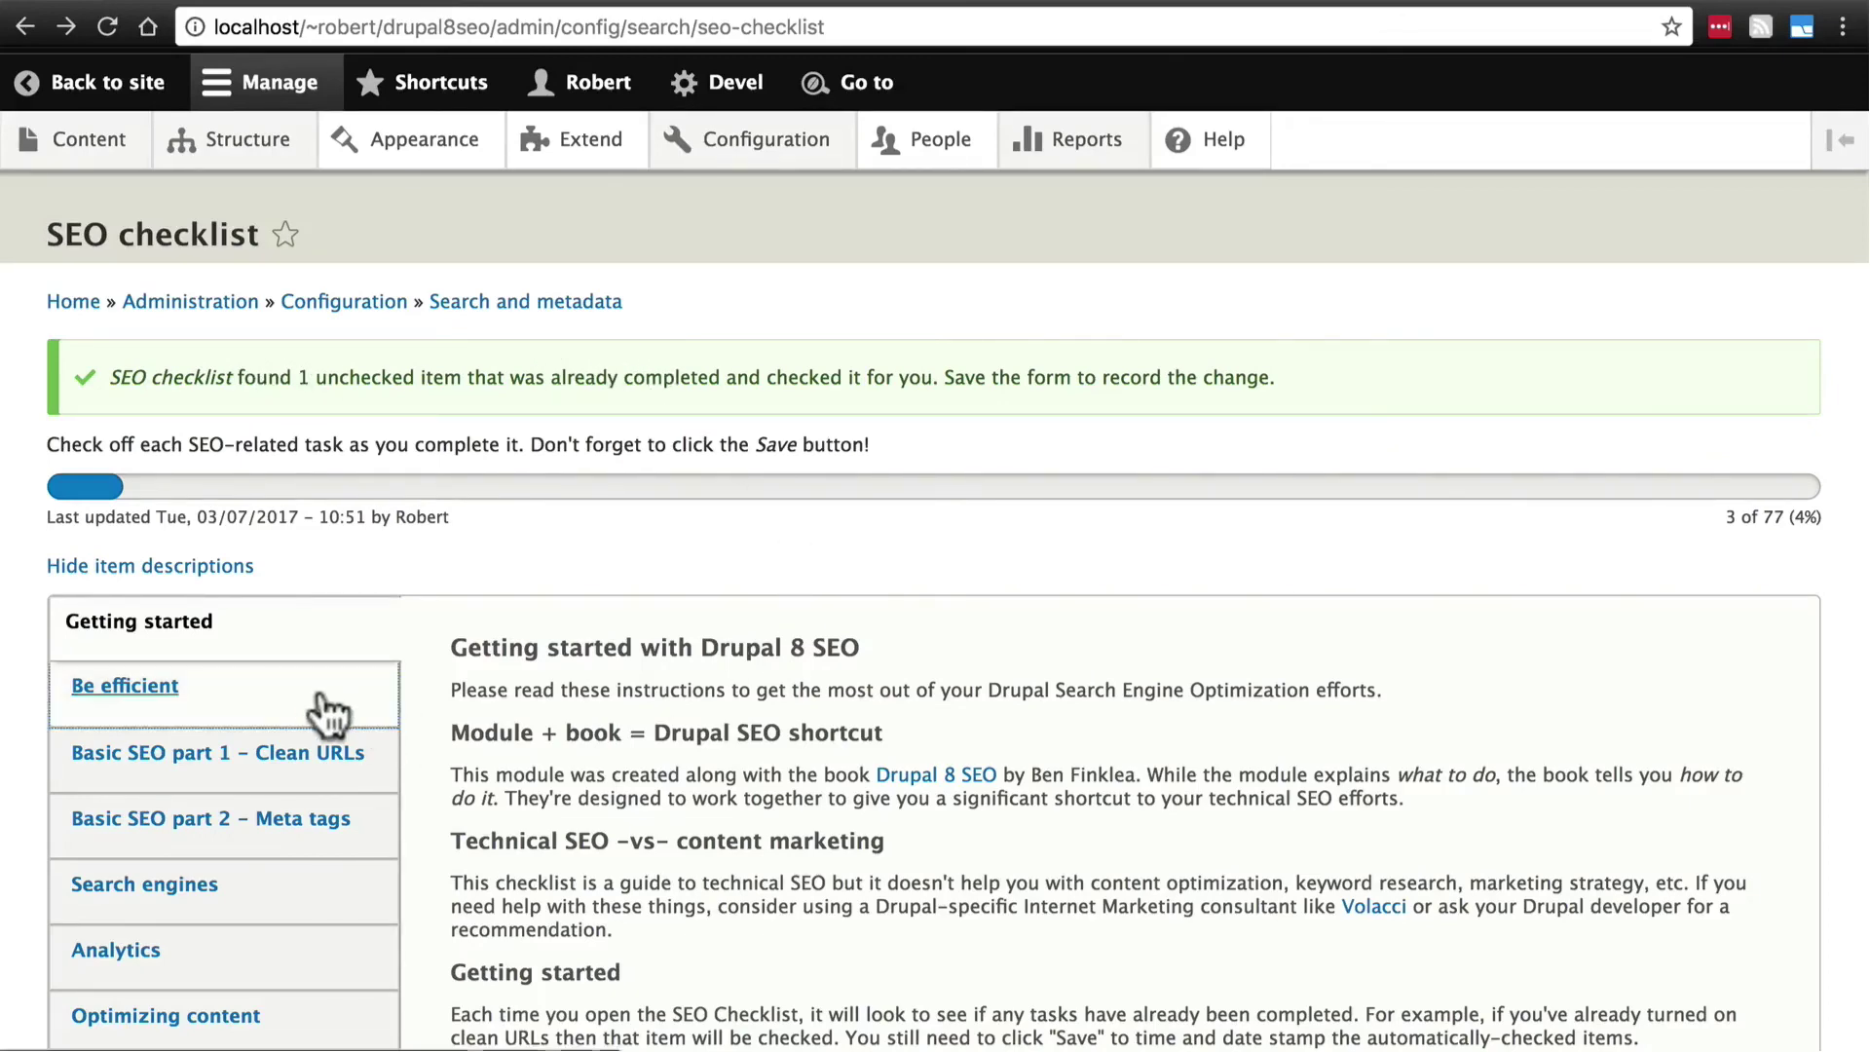
left_click(378, 716)
scroll(951, 688, "down", 5)
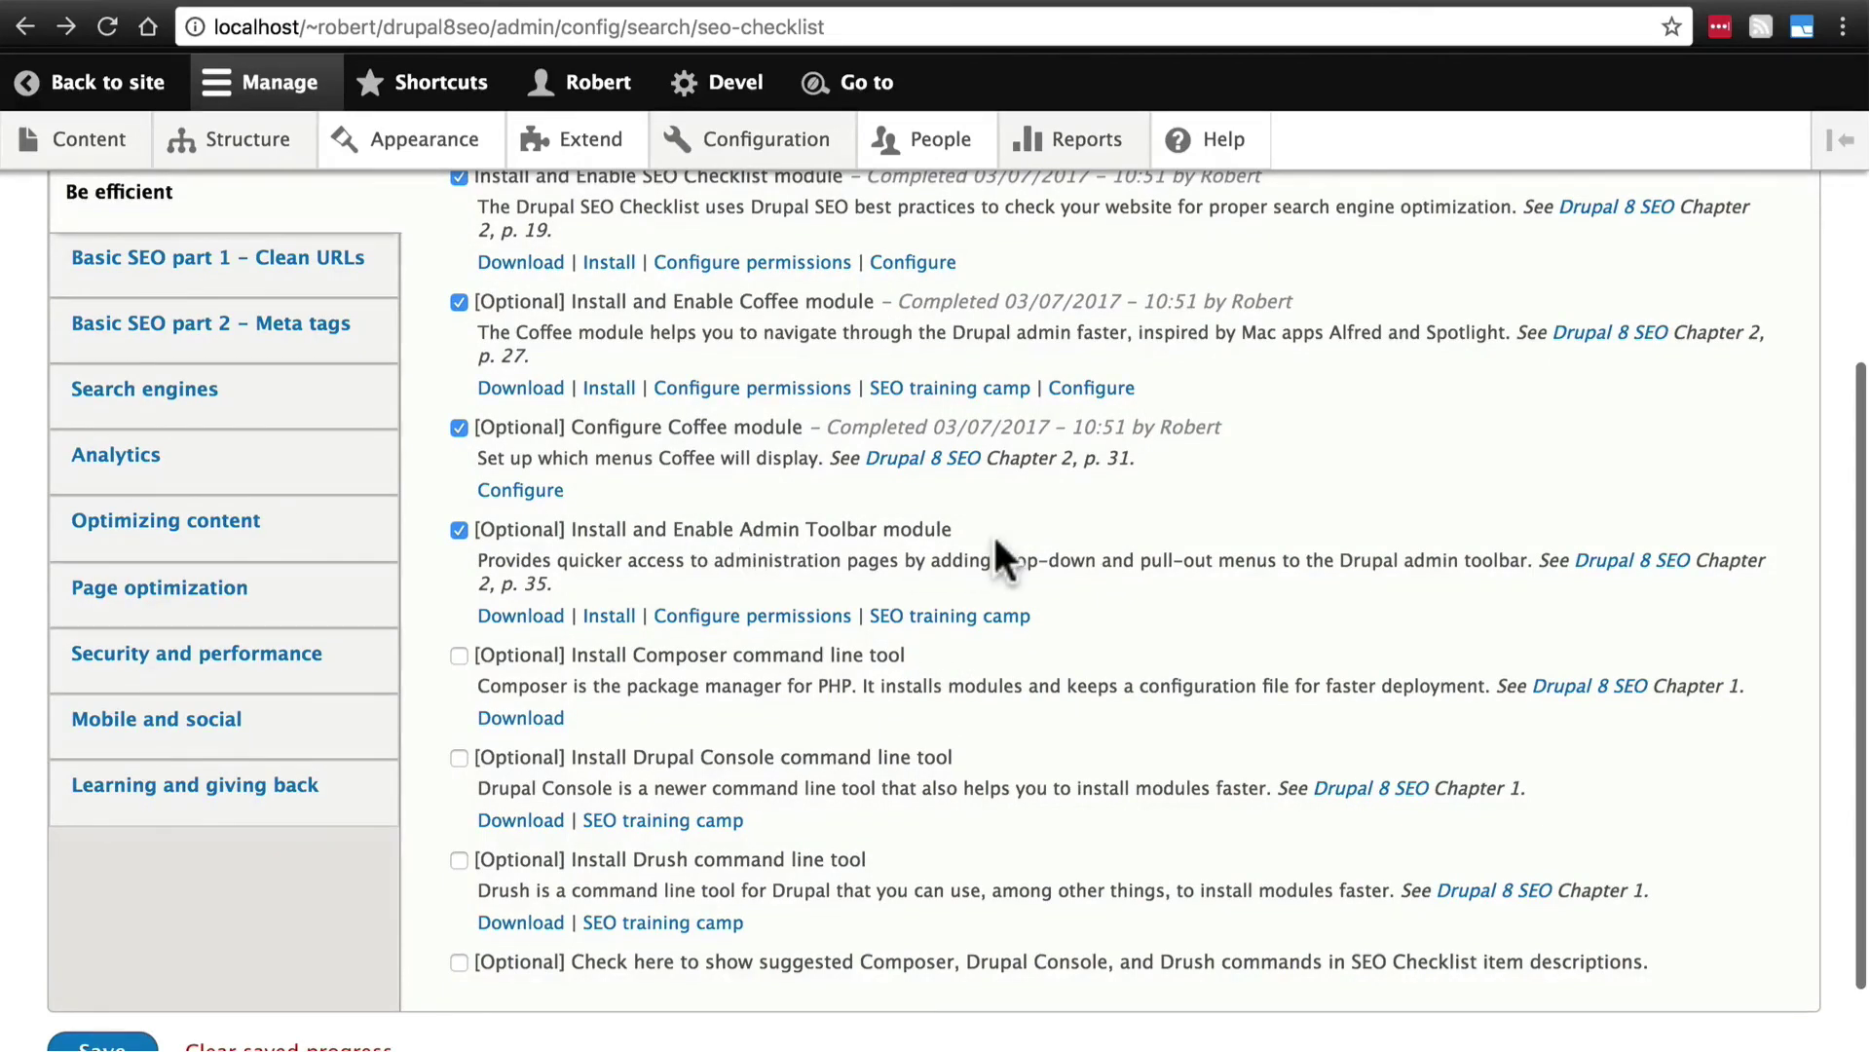
scroll(1050, 701, "up", 2)
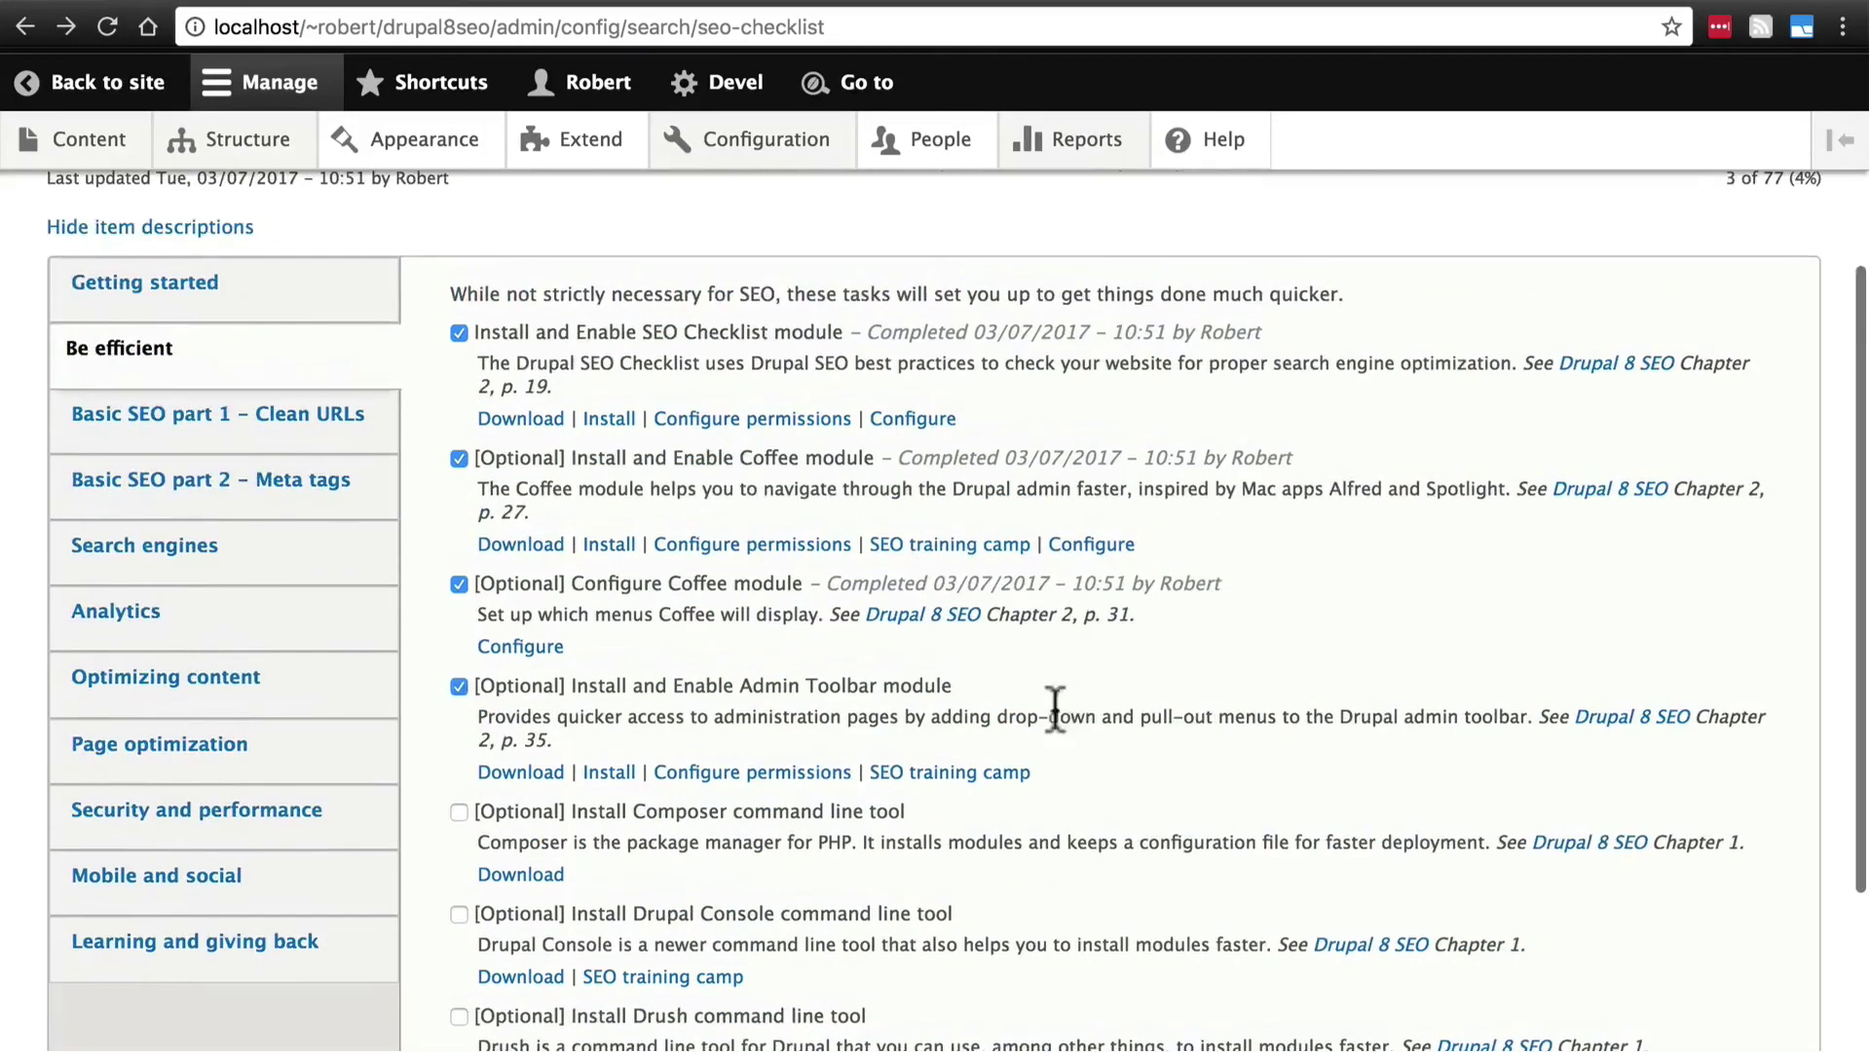
scroll(743, 430, "down", 3)
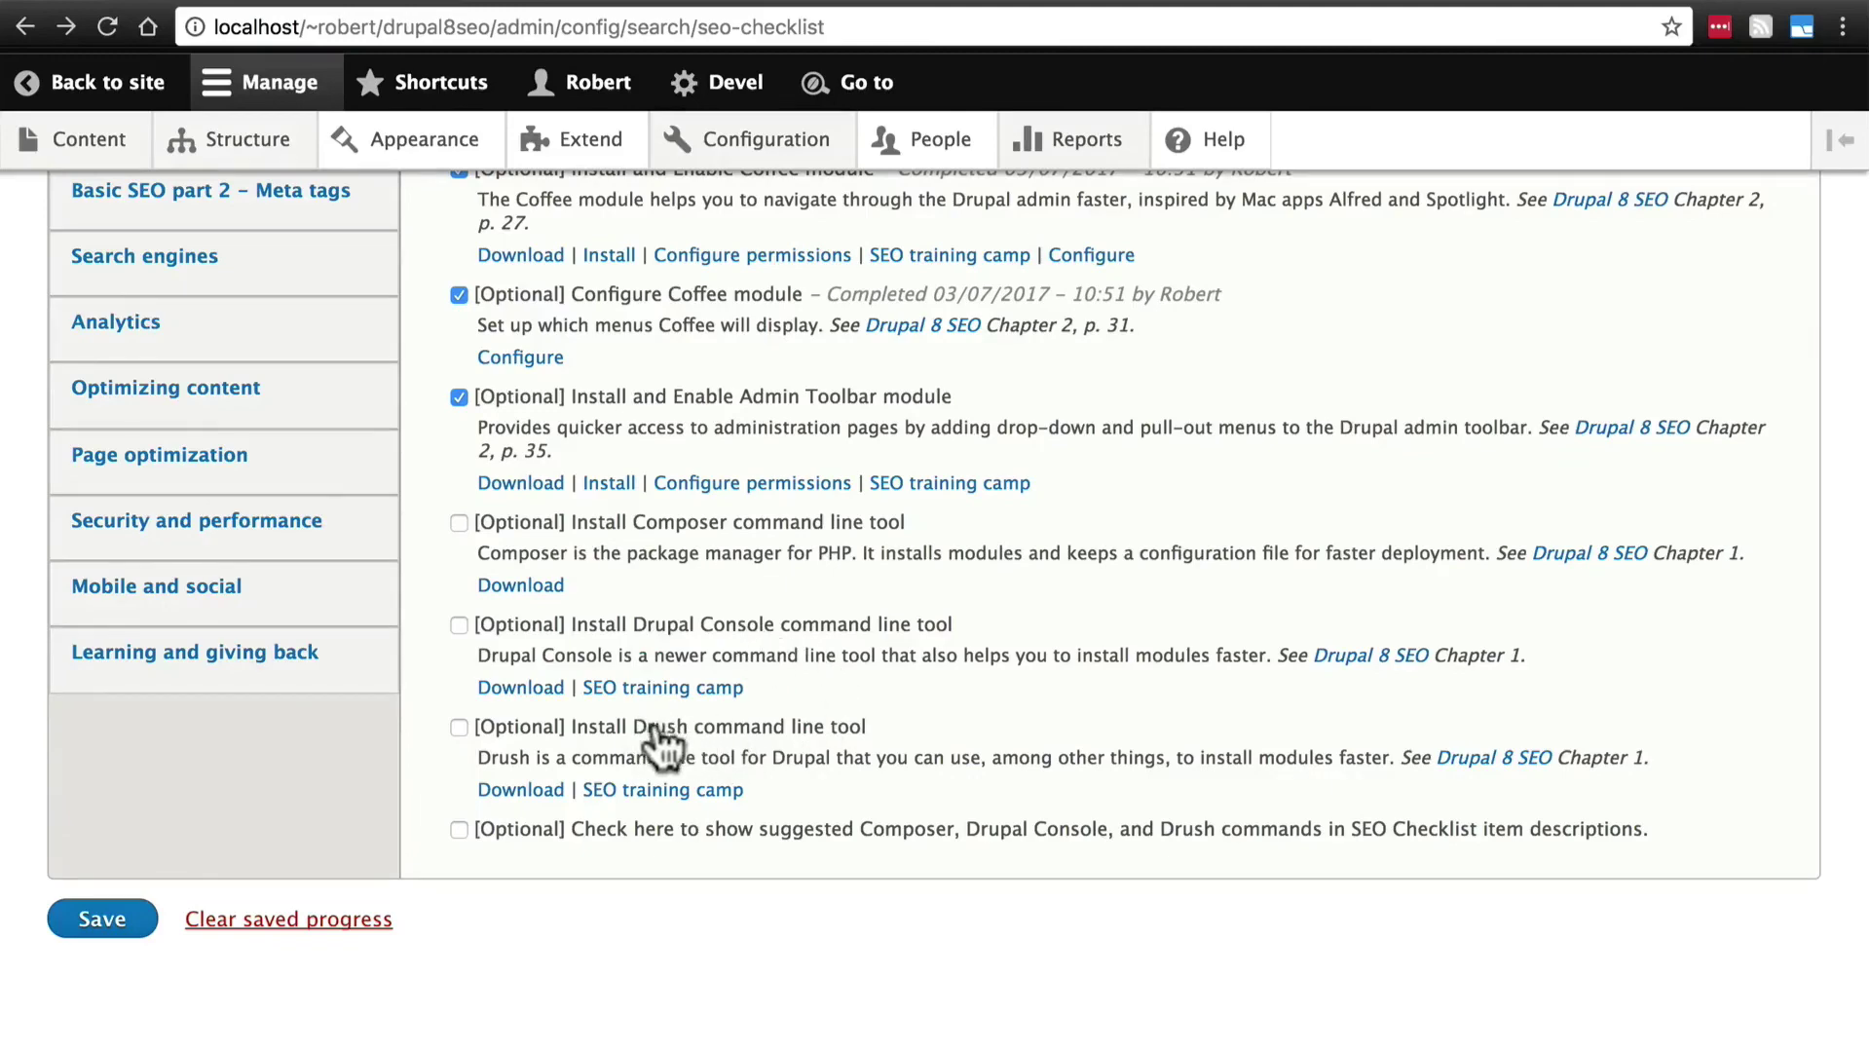
scroll(718, 758, "down", 2)
scroll(687, 755, "up", 3)
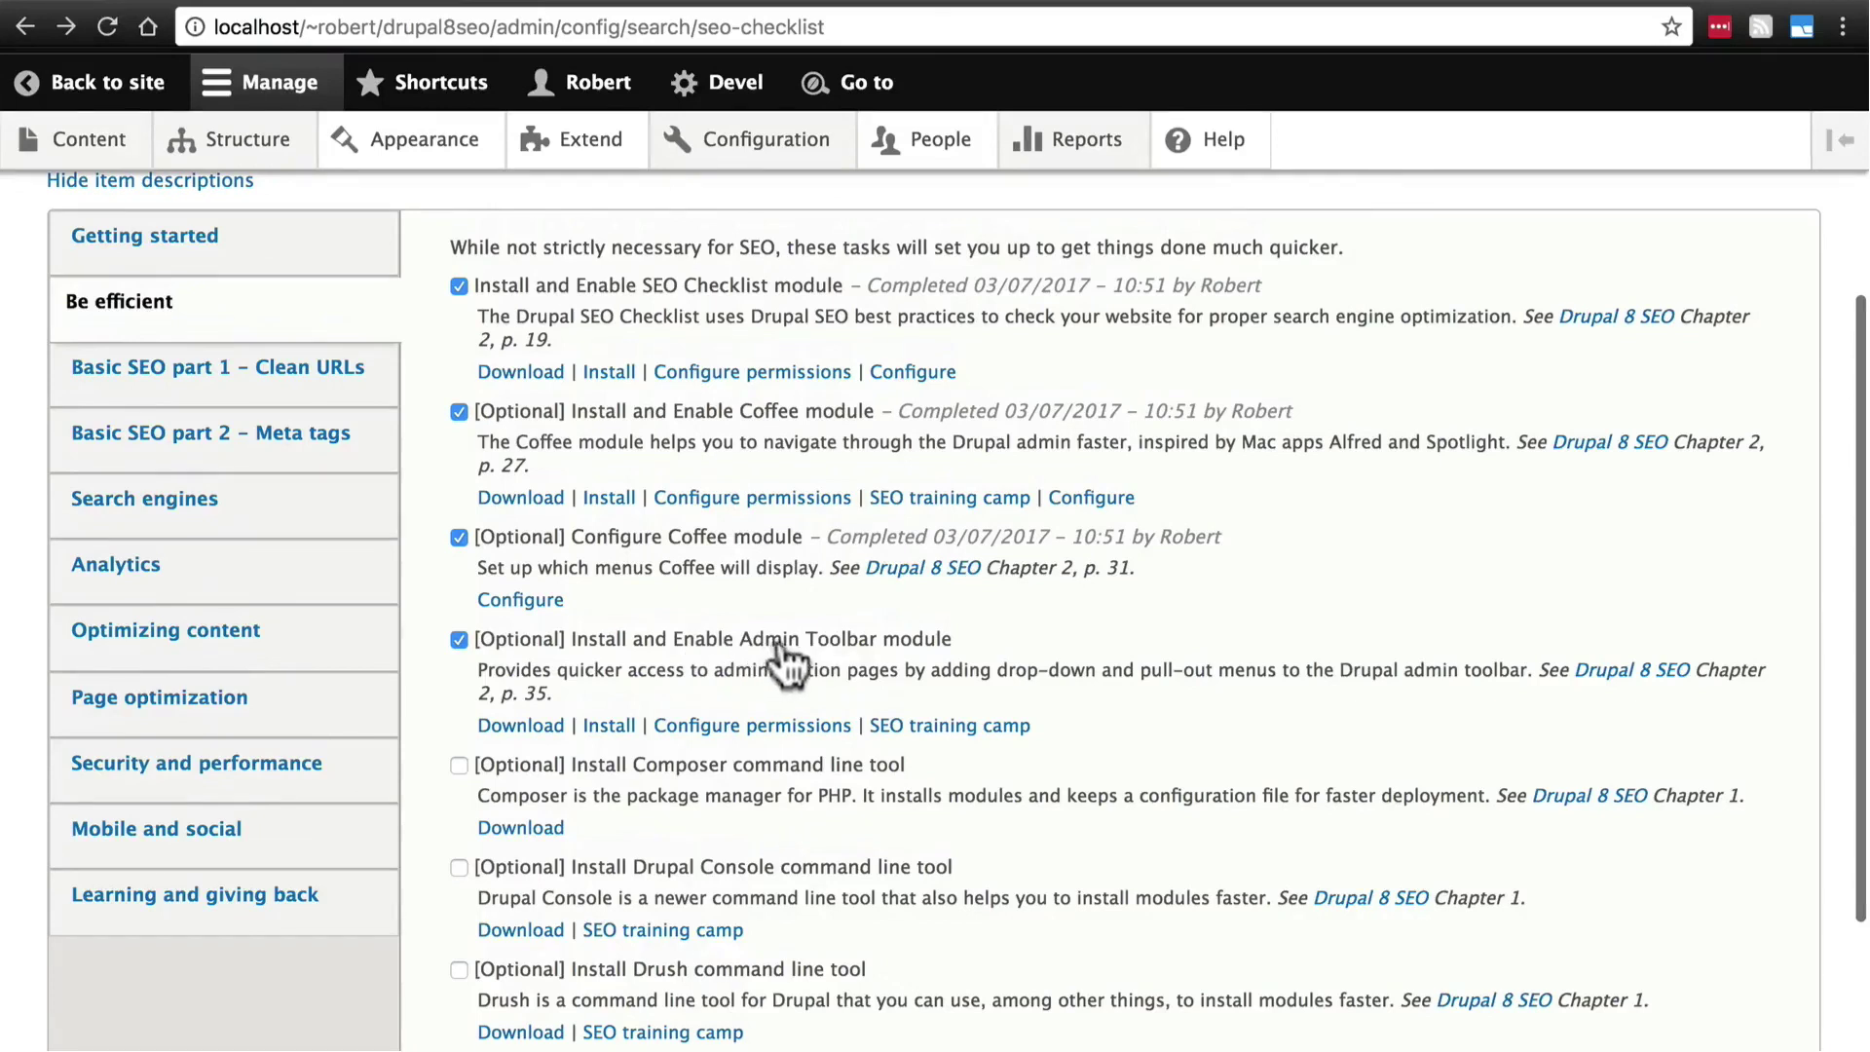
scroll(857, 668, "up", 1)
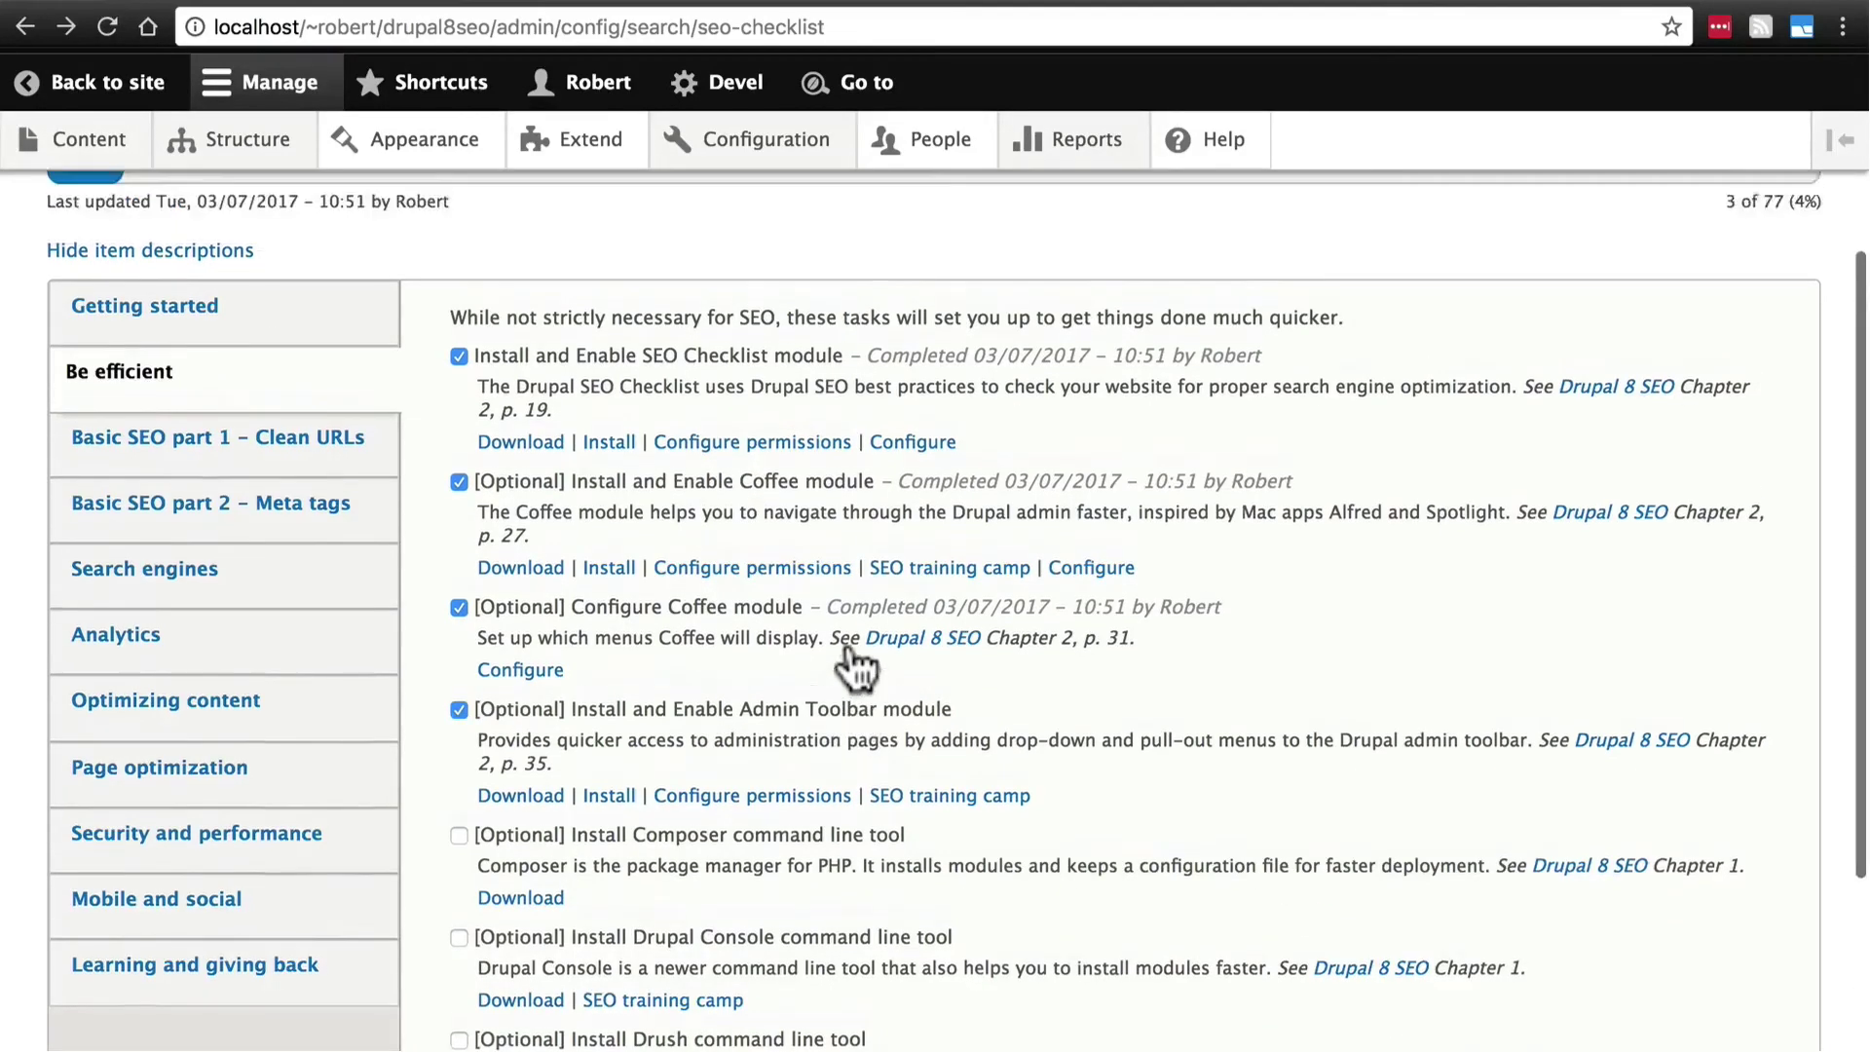